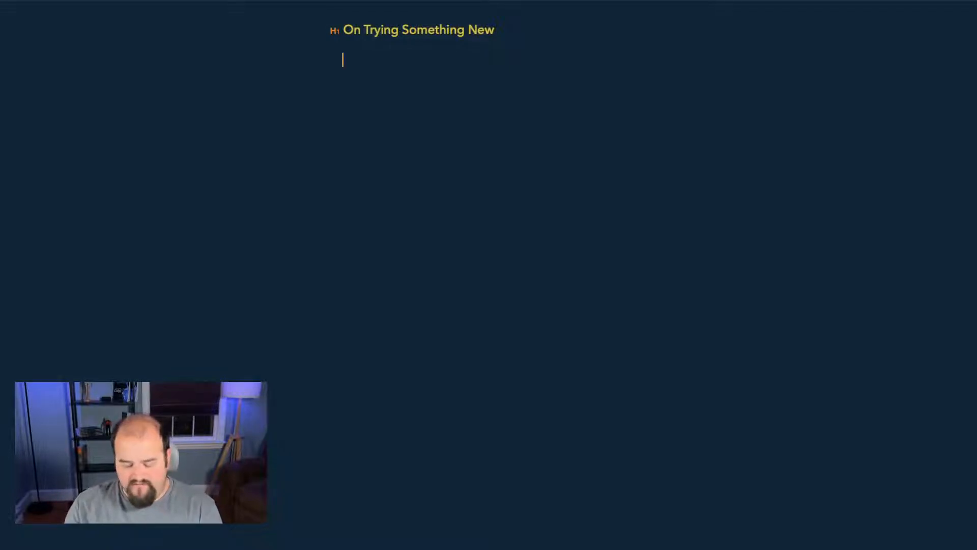
Step: Write "So, I had a wild hair. This happens from time to time. Entrepreneurs deal with this often." beneath the heading
type("So")
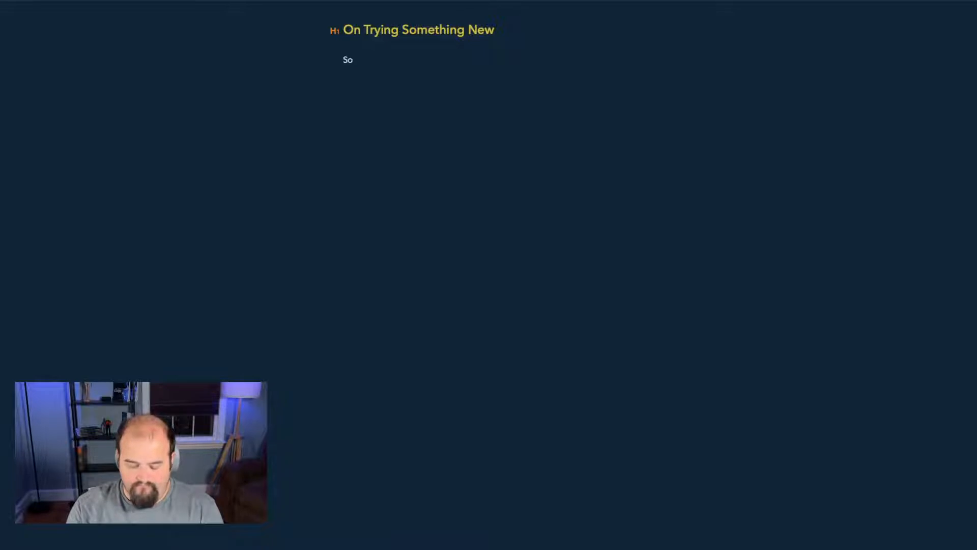
type(", I had a wild")
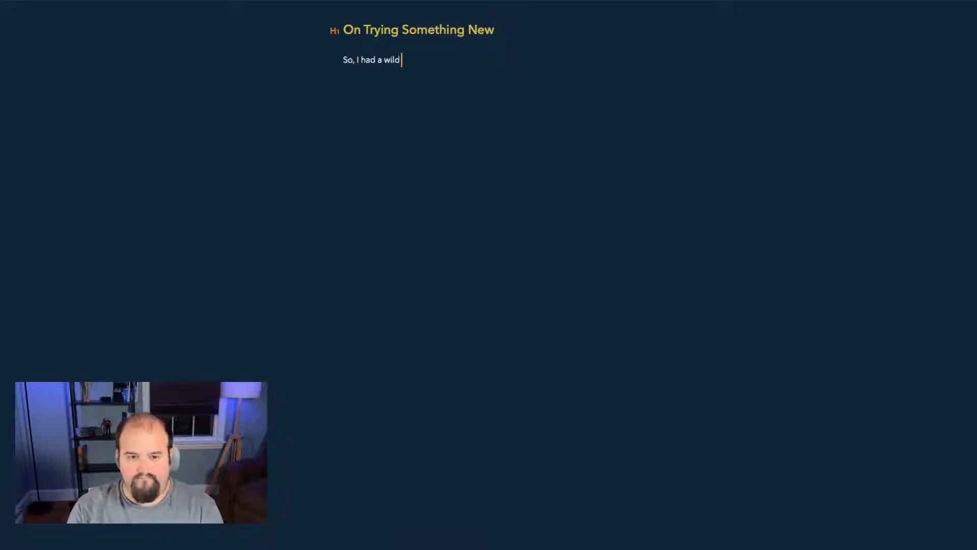
type(" hair. This happe")
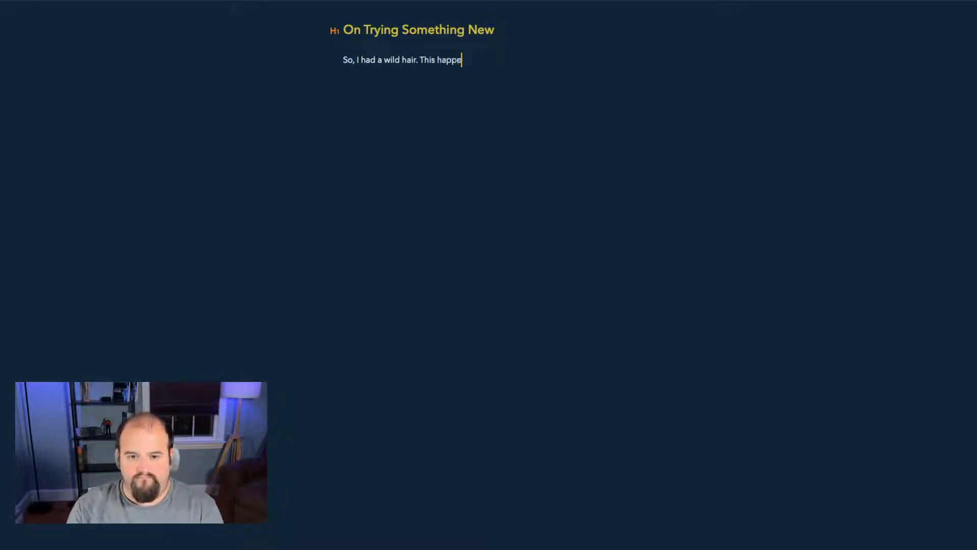
type("ns from time to time")
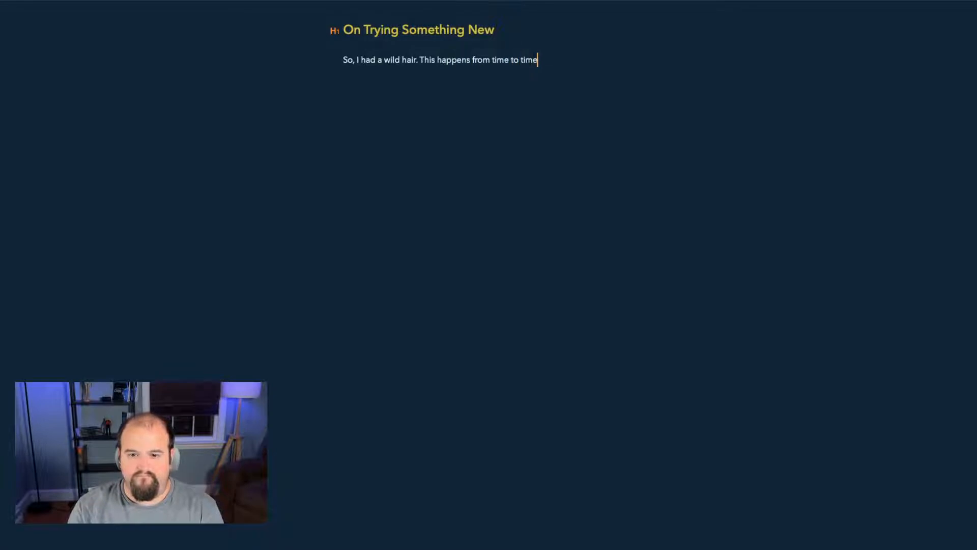
type(". Entrep")
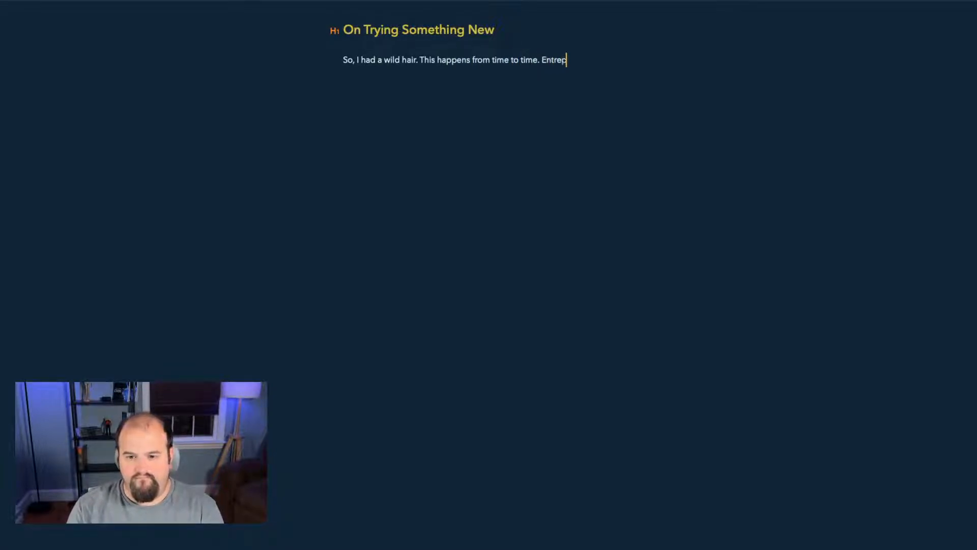
type("reneurs deal with this oftem")
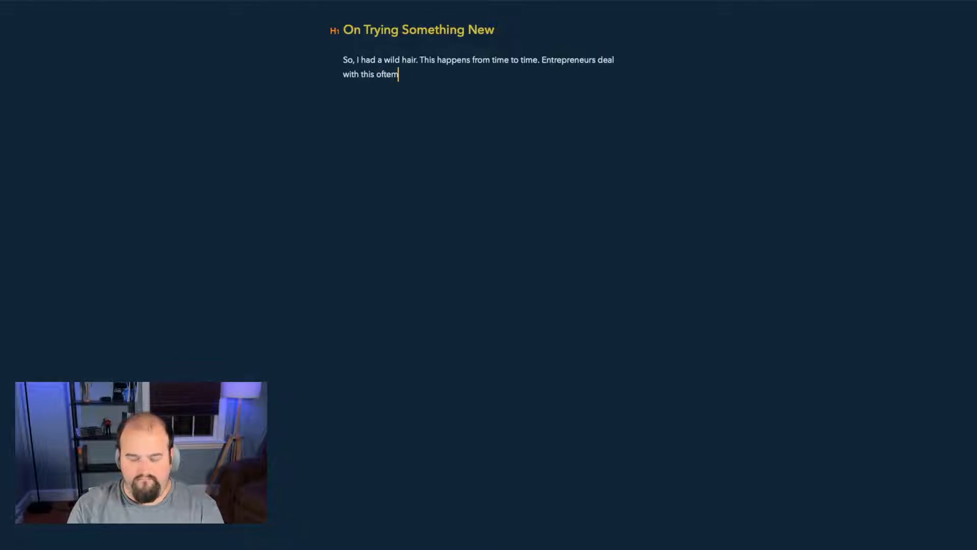
key("BackSpace")
type("n. ")
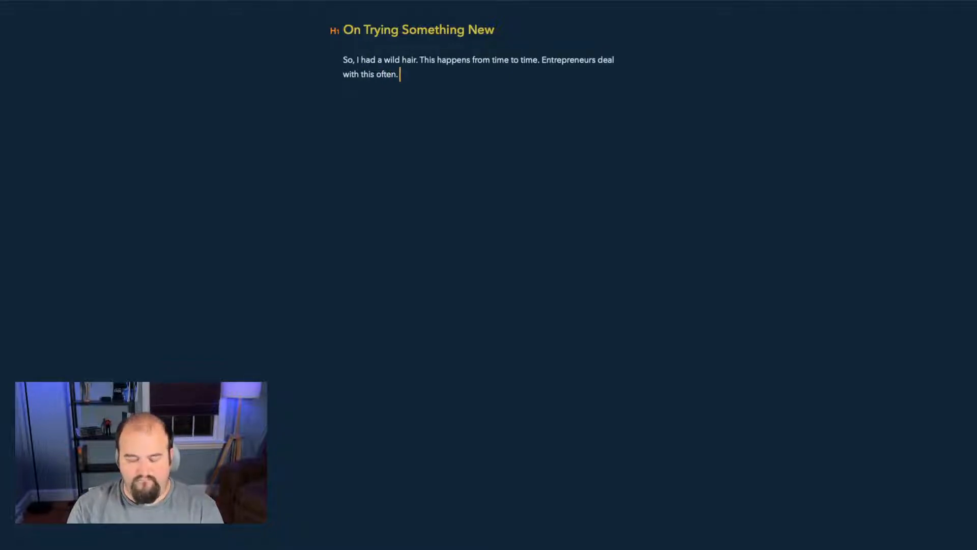
Step: Continue the opening paragraph with "Literally today, I tweeted out:" and start a new paragraph after a blank line
type("Literally")
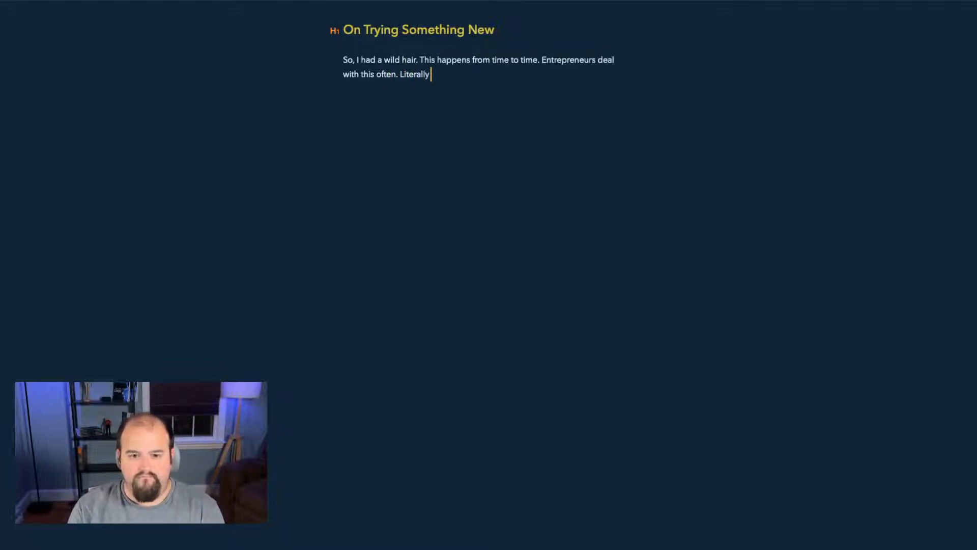
type(" today, I tw")
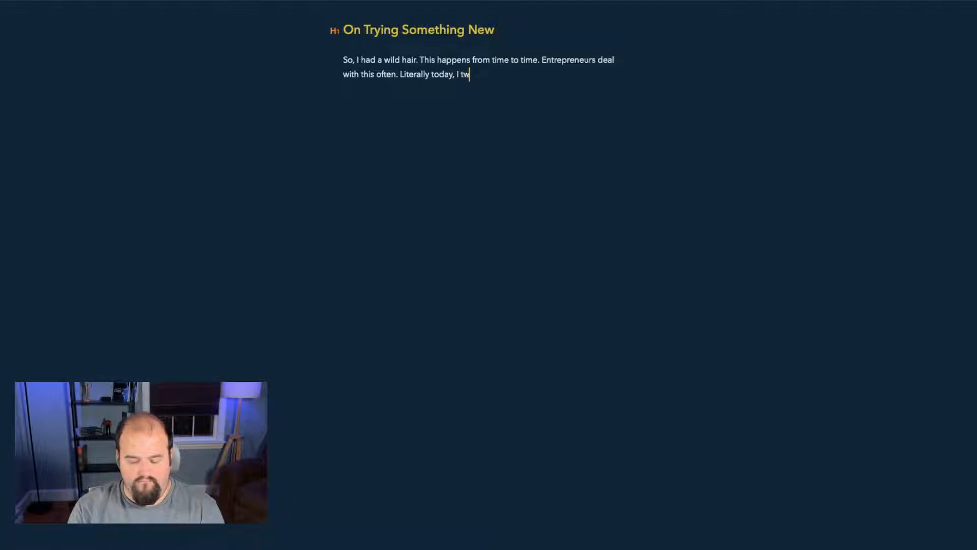
type("eeted out:")
key("Return")
key("Return")
Step: Begin the tweet quotation with an opening italic slash and the words "The Entrepreneurs Prayer:"
type("\"Think")
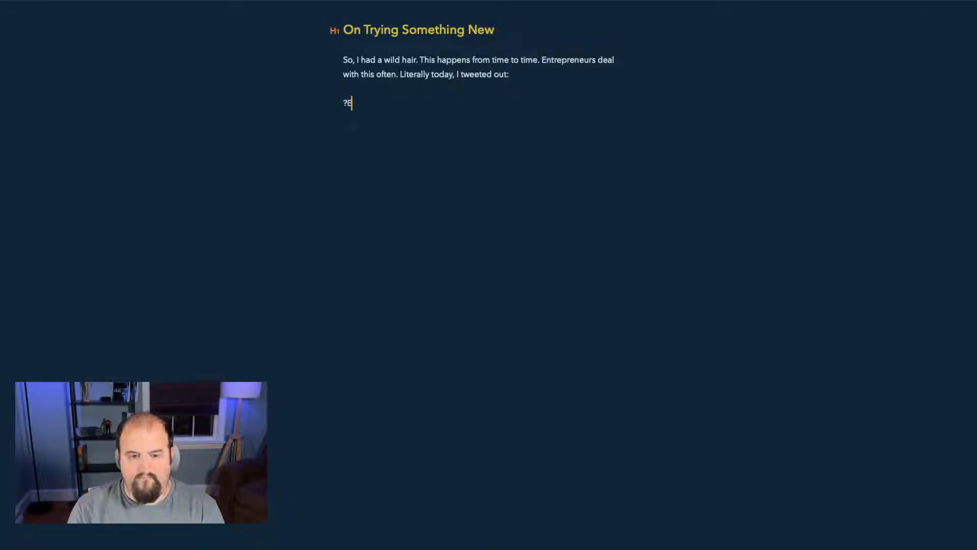
key("alt+BackSpace")
key("BackSpace")
type("AEntrepreneutr")
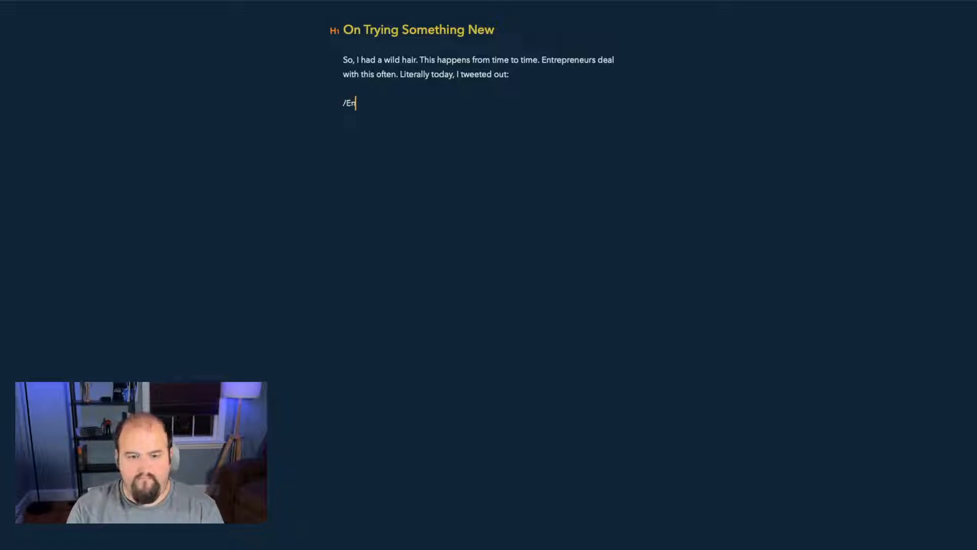
key("BackSpace")
key("BackSpace")
key("BackSpace")
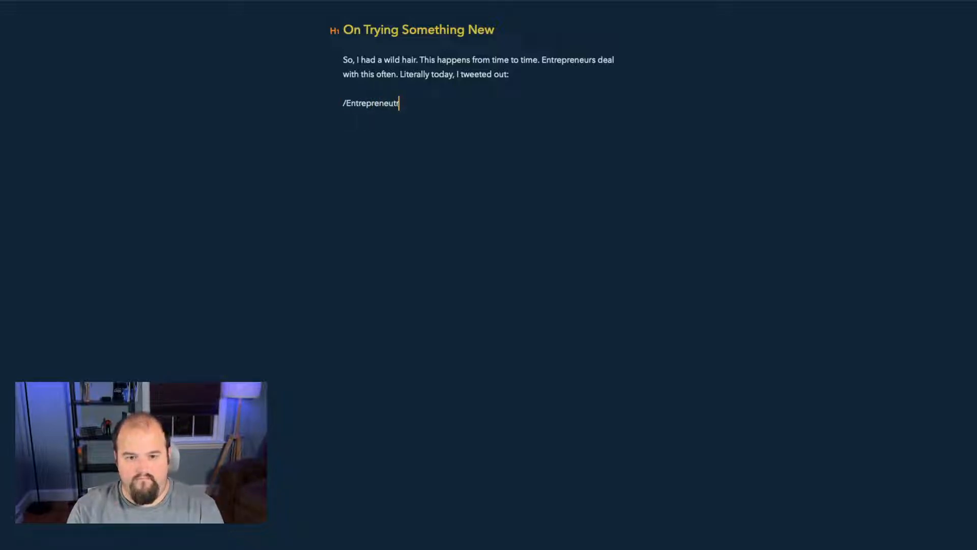
key("alt+BackSpace")
type("The Entrep")
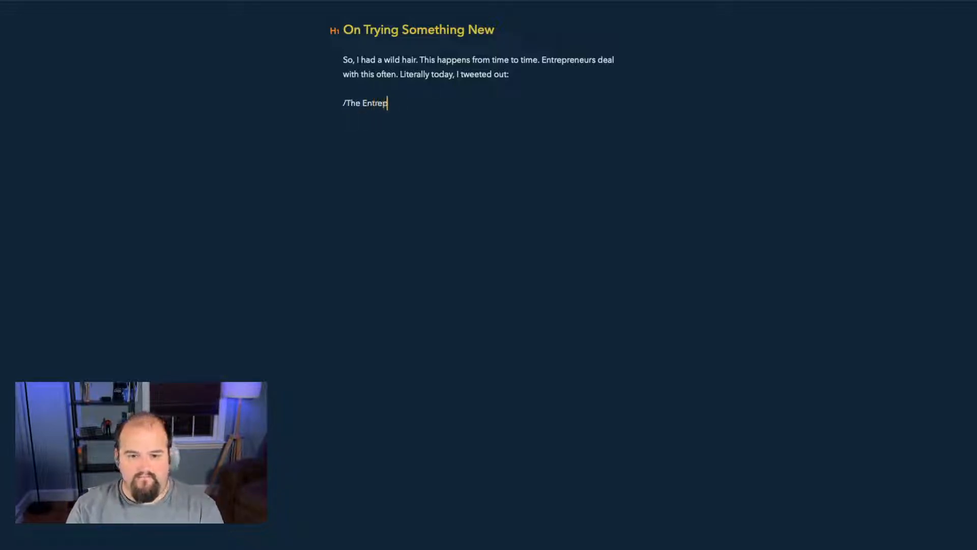
type("reneurs Prayer: GOd gran")
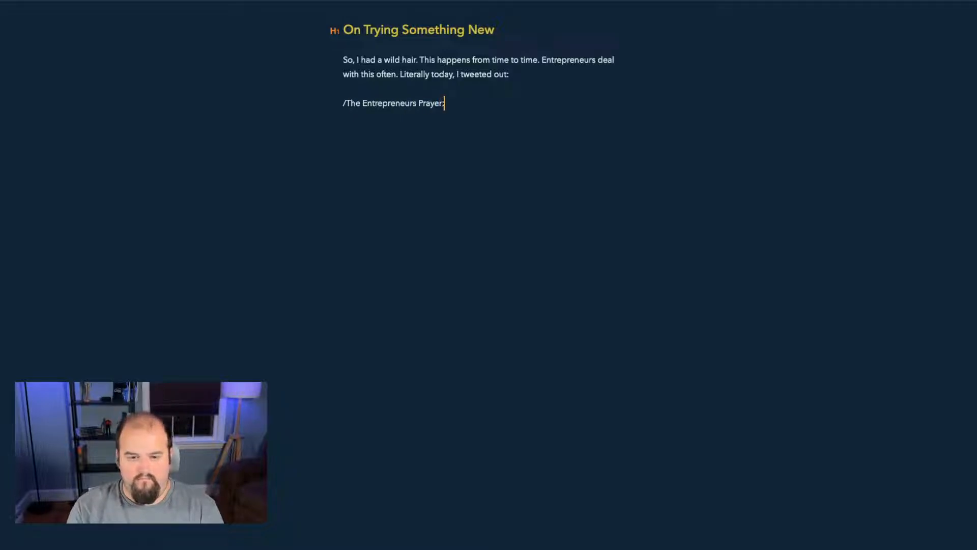
key("alt+BackSpace")
key("alt+BackSpace")
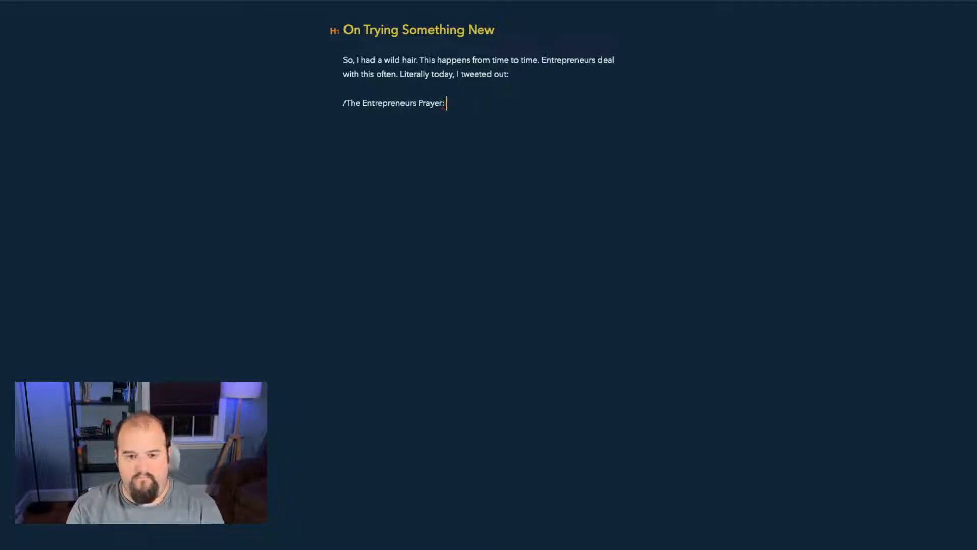
Step: Complete the italic quotation with "God grant me the serenity to not turn my new hobby into a business./" and start a new paragraph
type("God grant me the")
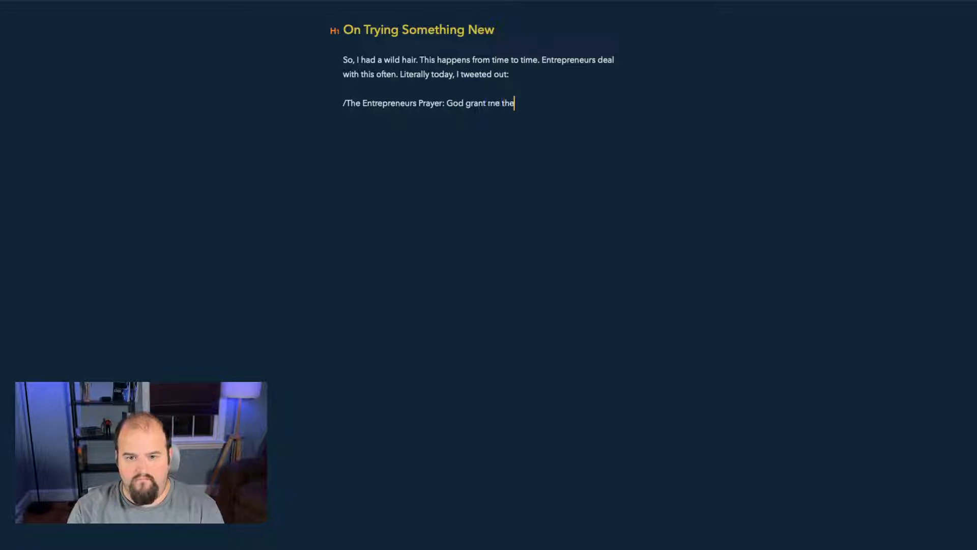
type(" serenity to")
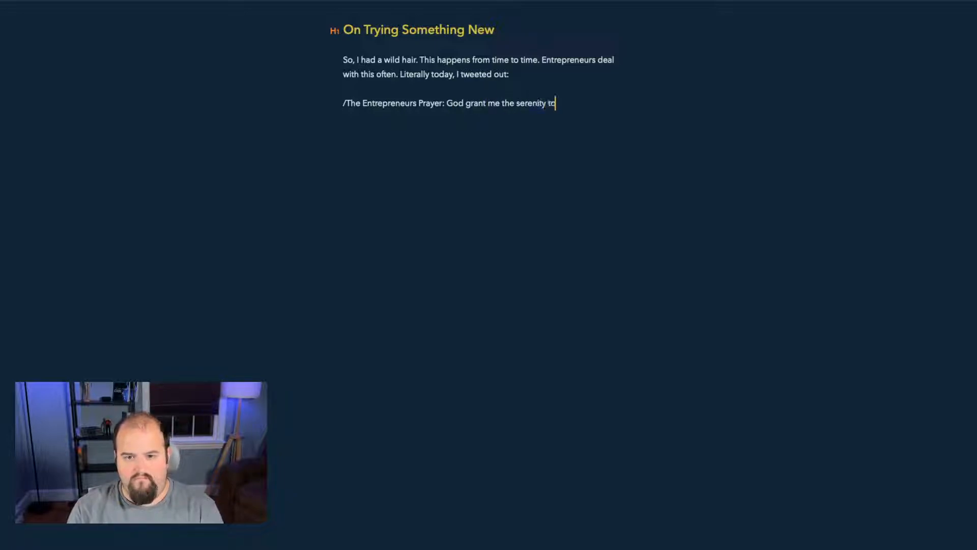
type(" not turn my")
key("BackSpace")
key("BackSpace")
key("BackSpace")
type("my new hobb")
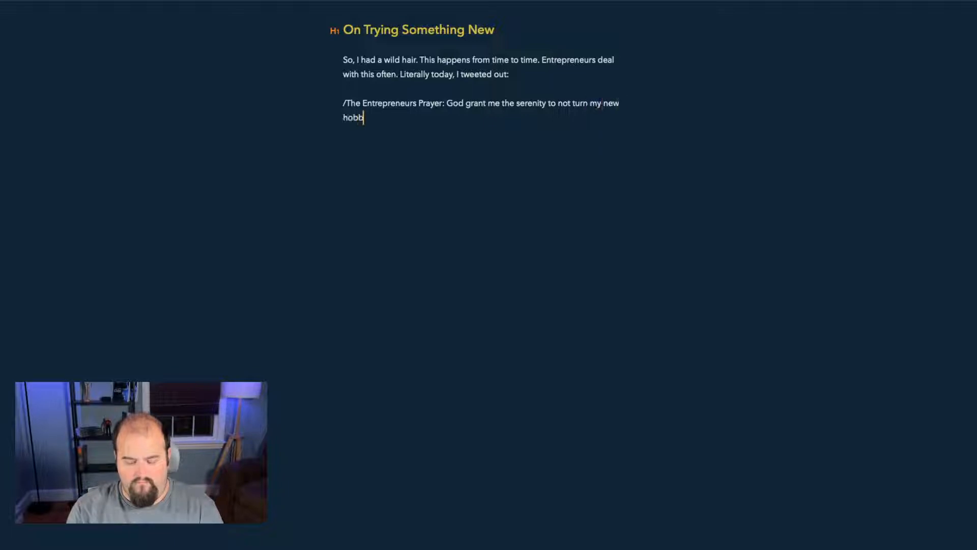
type("y into a nbusiness")
key("alt+BackSpace")
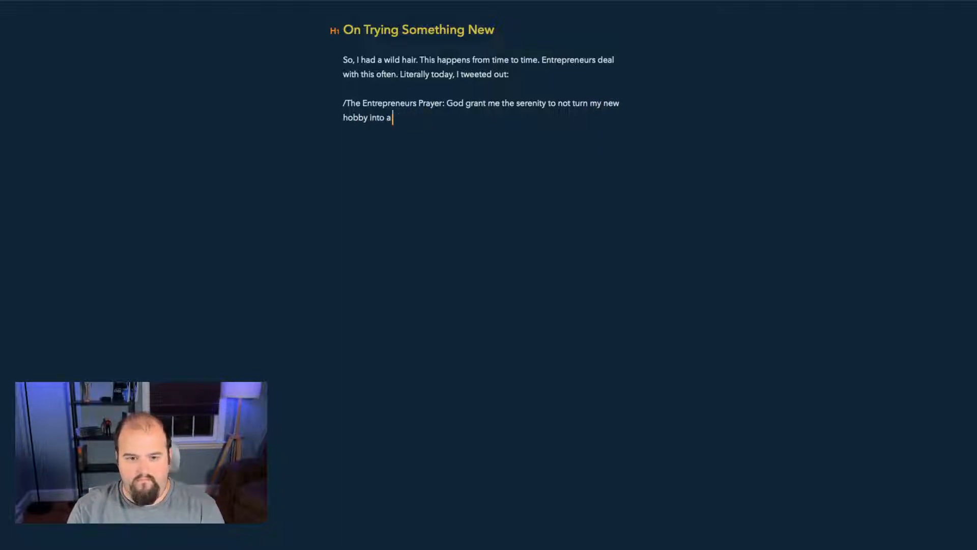
type("business./")
key("Return")
key("Return")
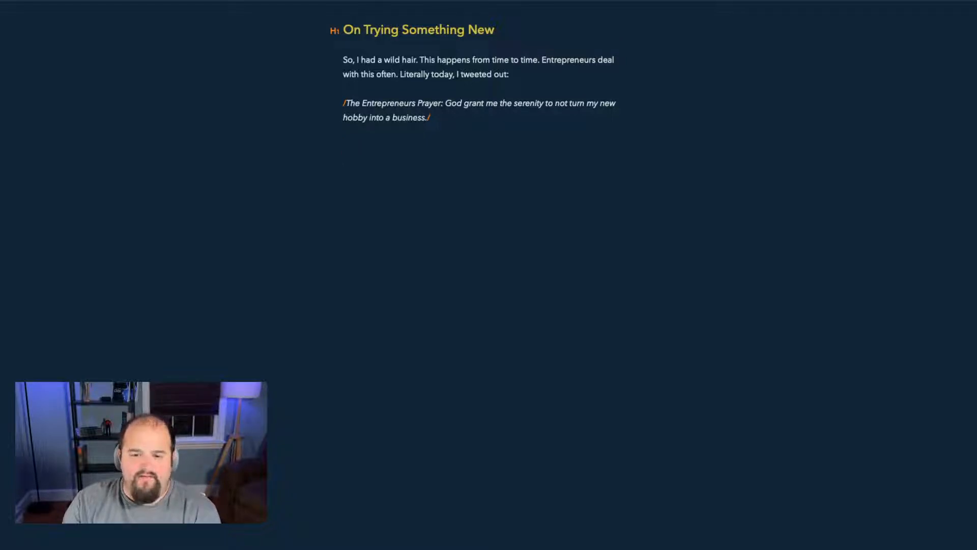
triple_click(479, 104)
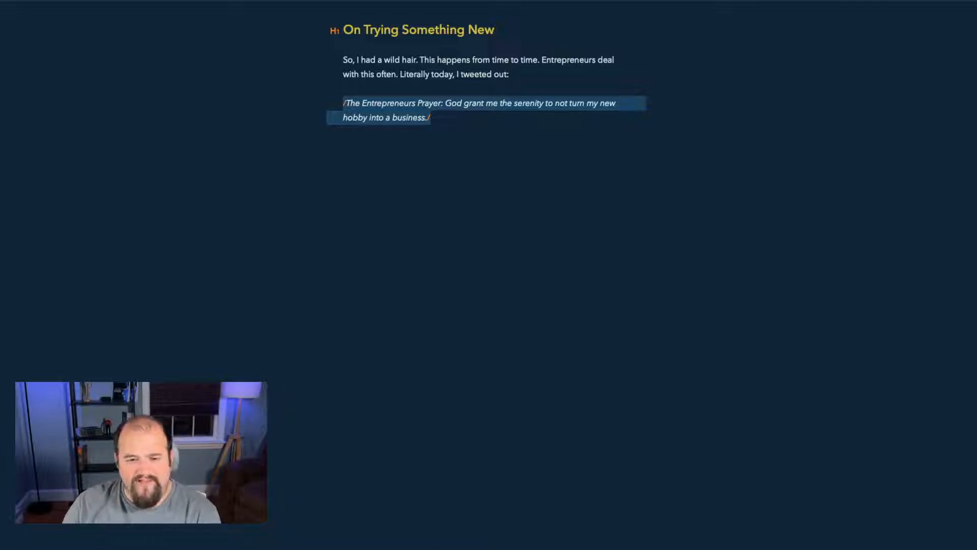
left_click_drag(405, 74, 408, 89)
left_click(409, 103)
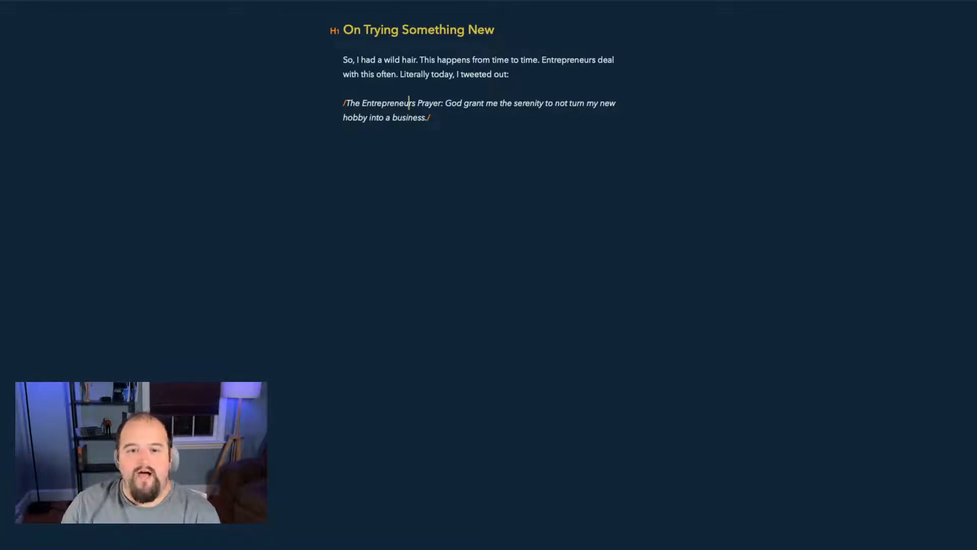
left_click_drag(443, 140, 342, 59)
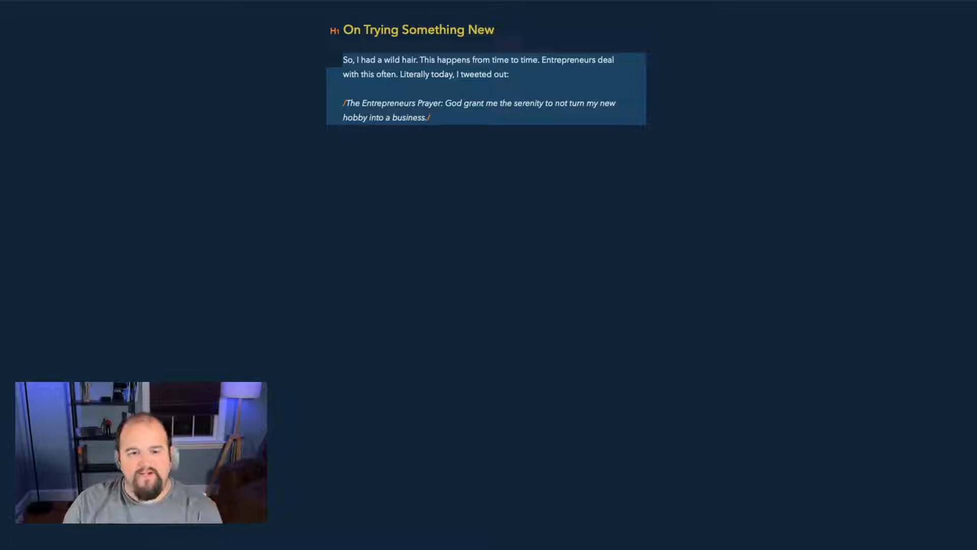
left_click(492, 75)
left_click(424, 60)
key("Left")
key("super+shift+Left")
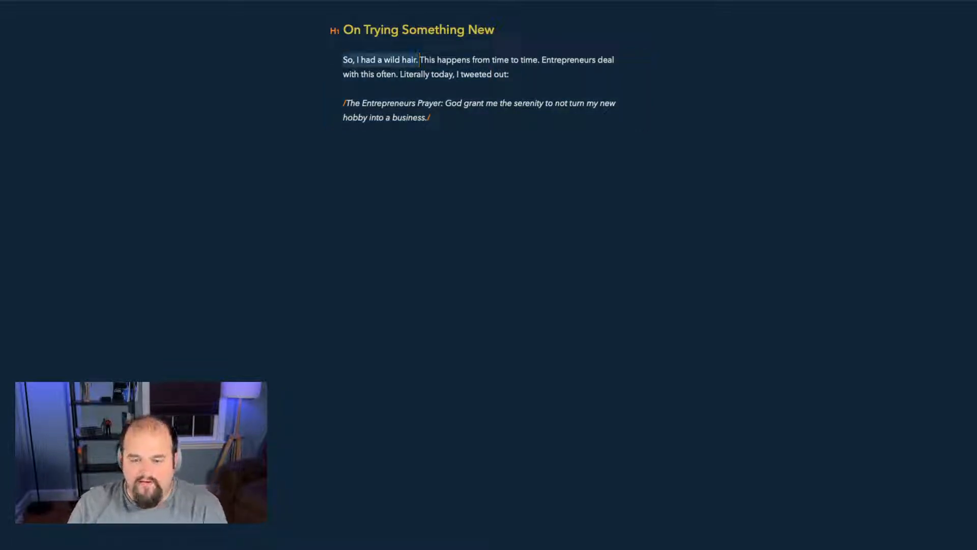
Step: Add the question "What's the wild hair?" as its own paragraph below the italic quotation and start another paragraph
left_click(343, 160)
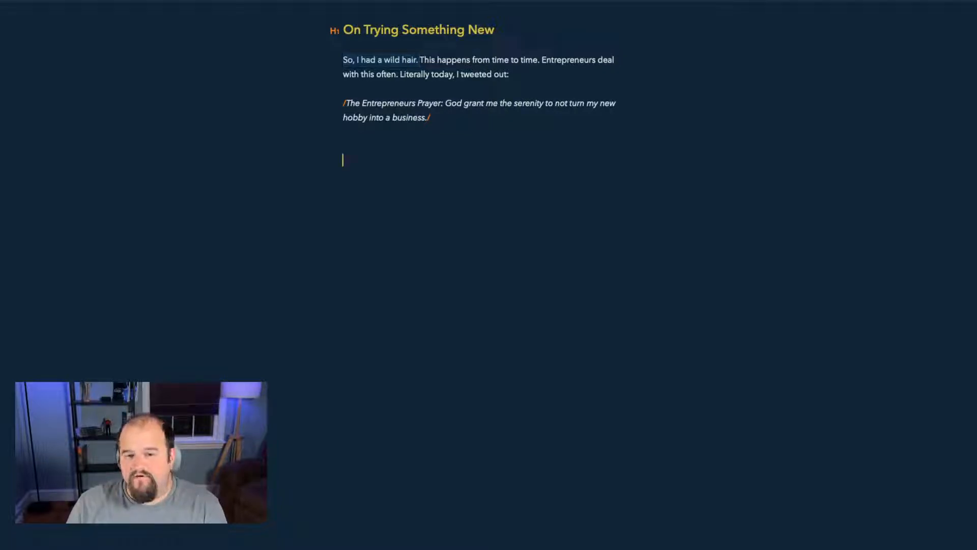
type("So")
key("BackSpace")
key("BackSpace")
type("Wha")
type("t's the wild hair:")
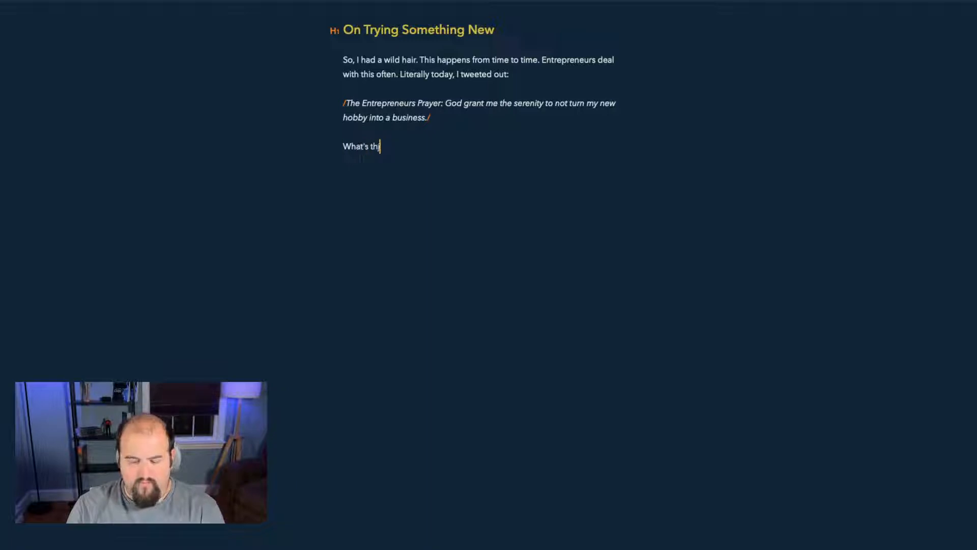
key("BackSpace")
type("?")
key("Return")
Step: Begin the answer paragraph with "I decided that I would try to write with someone watching over my shoulder."
type("I dec")
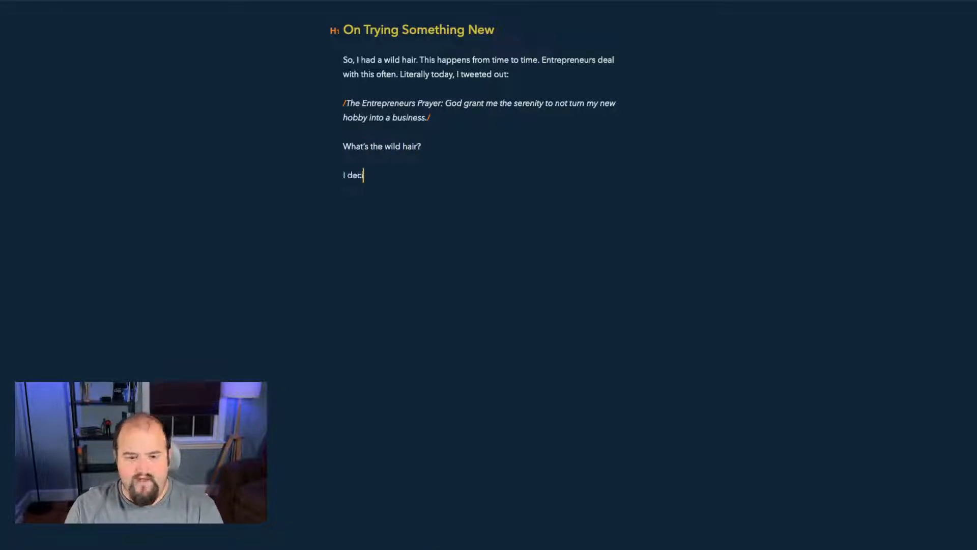
type("ided that I would begin")
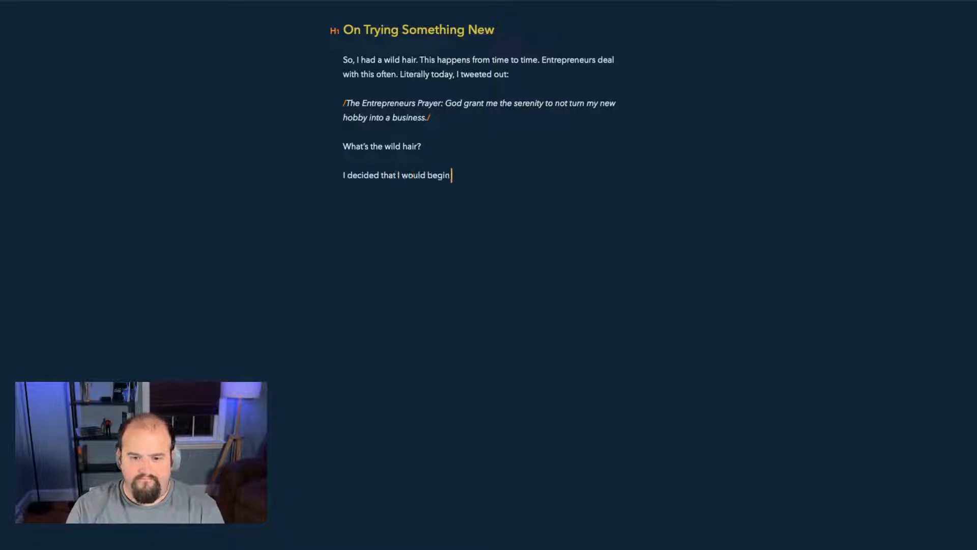
key("alt+BackSpace")
key("alt+BackSpace")
type("would")
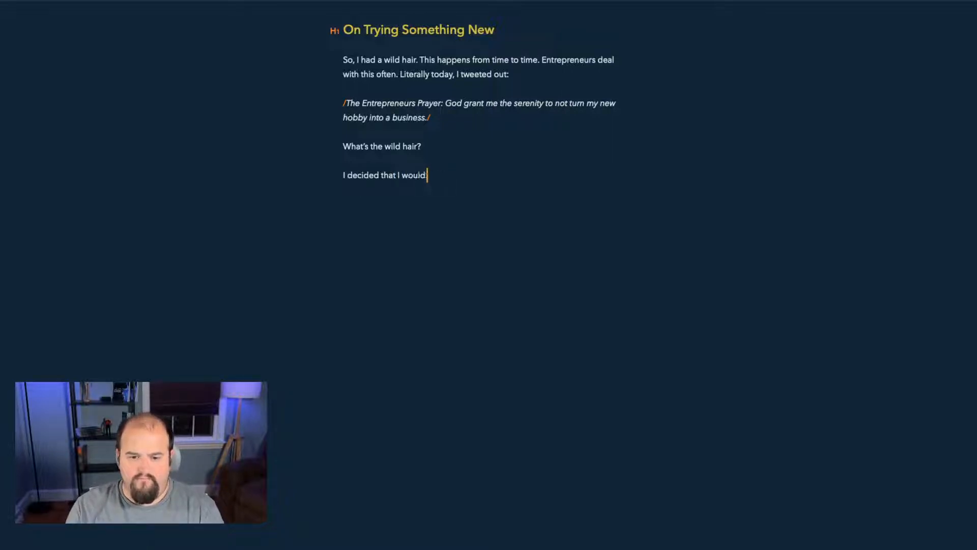
type(" try")
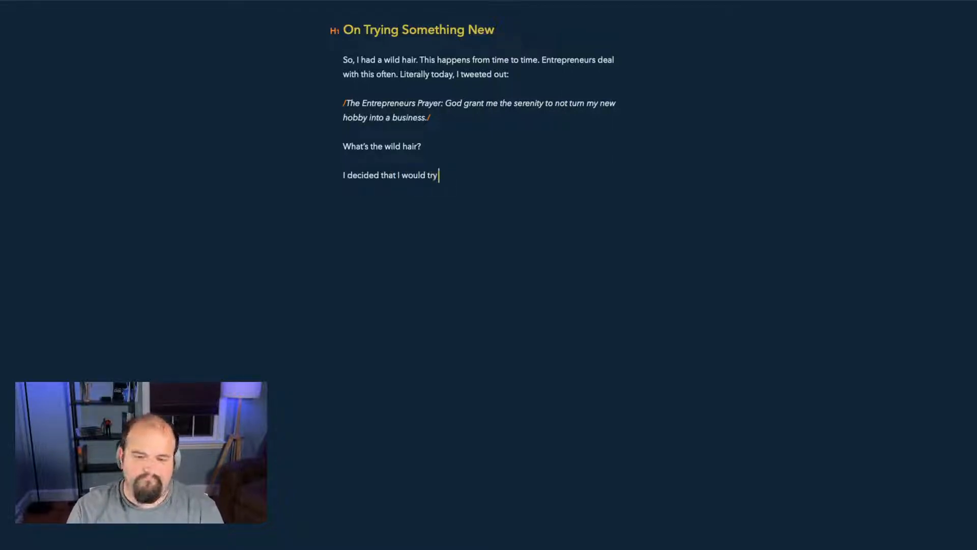
type(" to write")
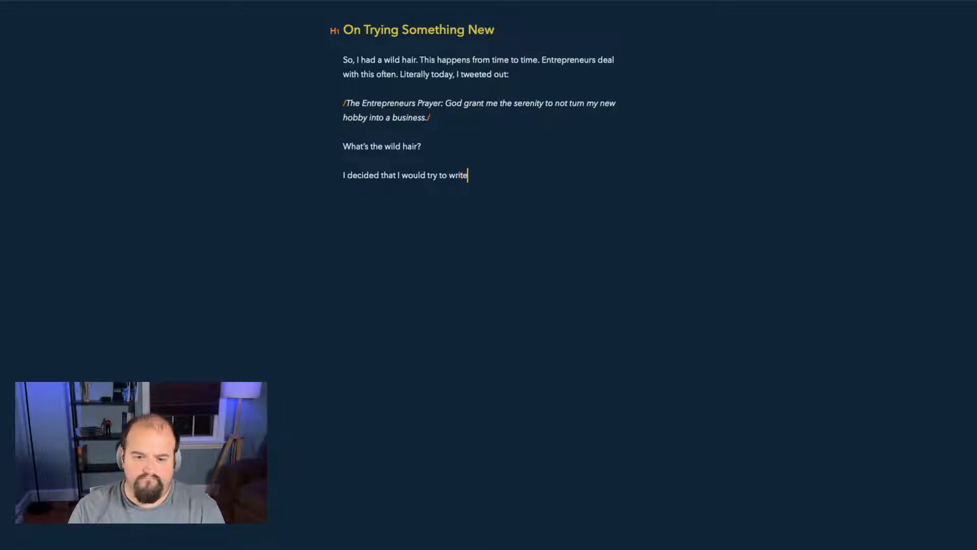
type(" with someone watch")
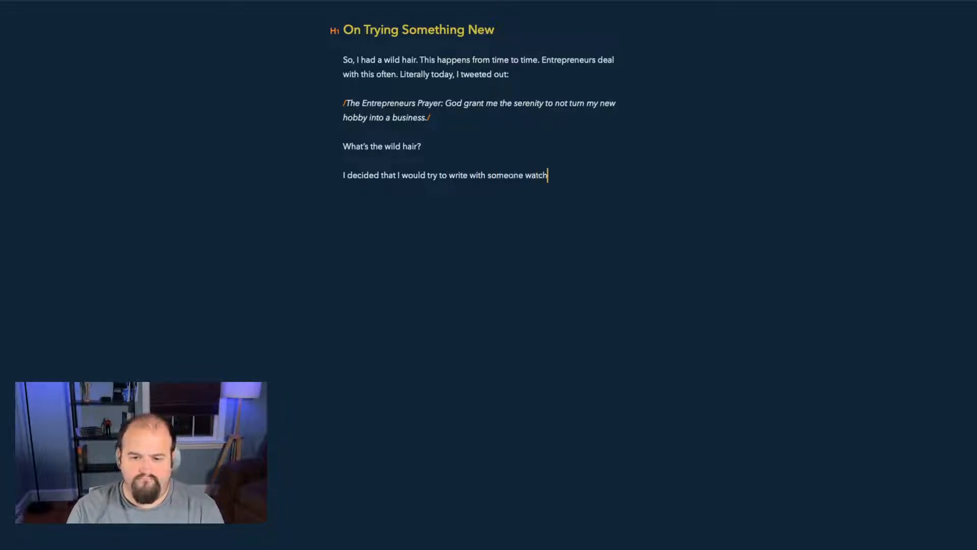
type("ing over my should")
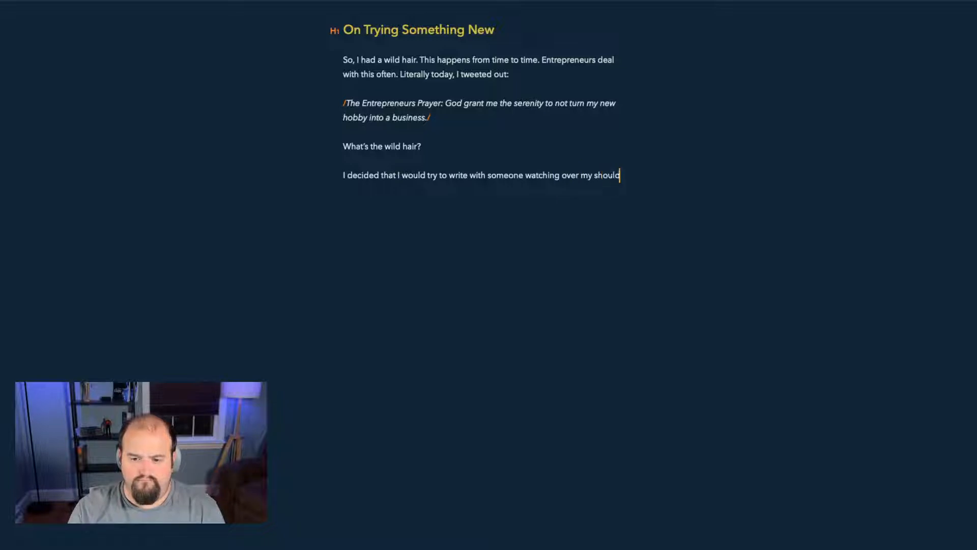
Step: Continue the answer paragraph with "Not just anyone, though--the entire Internet. On my YouTube Channel."
type("er. Not just anyone")
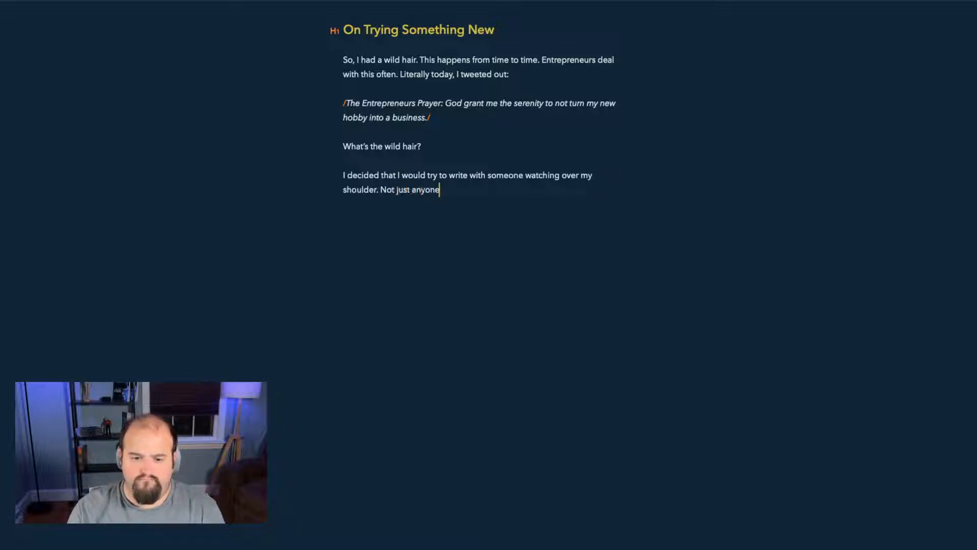
type(", though—the entire")
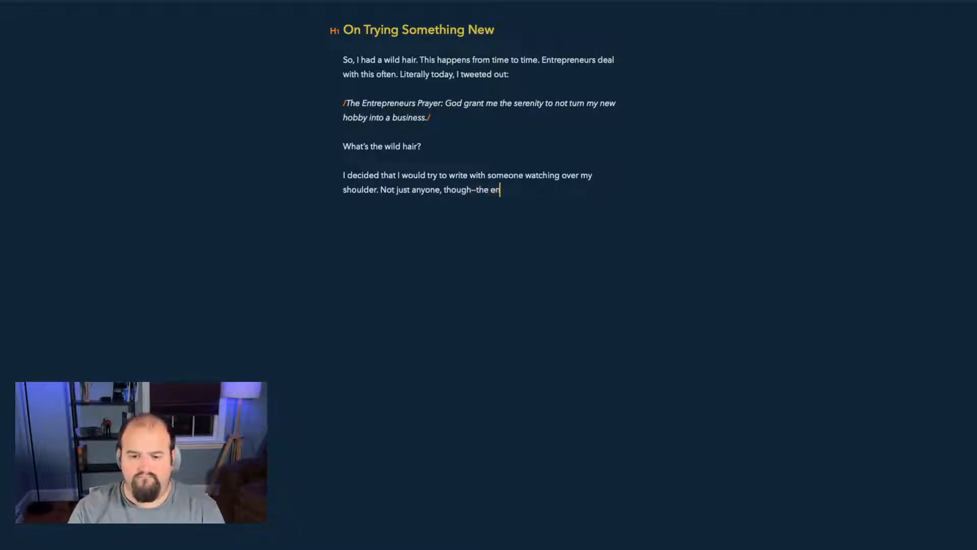
type(" Internet.")
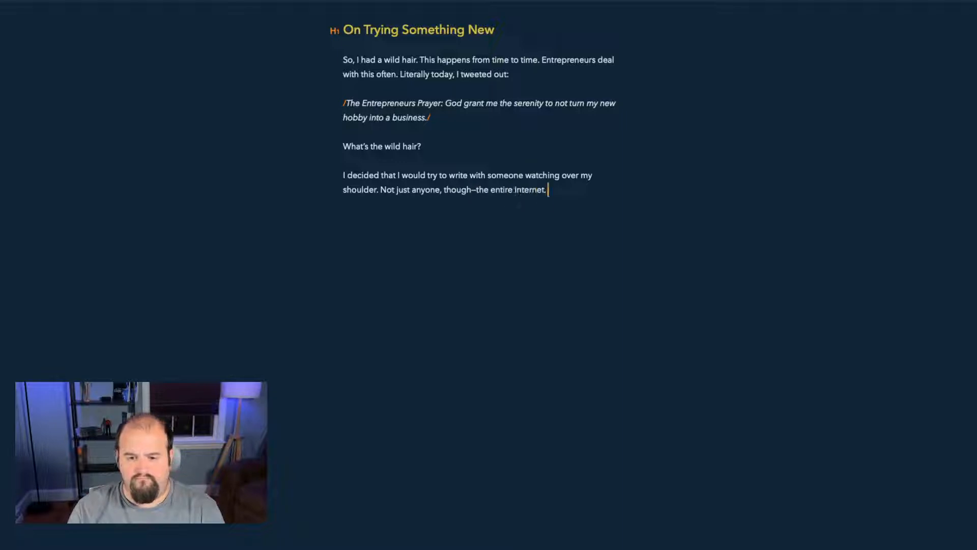
type(" On my YouTub")
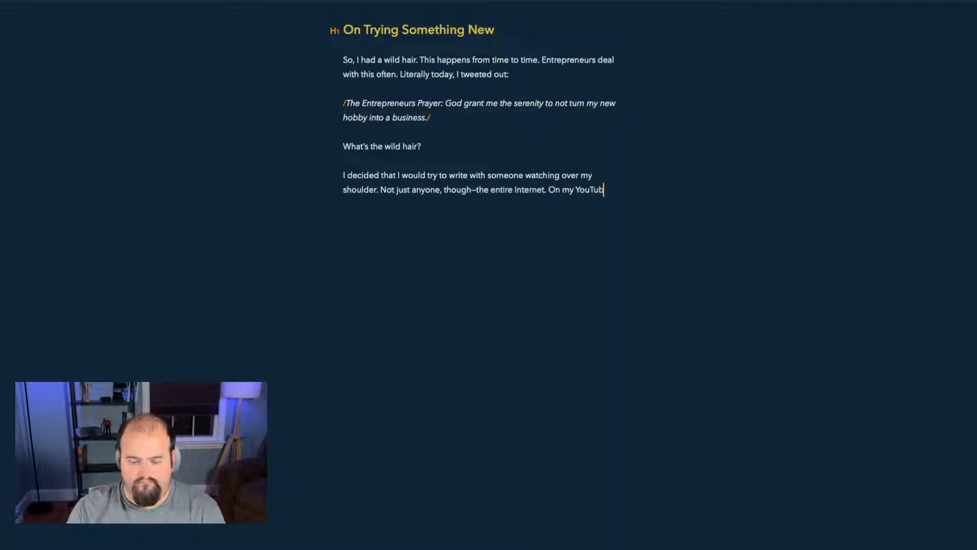
type("e Channel. In fact")
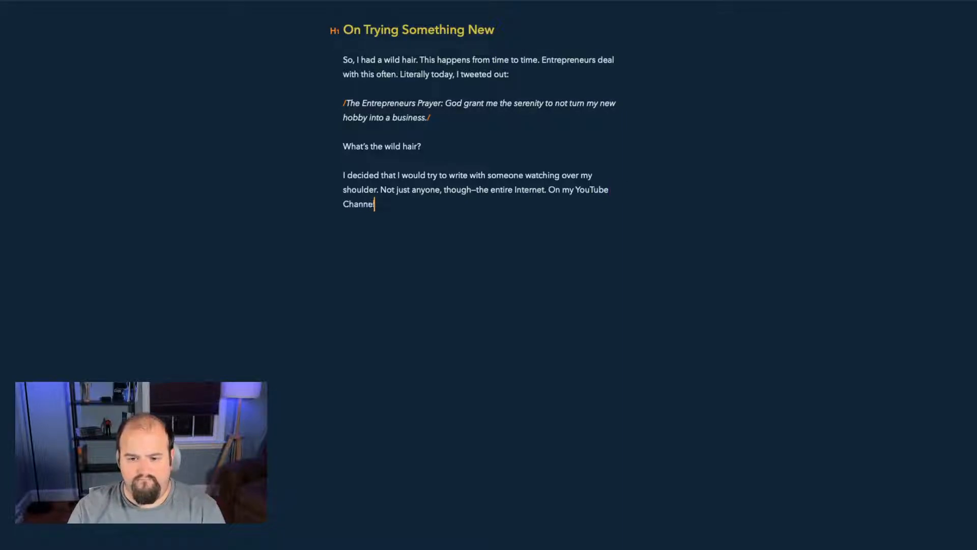
Step: Finish the paragraph with "In fact, I am recording my screen right now as I type this out." and start a new one
type(", I am recor")
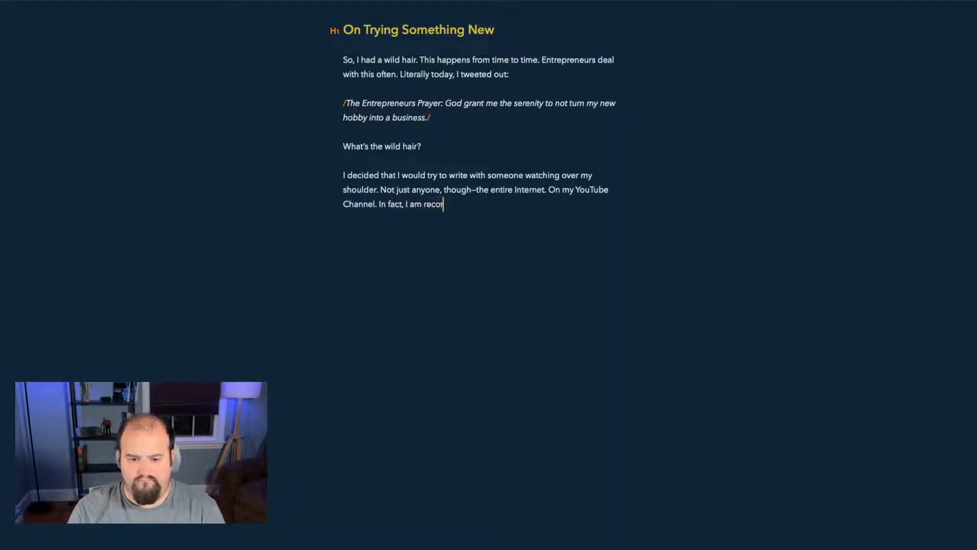
type("ding my screen right")
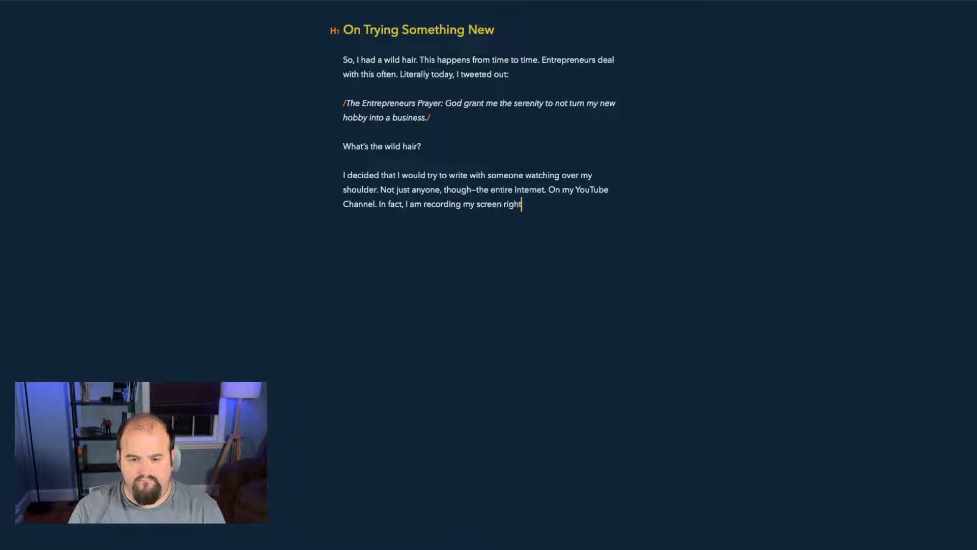
type(" now as I type this iut.")
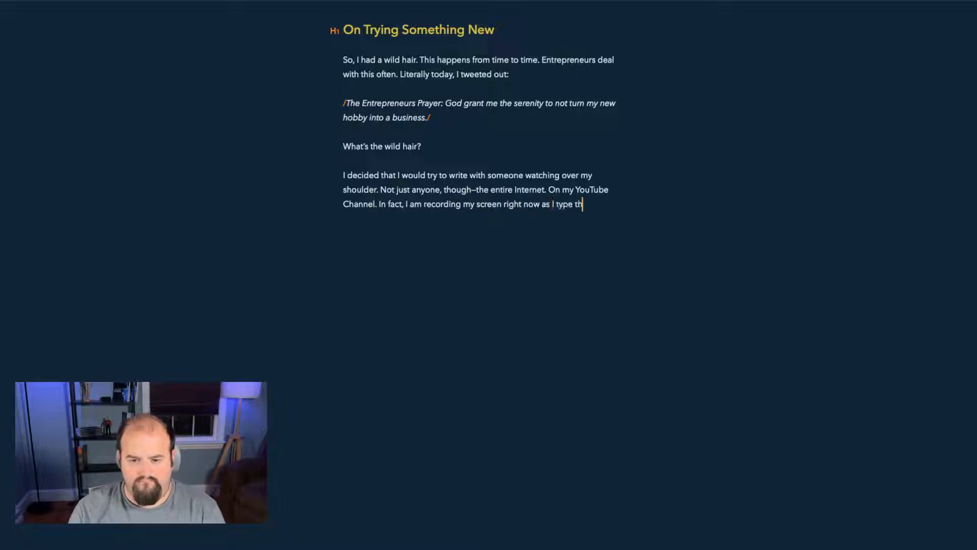
key("BackSpace")
key("BackSpace")
key("BackSpace")
key("BackSpace")
type("out.")
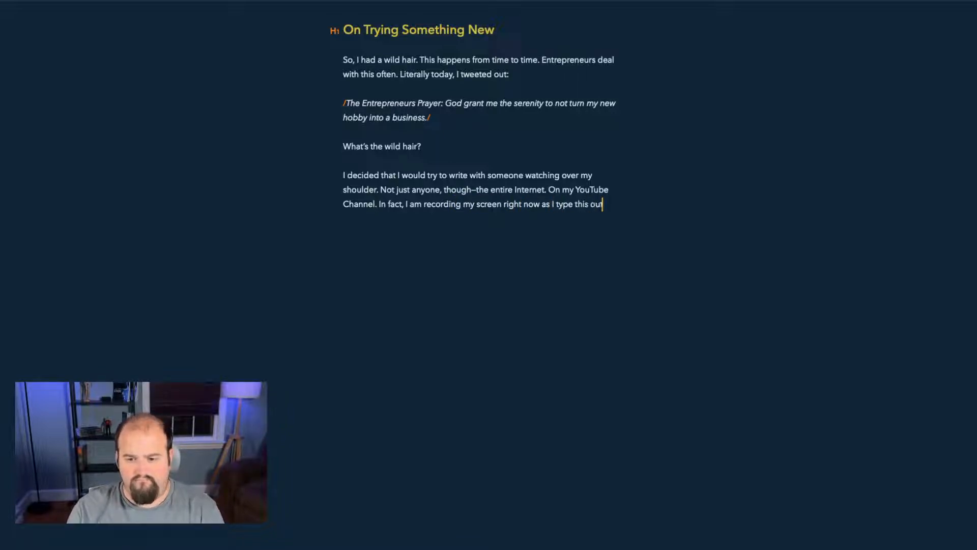
key("Return")
key("Return")
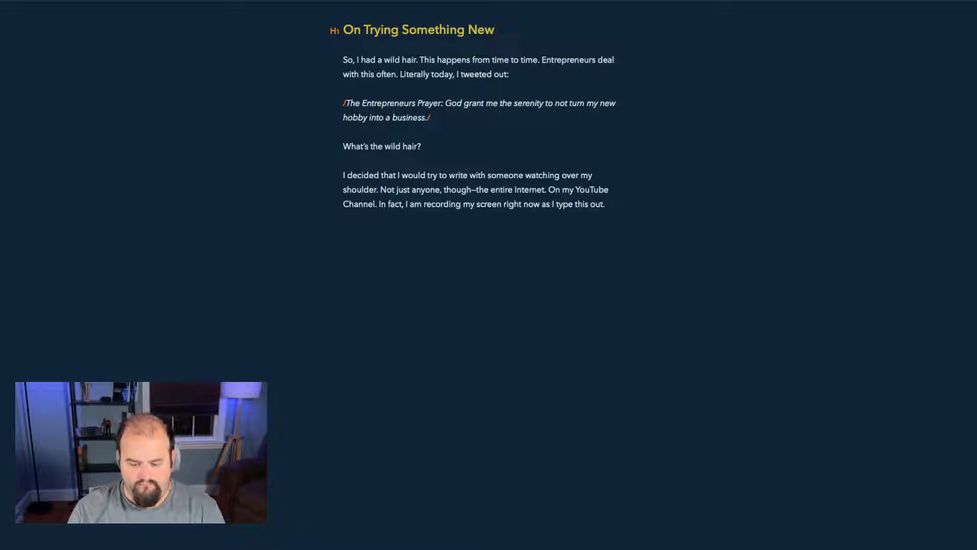
Step: Add the line "Why? Here's a better question:" and start a new paragraph after a blank line
type("Why?")
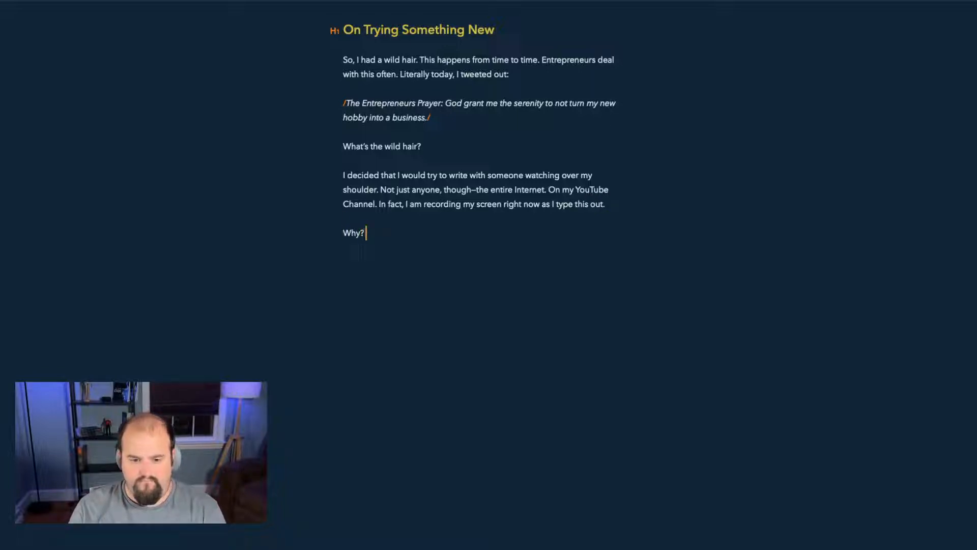
type(" Here's a better")
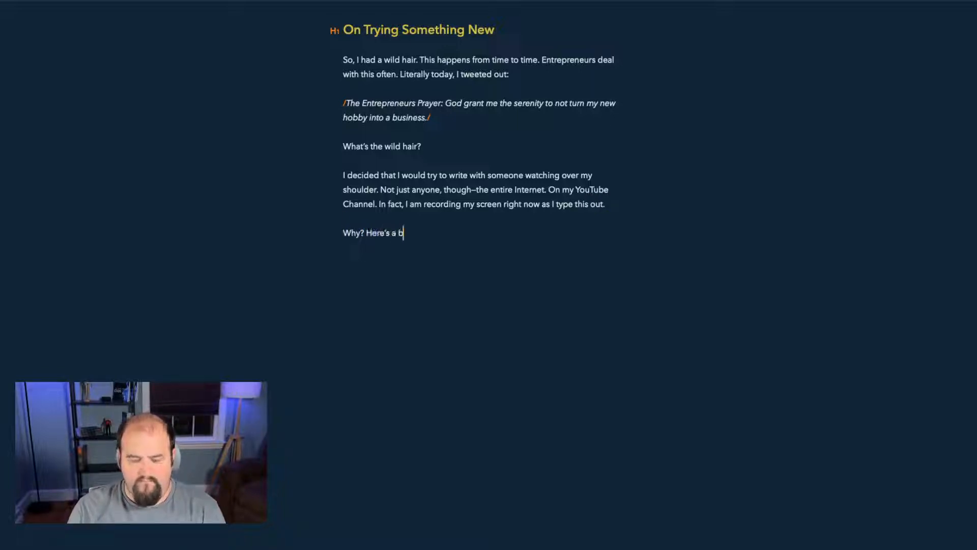
type(" question:")
key("Return")
key("Return")
Step: Add the italic question "/Why the hell not?/" as its own paragraph
type("/Why the hell now?")
key("BackSpace")
key("BackSpace")
type("t?/")
key("shift+super+Left")
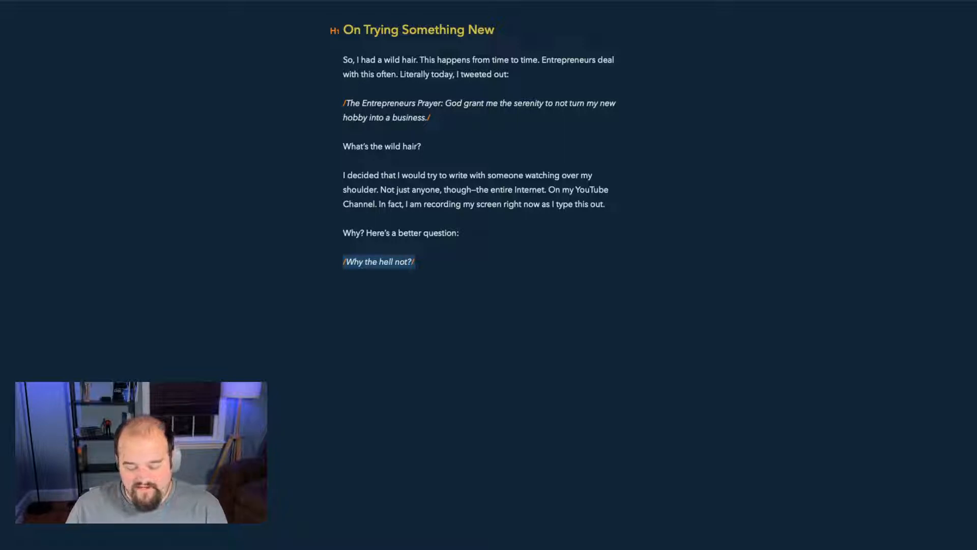
key("Right")
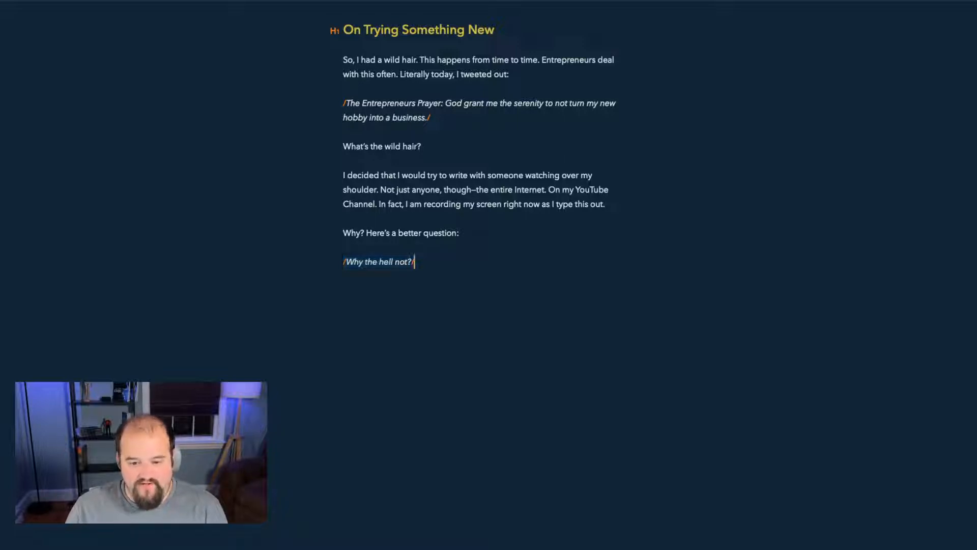
Step: Add the attribution "(C/O Jason Fried)" after the italic question
type("(Jason Fried)")
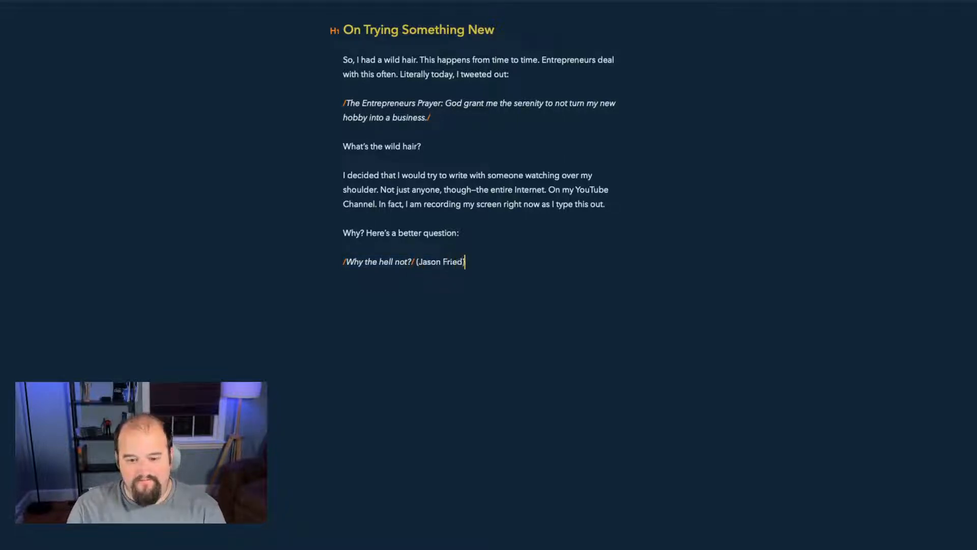
key("alt+Left")
key("alt+Left")
type("C/O")
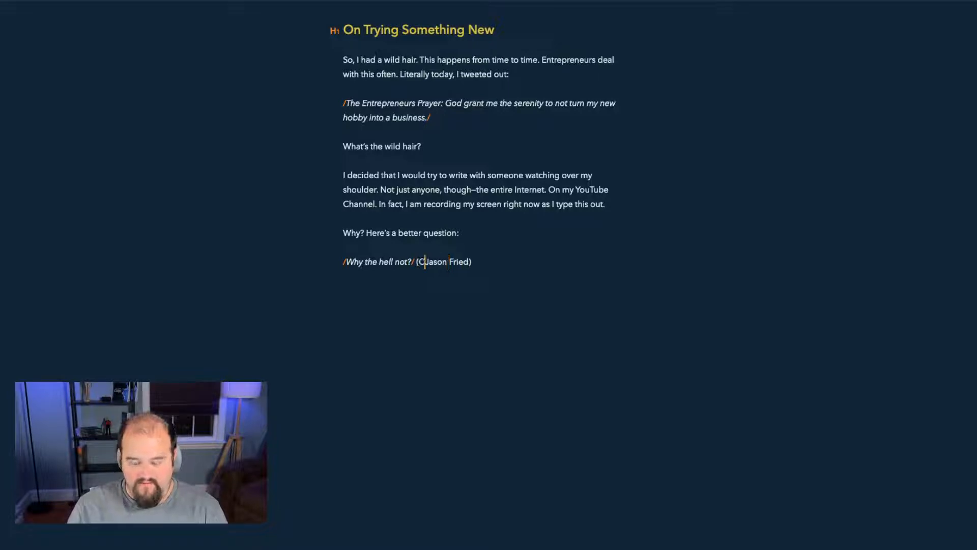
key("super+Left")
key("shift+super+Right")
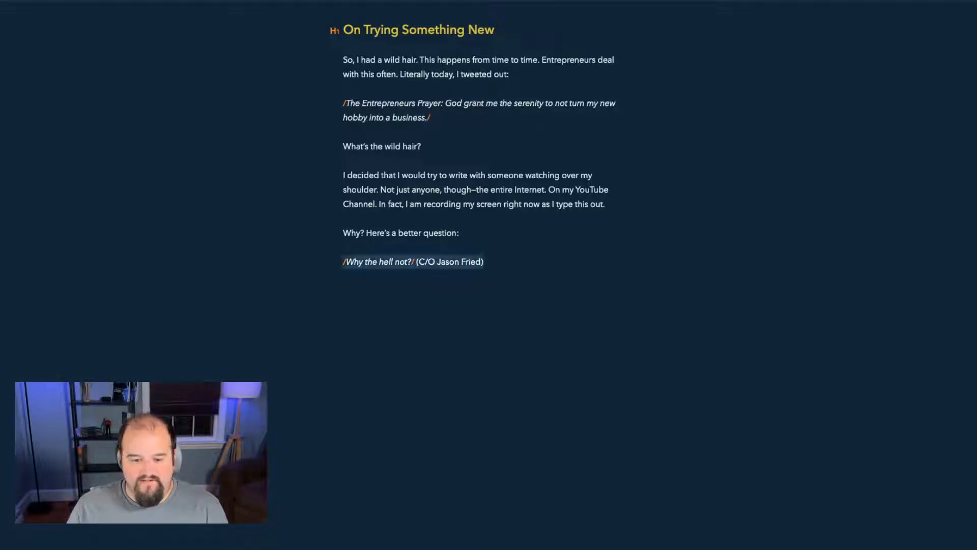
key("Left")
key("shift+alt+Right")
key("shift+alt+Right")
key("shift+alt+Right")
key("shift+alt+Right")
key("super+Right")
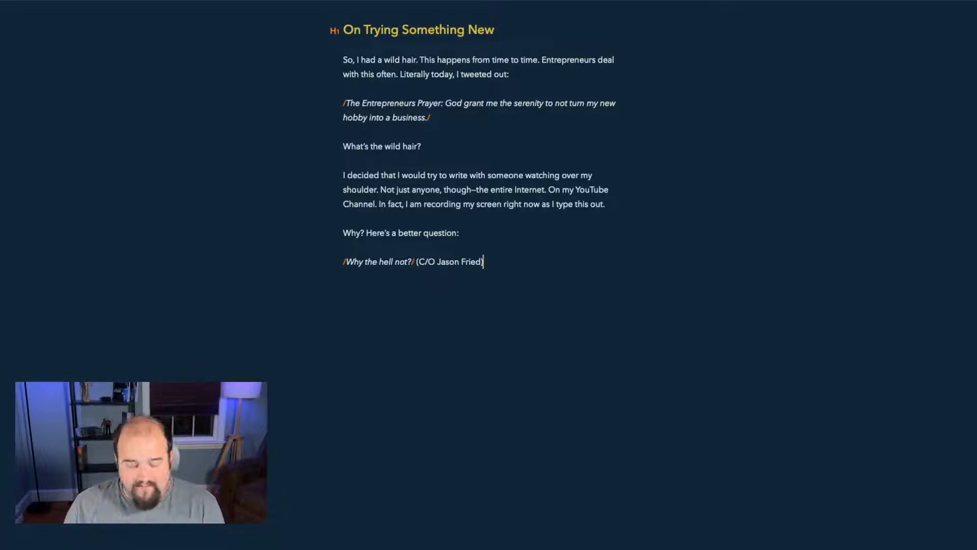
key("shift+super+Left")
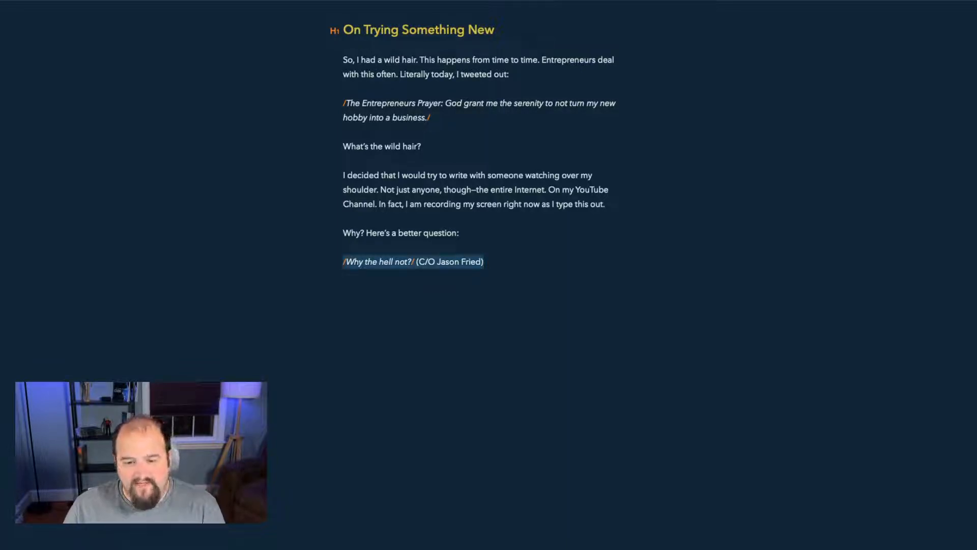
Step: Append the placeholder "[LINK]" after the attribution and start a new paragraph
key("Right")
type("[L")
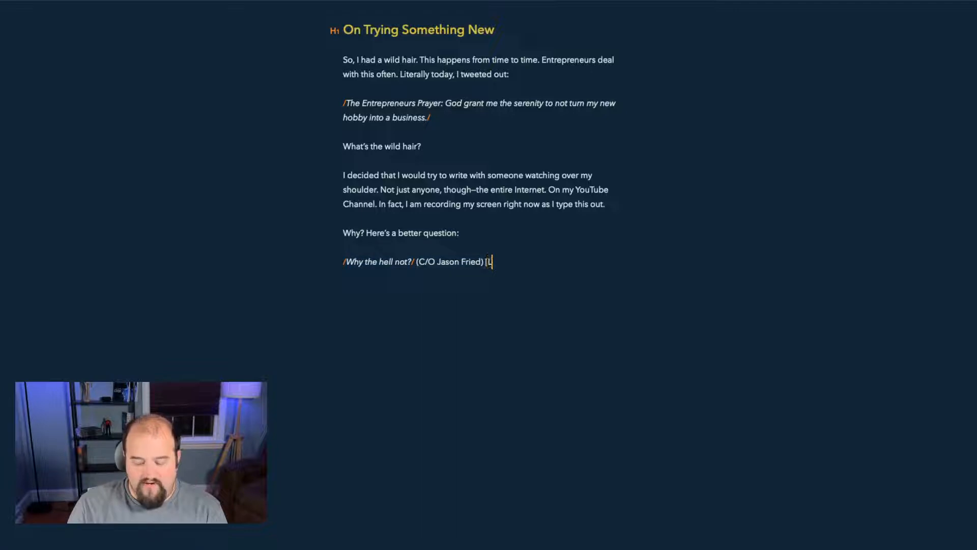
type("INK]")
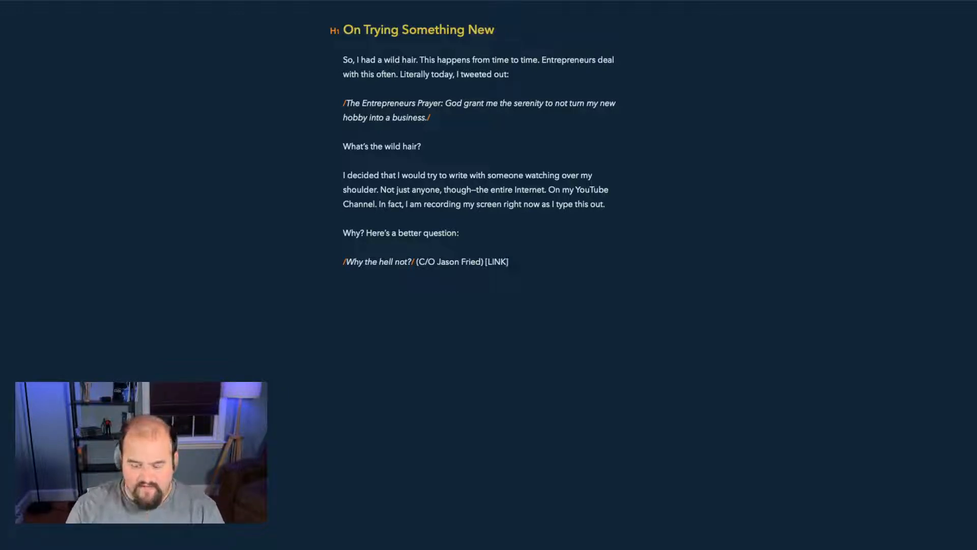
key("Return")
key("Return")
type("You")
key("BackSpace")
key("BackSpace")
key("BackSpace")
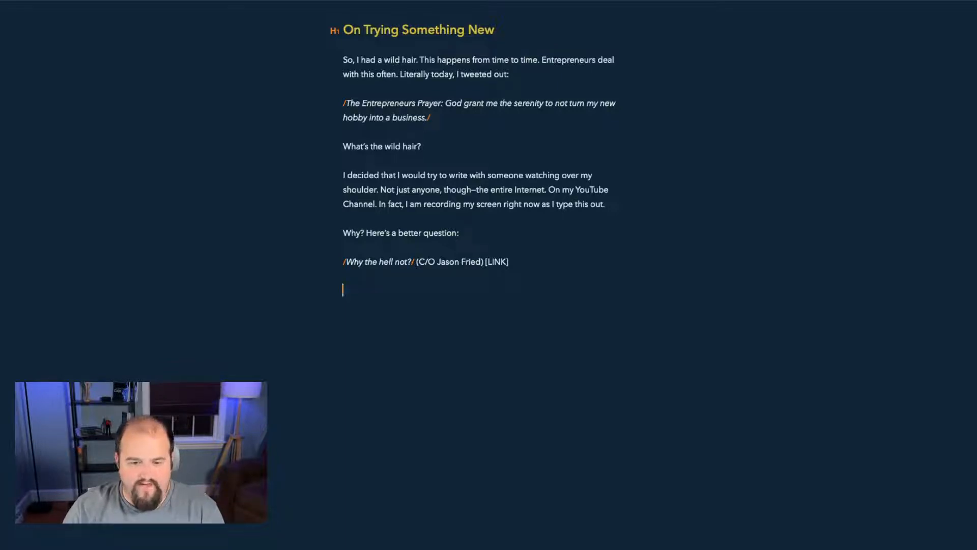
key("Up")
key("Up")
key("Up")
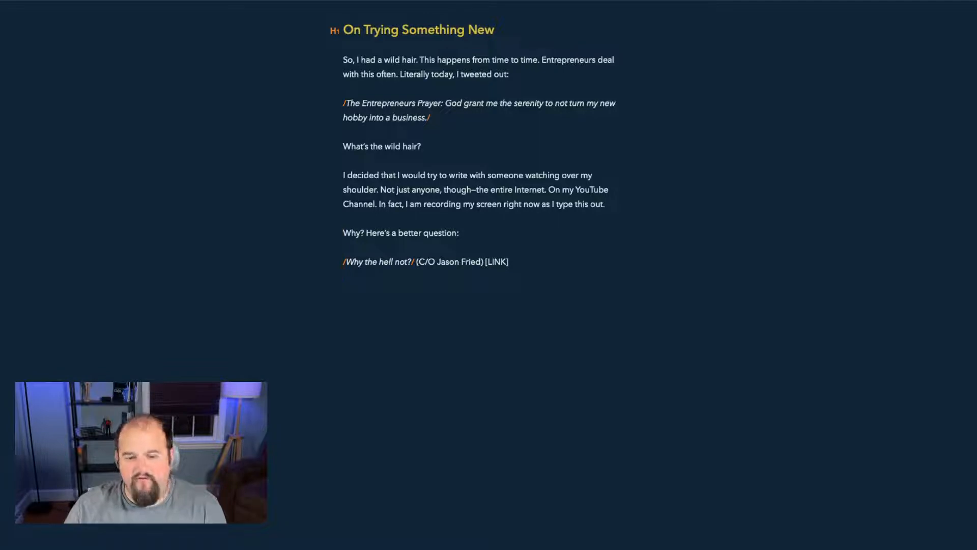
key("shift+Down")
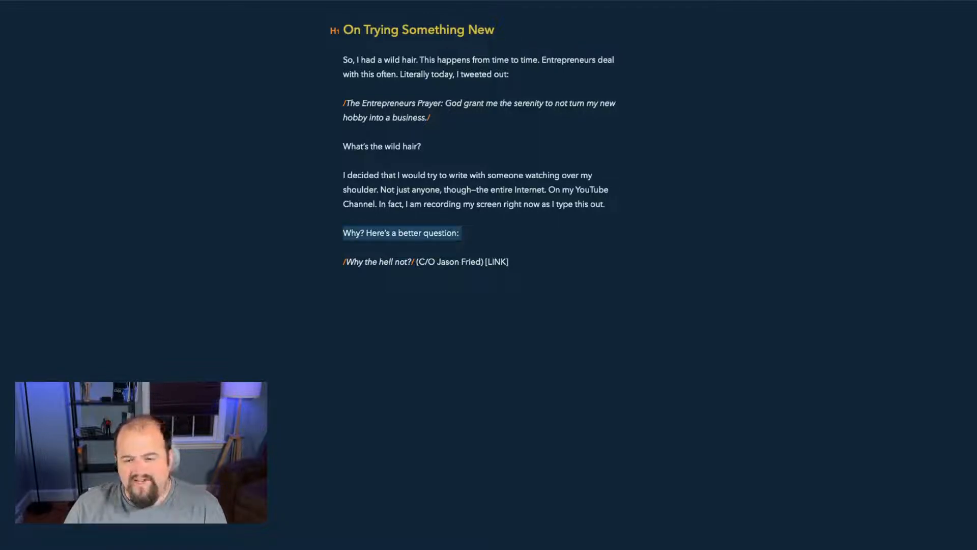
key("shift+Down")
key("shift+Down")
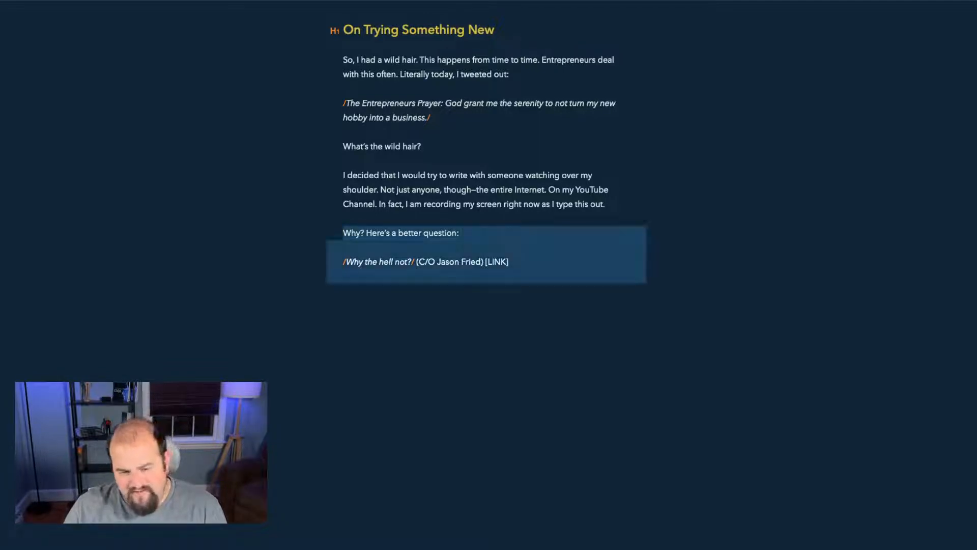
key("Up")
key("Down")
key("shift+Down")
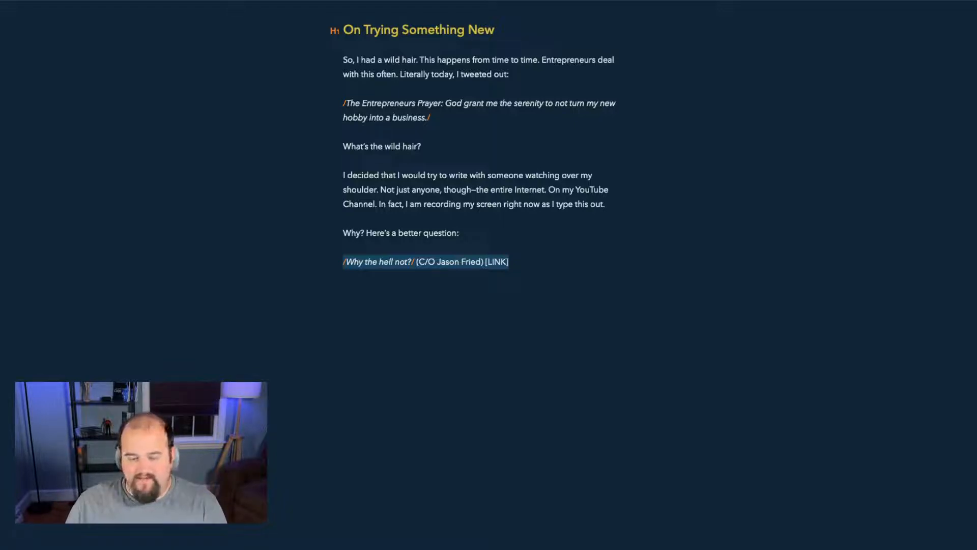
Step: Start a new paragraph below the [LINK] line with the sentence "Most people have a skewed idea of success."
key("Right")
key("Return")
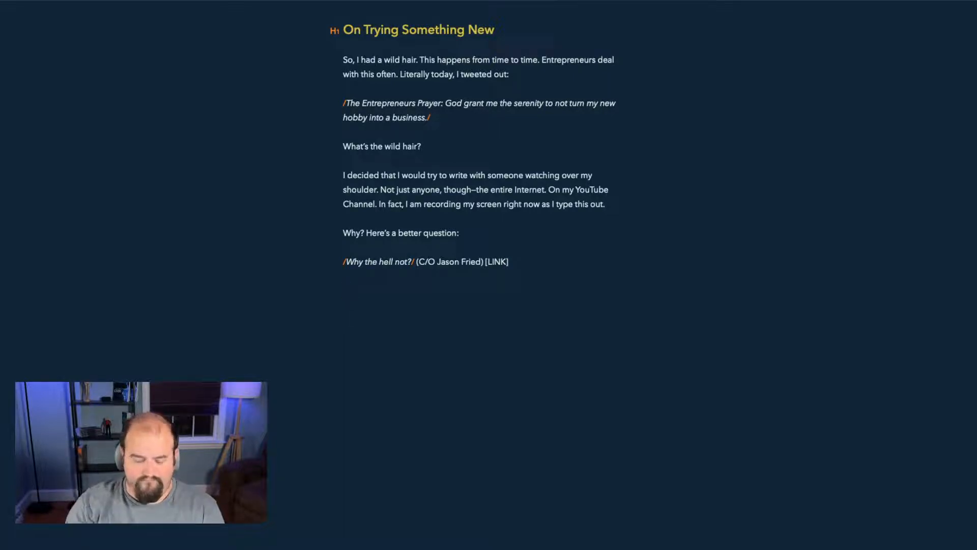
type("I think most people miss that succ")
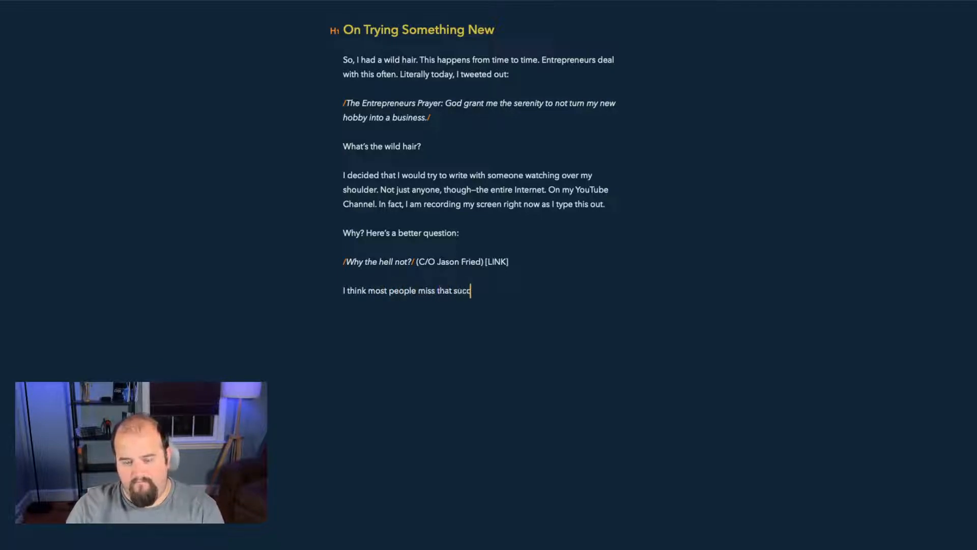
key("super+BackSpace")
type("Most people have a ")
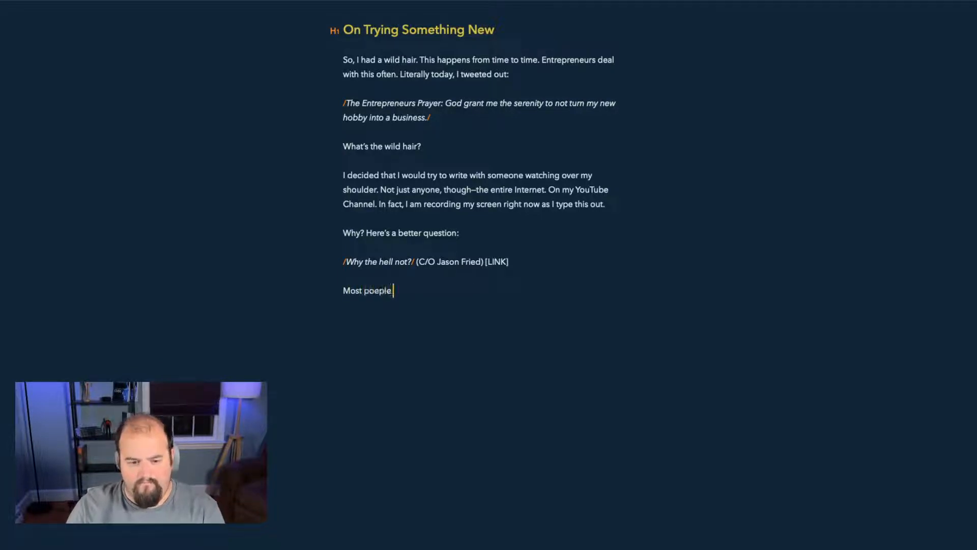
type("skewed")
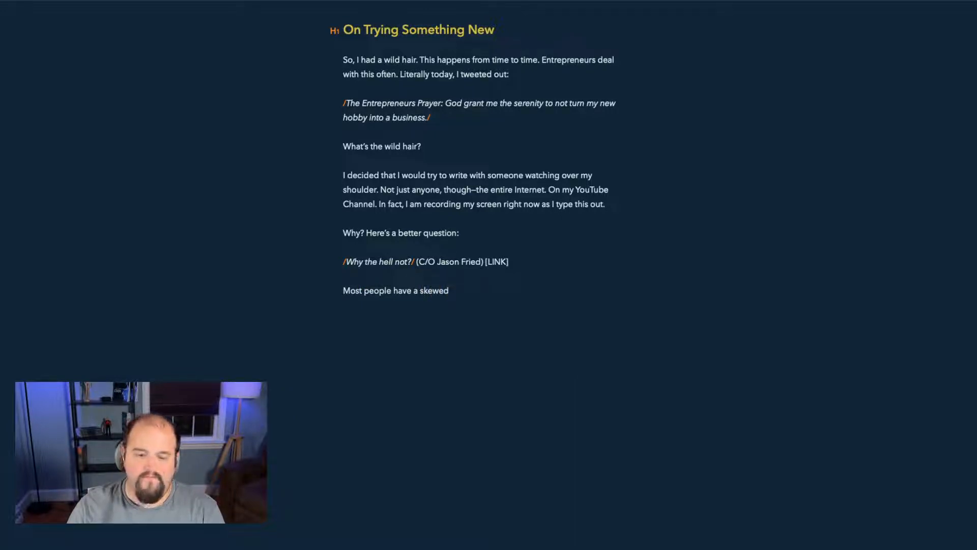
type(" id")
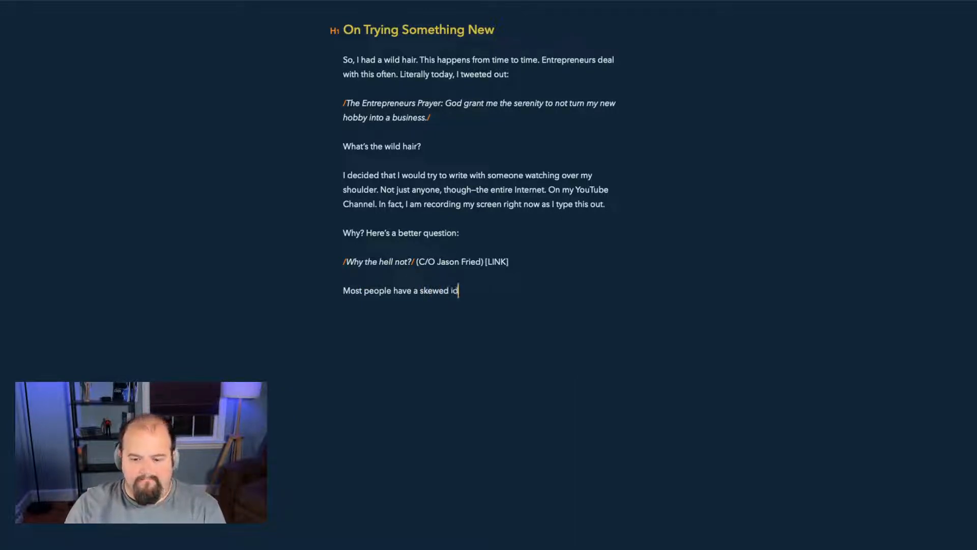
type("ea off")
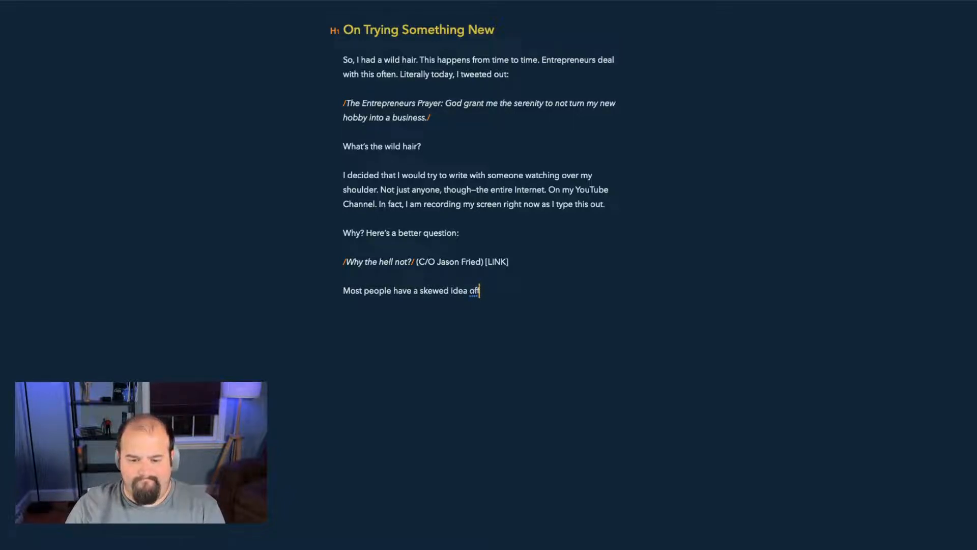
key("BackSpace")
key("BackSpace")
type("succe")
key("BackSpace")
key("BackSpace")
key("BackSpace")
key("BackSpace")
key("BackSpace")
type("suyc")
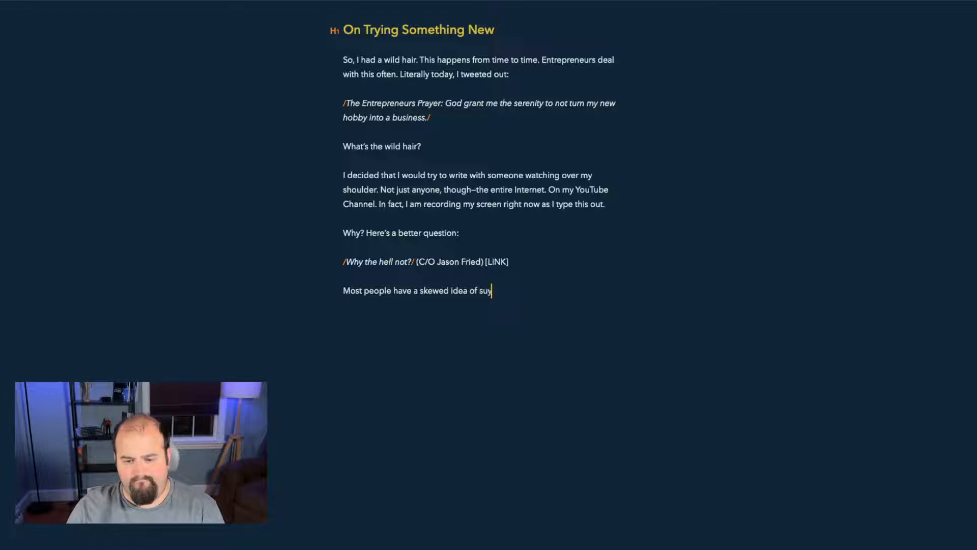
key("BackSpace")
key("BackSpace")
type("c")
type("cess.")
type(" Without soudnign")
type(" too cliche,")
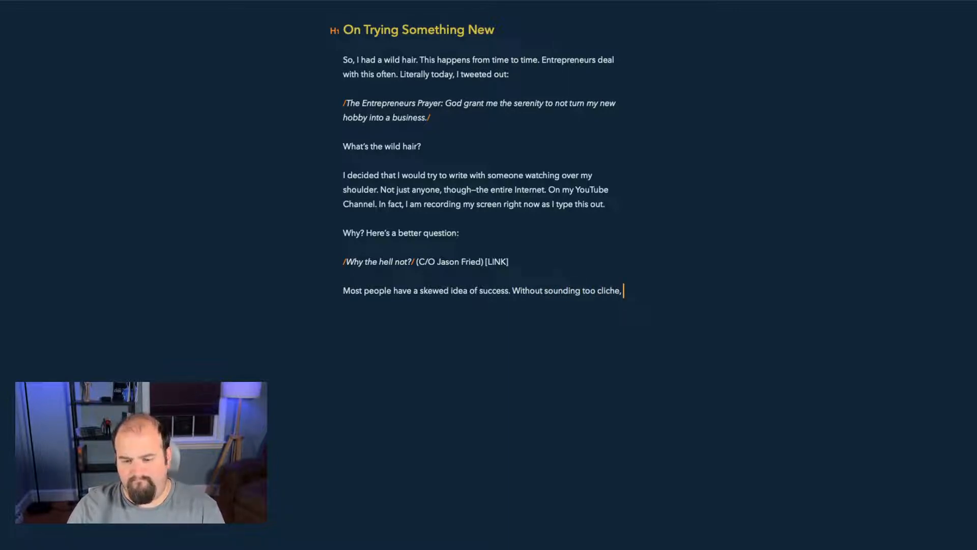
type(" I cannot th")
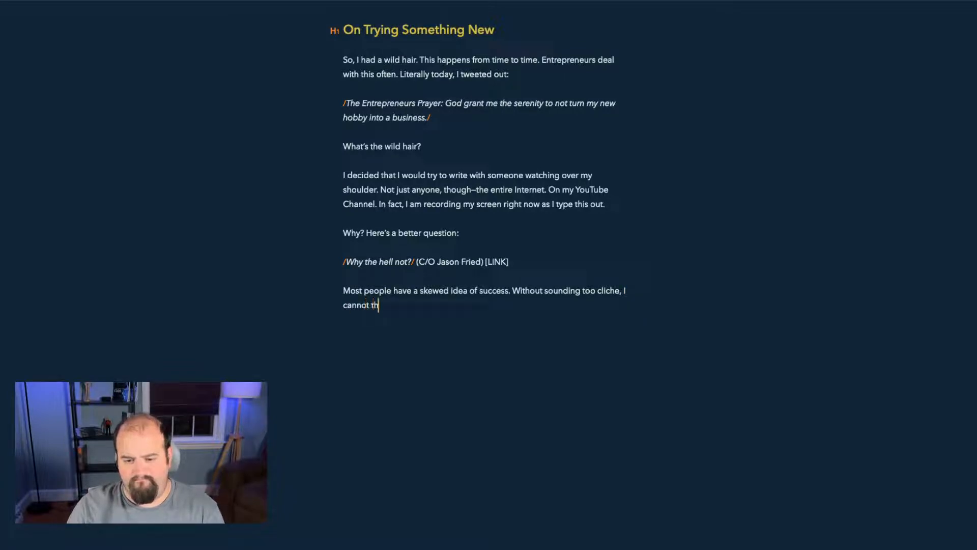
type("ink of a single bu")
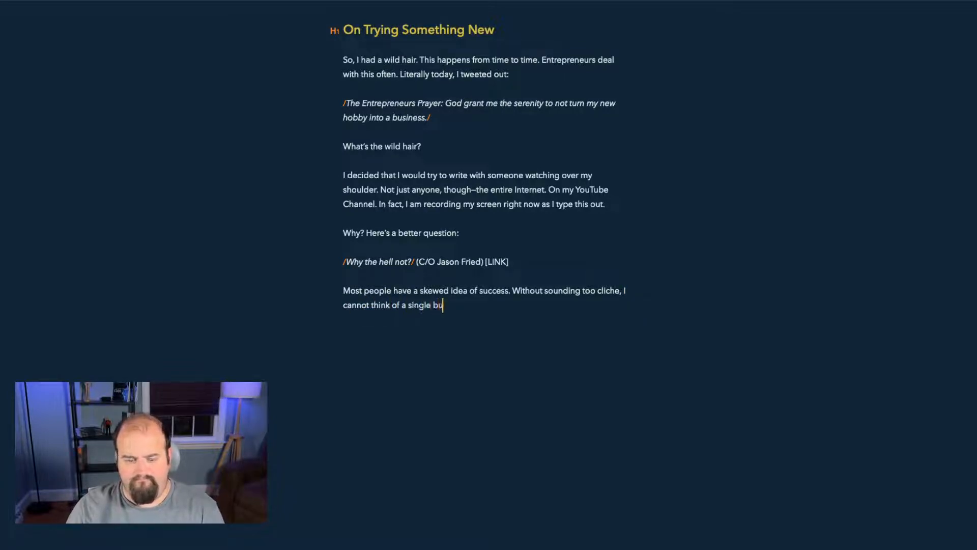
type("siness th")
key("BackSpace")
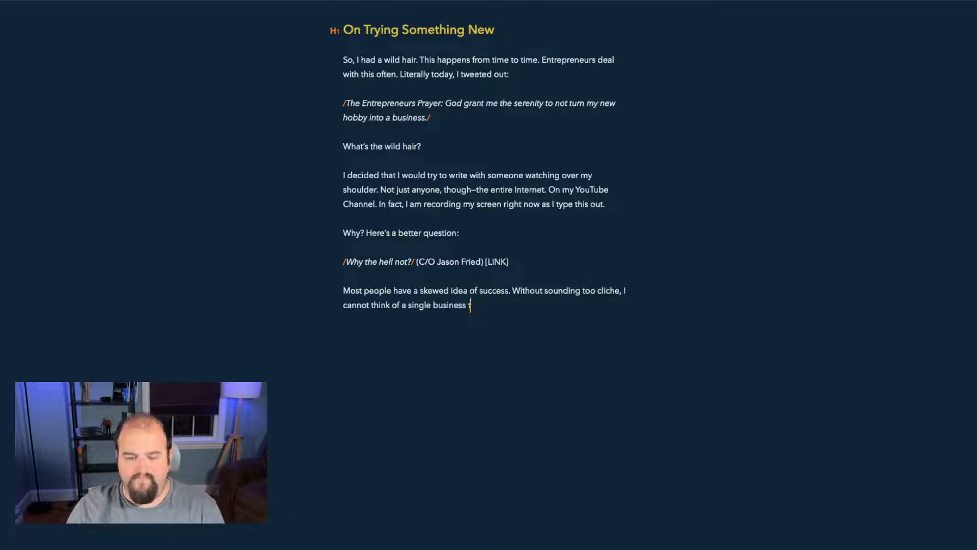
key("super+BackSpace")
key("alt+BackSpace")
key("alt+BackSpace")
key("alt+BackSpace")
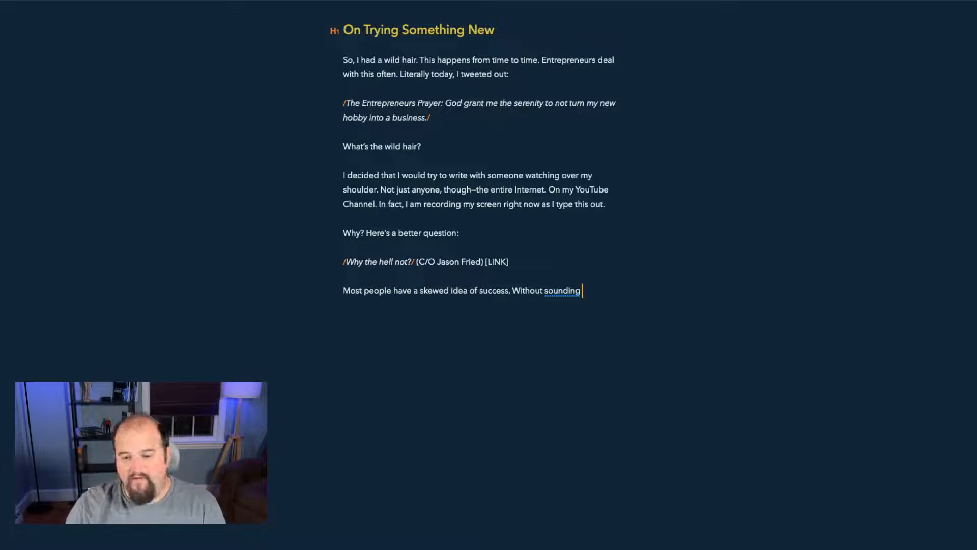
key("alt+BackSpace")
key("alt+BackSpace")
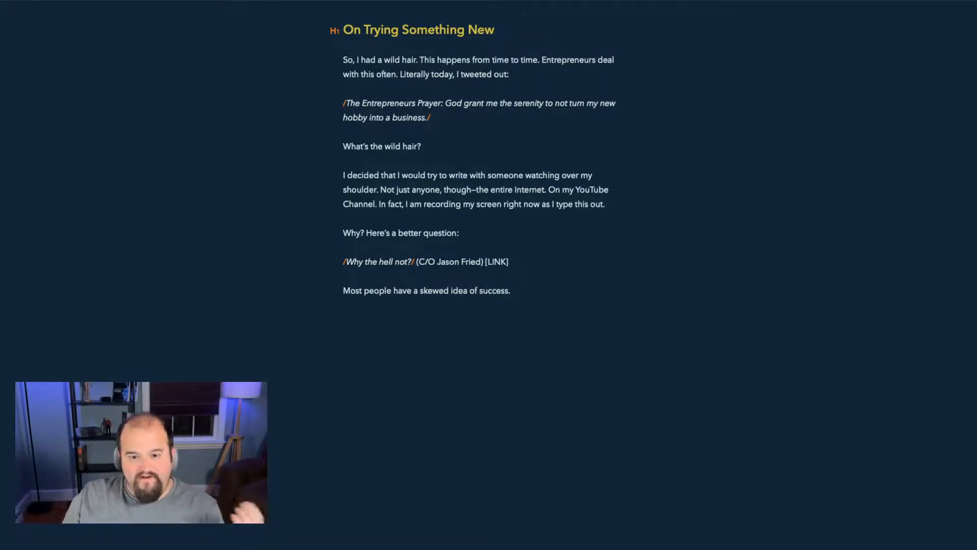
Step: Continue the paragraph with "Success is iterative. What I mean by that is, rarely does an entrepreneur"
type("Succes")
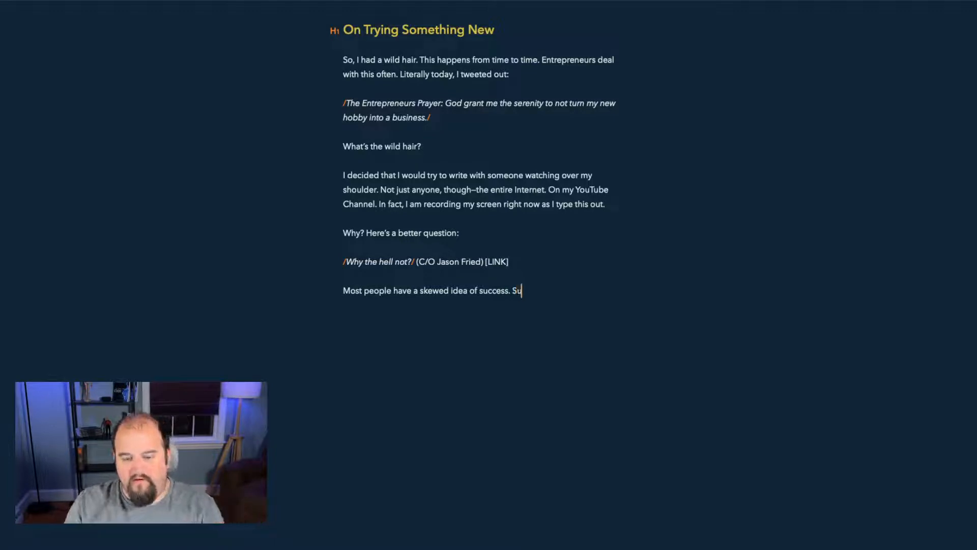
type("s is iterative")
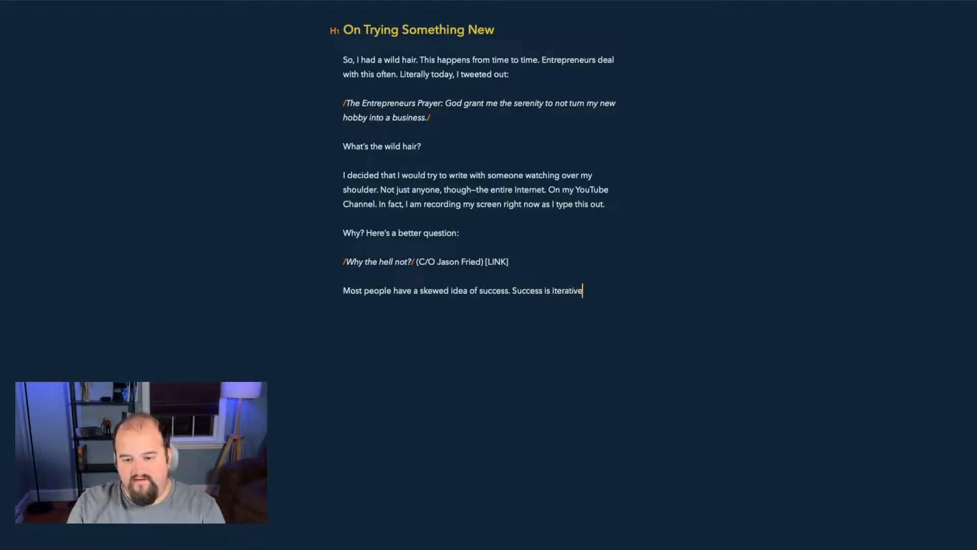
type(". What")
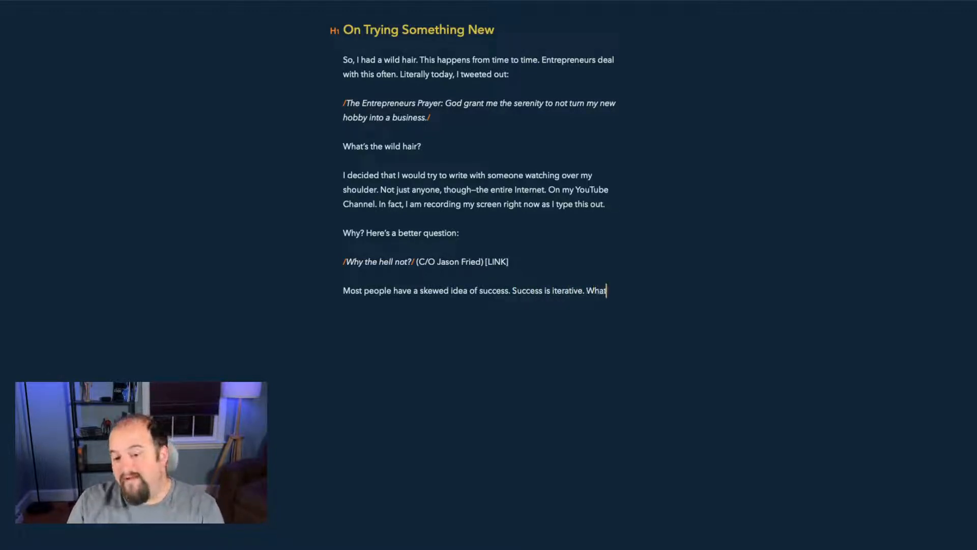
type(" I mean b")
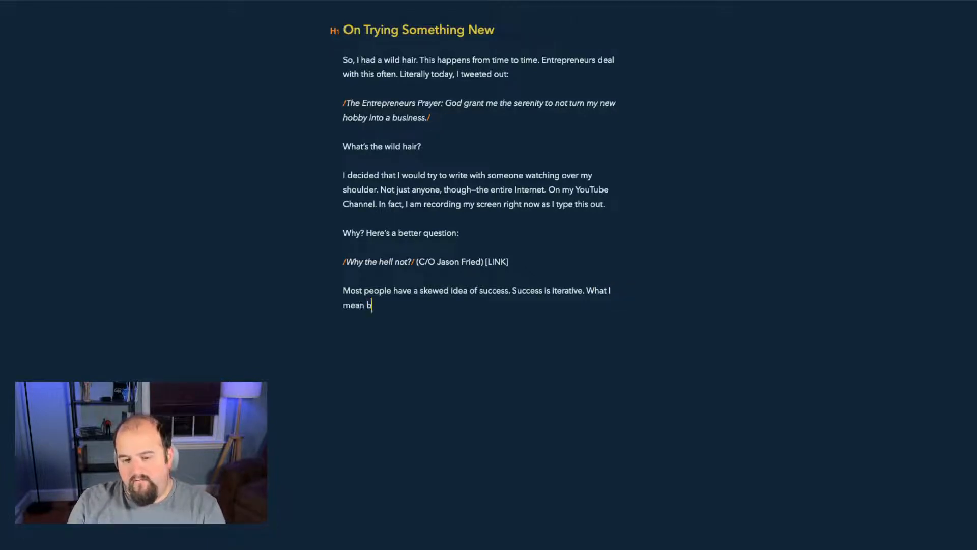
type("y that is, rare")
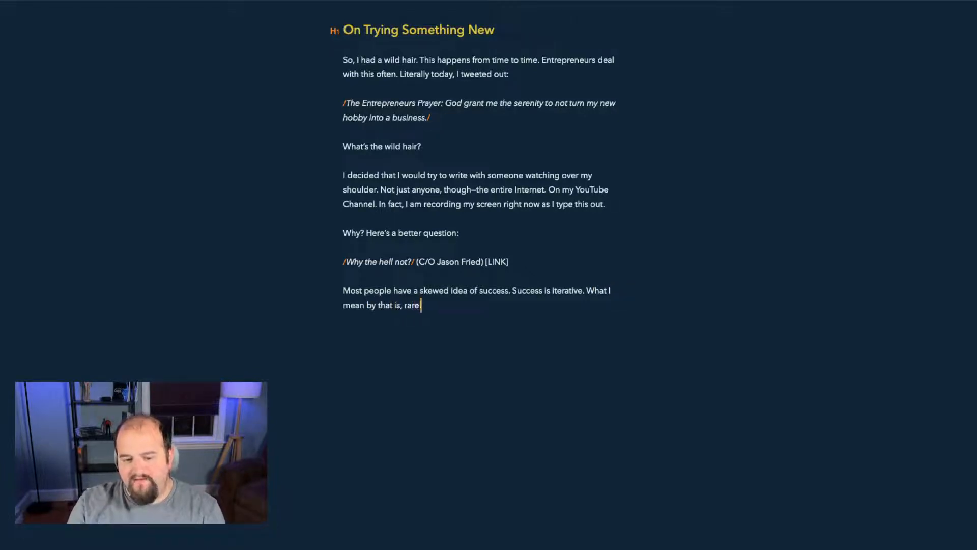
type("ly does a ")
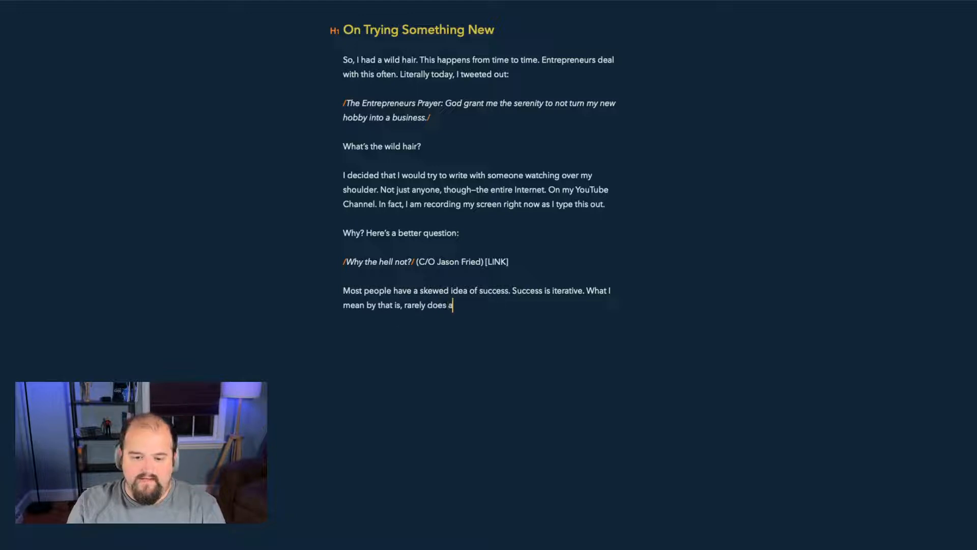
type("n entrepreneur or")
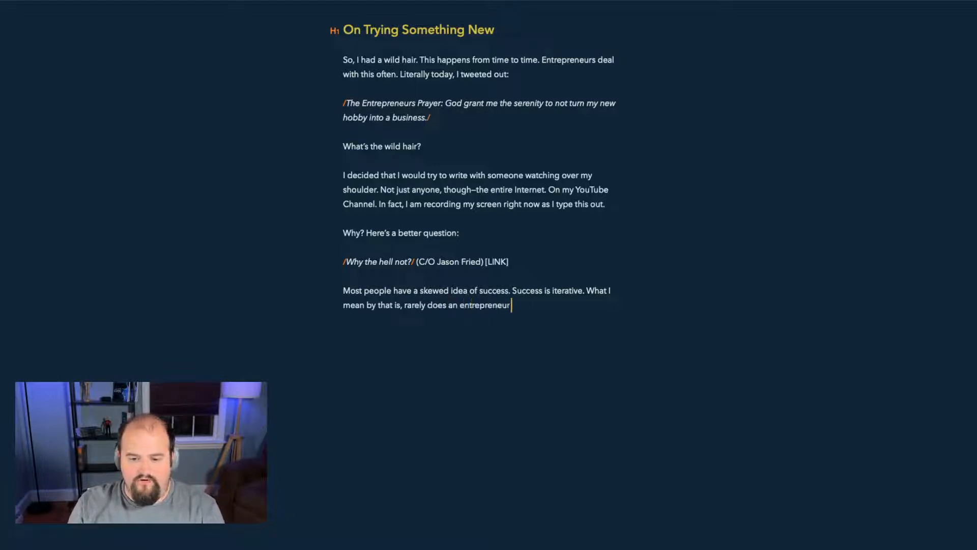
key("BackSpace")
key("BackSpace")
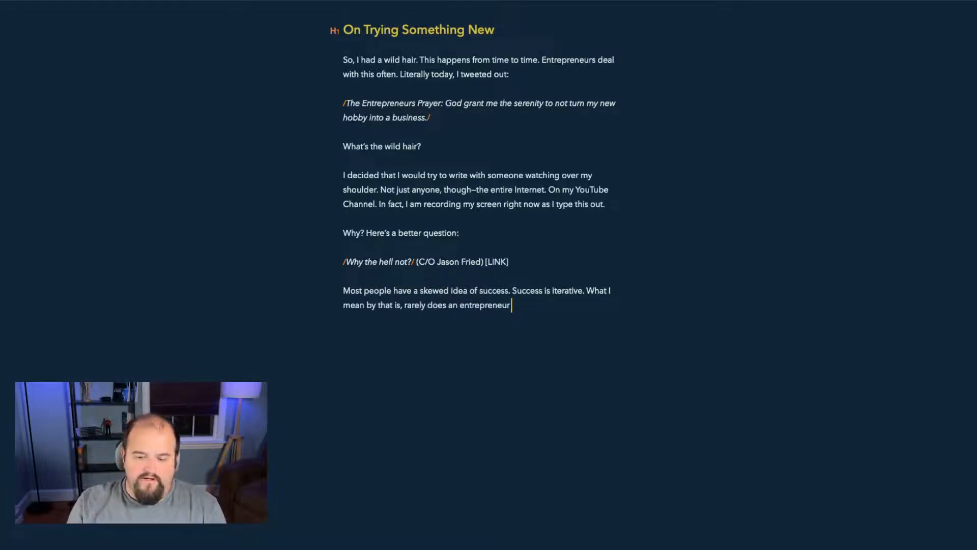
Step: Finish the sentence with "experience success out of the gate on /any/ product or idea, let alone the first version of it." and end the paragraph
type("experience success out of the gate on /any/ product or idea, let alone the first version of it.")
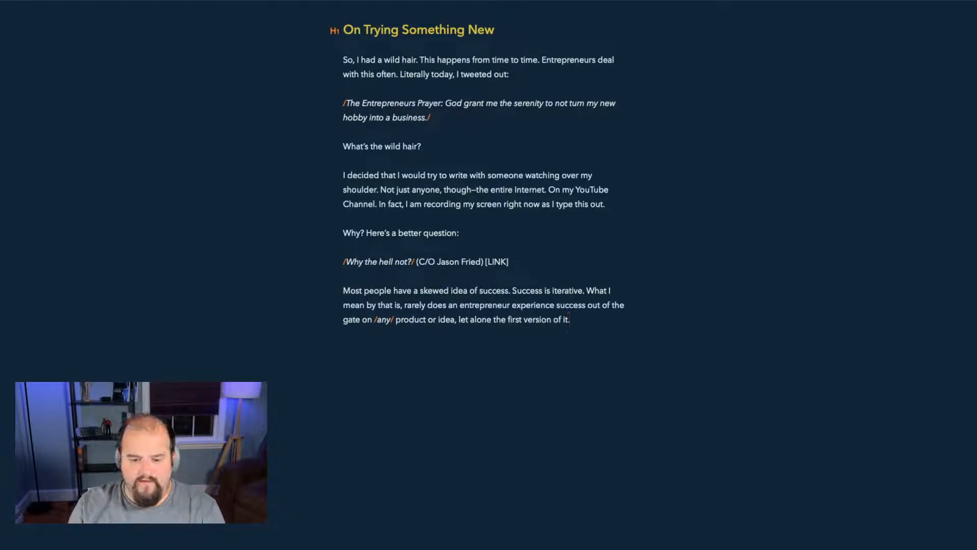
key("Return")
type("/Why")
key("alt+BackSpace")
key("BackSpace")
Step: Begin a new paragraph after a blank line with the words "Instead, what they do is"
key("Return")
type("Instead, what they do is tru")
key("BackSpace")
key("BackSpace")
key("BackSpace")
key("BackSpace")
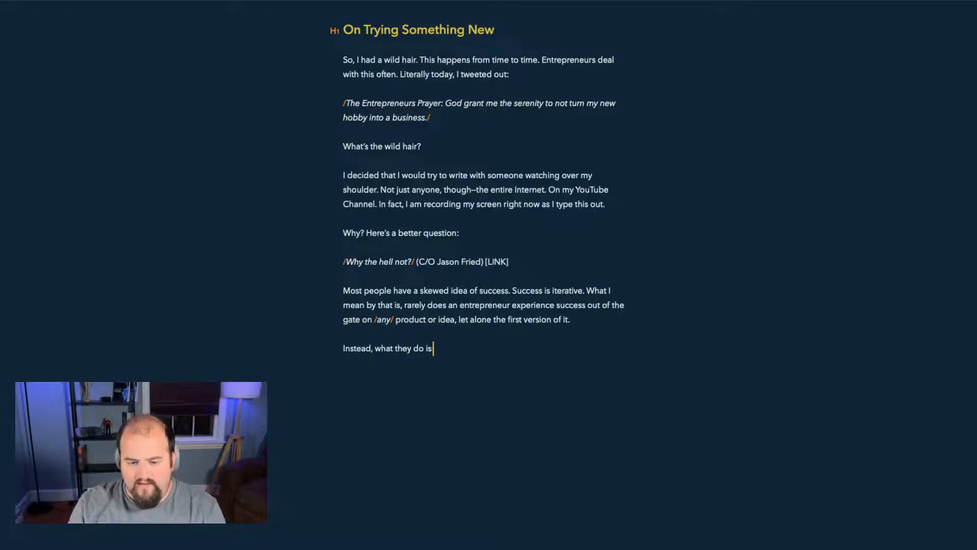
type("put somet")
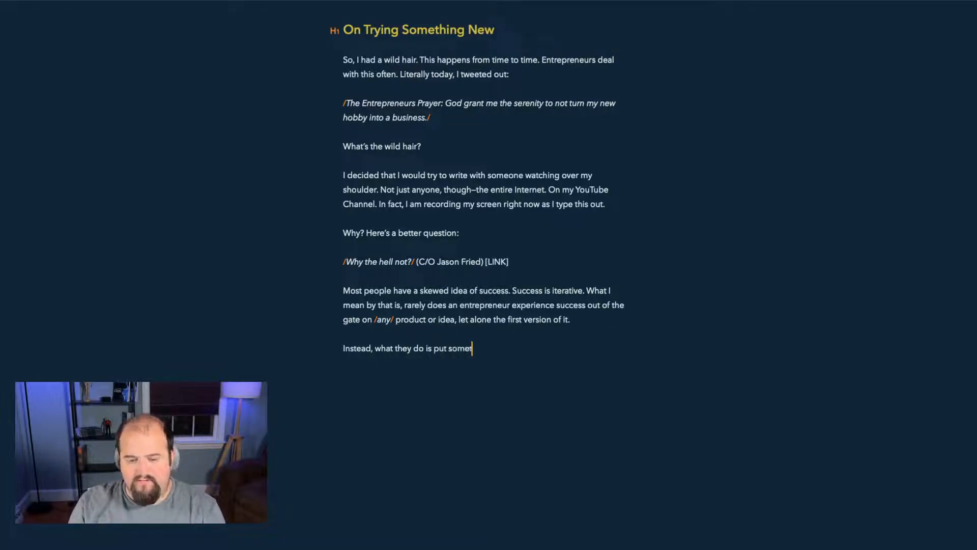
key("BackSpace")
key("BackSpace")
key("BackSpace")
key("BackSpace")
key("BackSpace")
key("BackSpace")
key("BackSpace")
key("BackSpace")
key("BackSpace")
type("create an id")
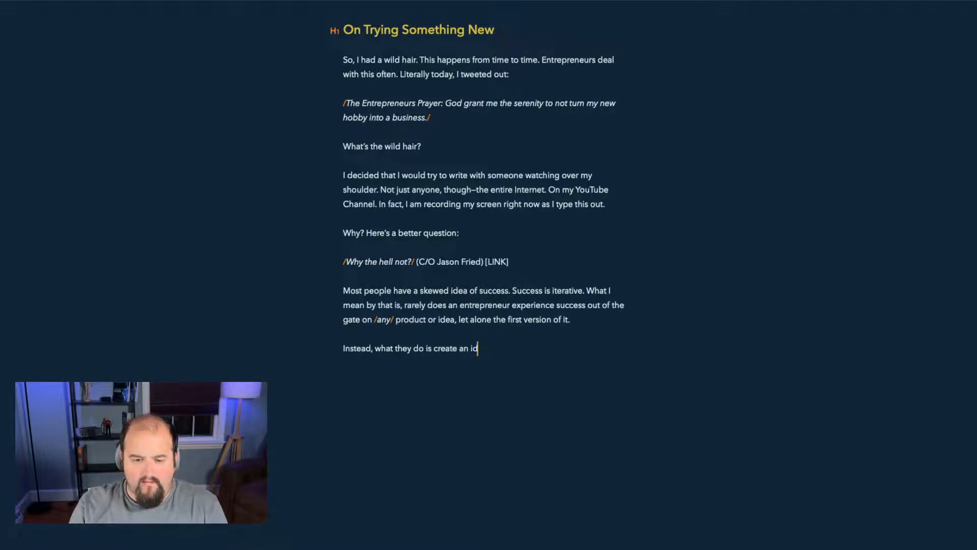
key("BackSpace")
key("BackSpace")
key("BackSpace")
key("BackSpace")
key("BackSpace")
key("BackSpace")
key("BackSpace")
key("BackSpace")
key("BackSpace")
key("BackSpace")
key("BackSpace")
key("BackSpace")
Step: Complete the "Instead" sentence with "accept the risk that the first try will probably fail, and do it anyway."
type("ac")
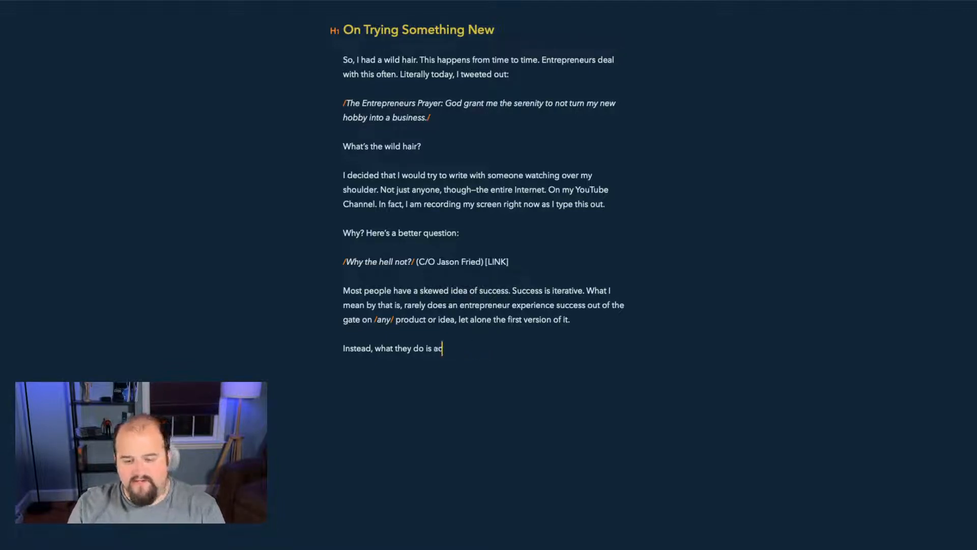
type("cept the risk")
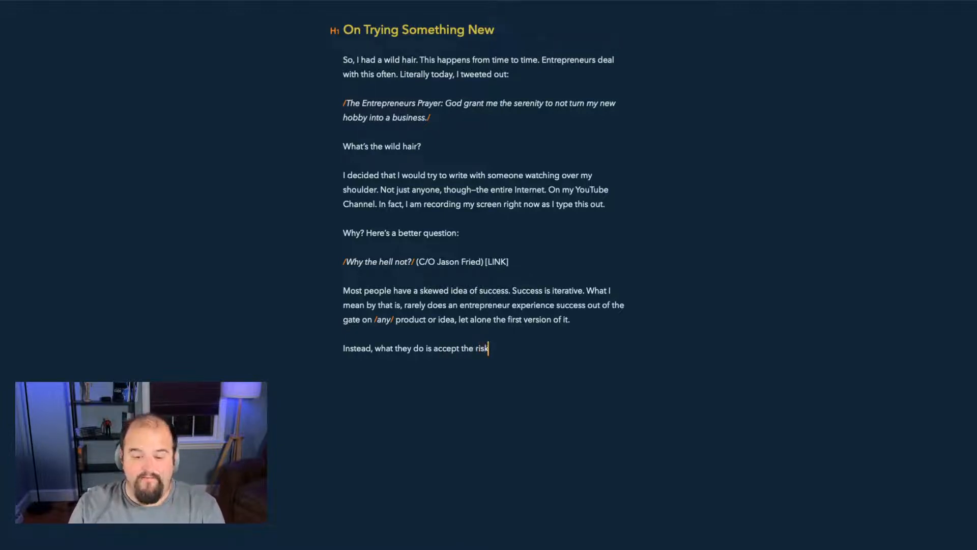
type(" that it")
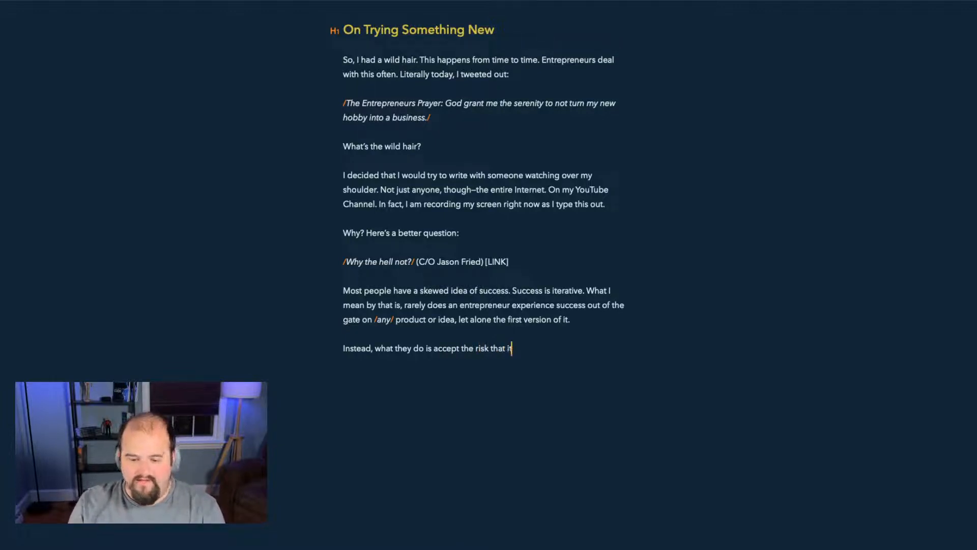
key("BackSpace")
key("BackSpace")
type("the fir")
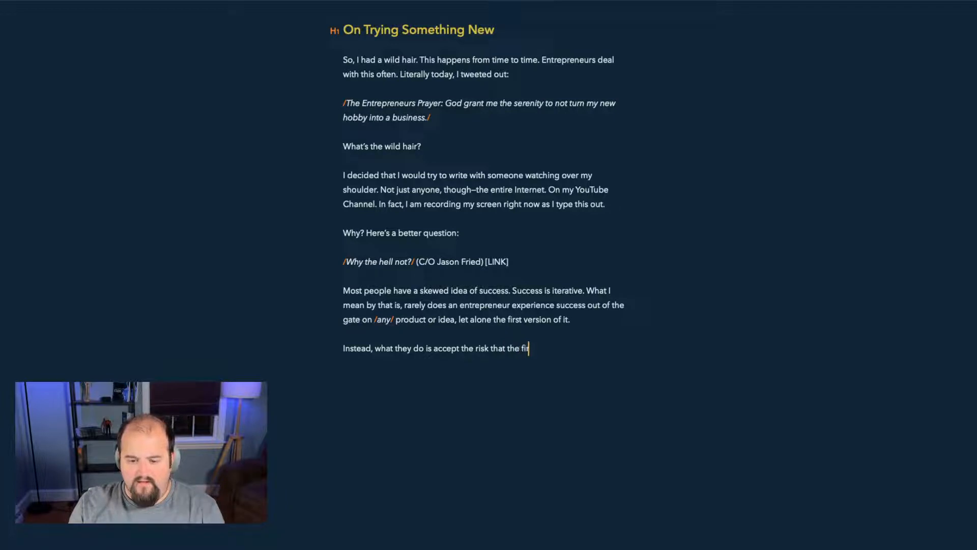
type("st try ")
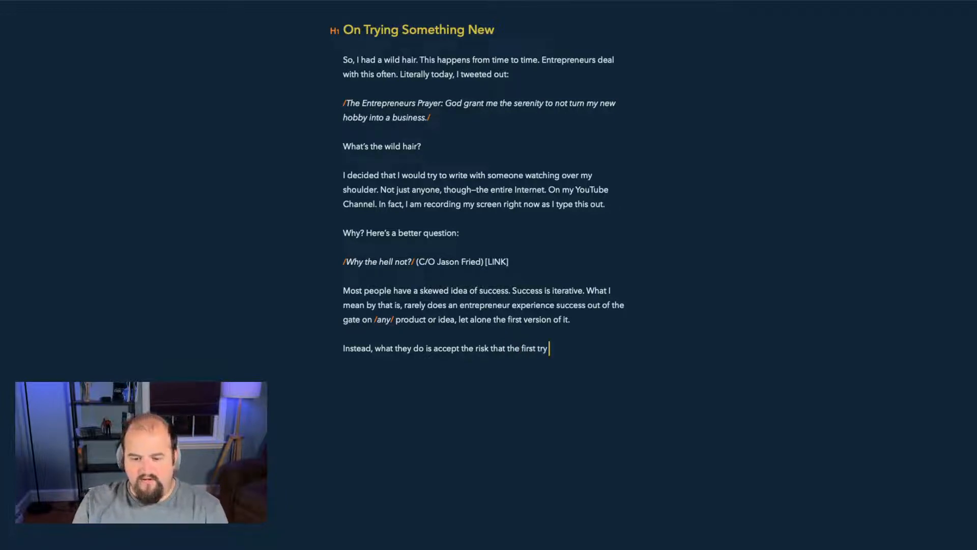
type("will oprobably ")
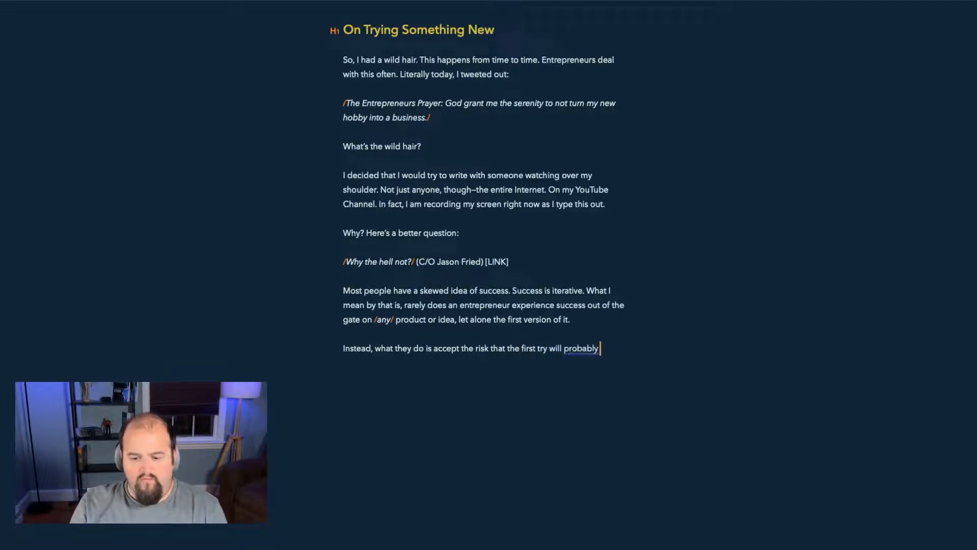
type("fail, an")
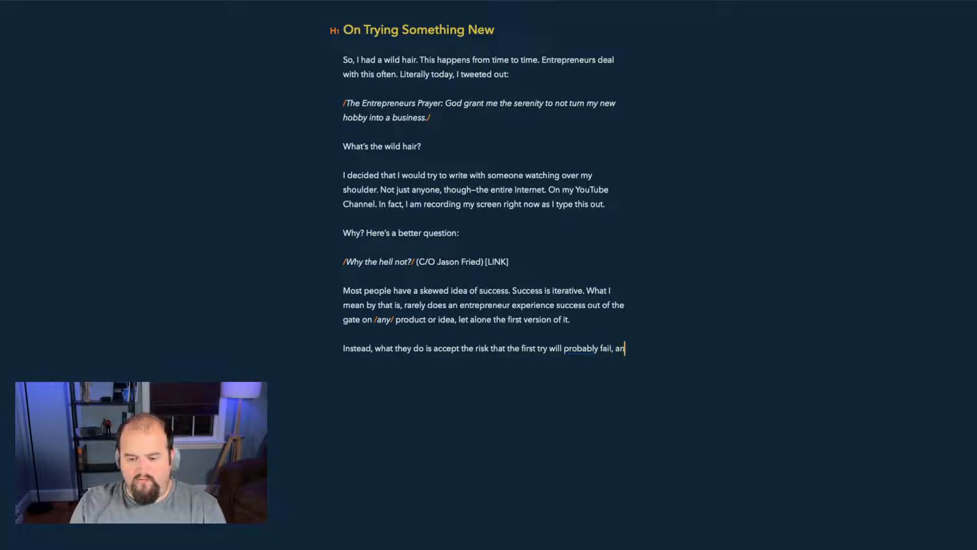
type("d do it anyway.")
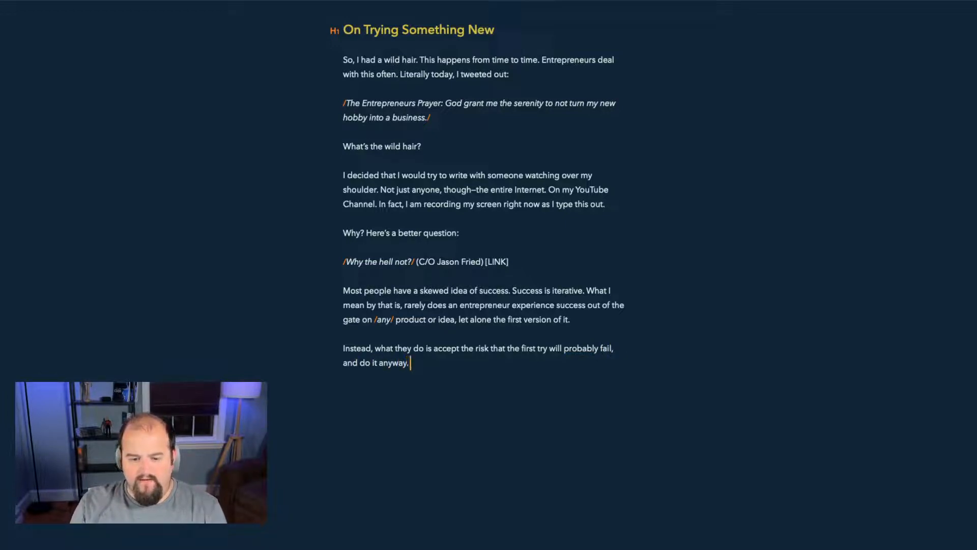
Step: Continue the paragraph with "They do it scared. The reason is because they know that there is"
type(" They do it scared.")
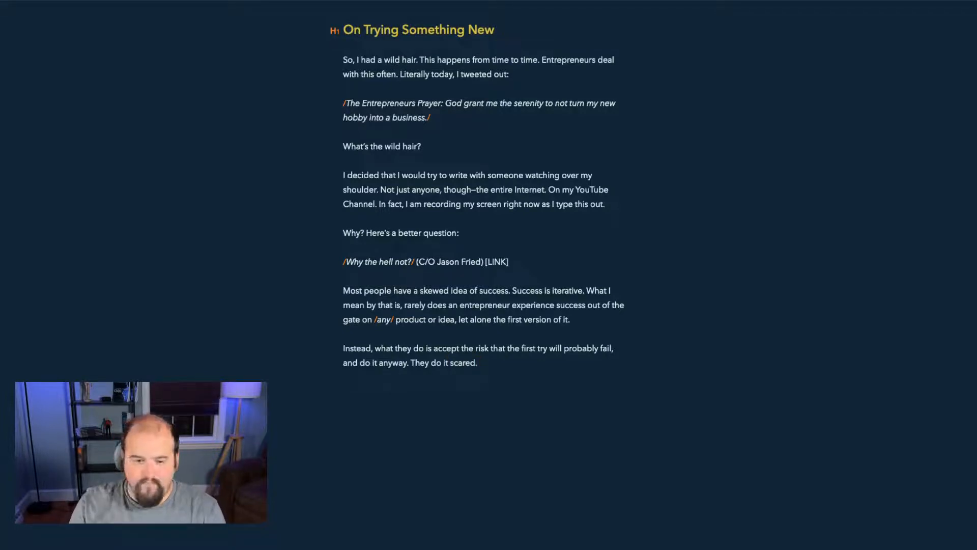
type(" The reason is be")
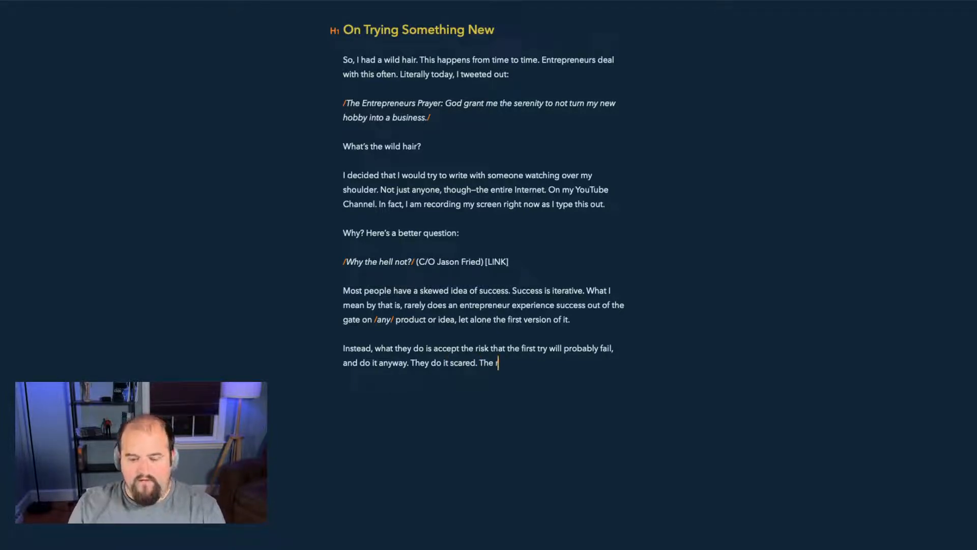
type("they know that")
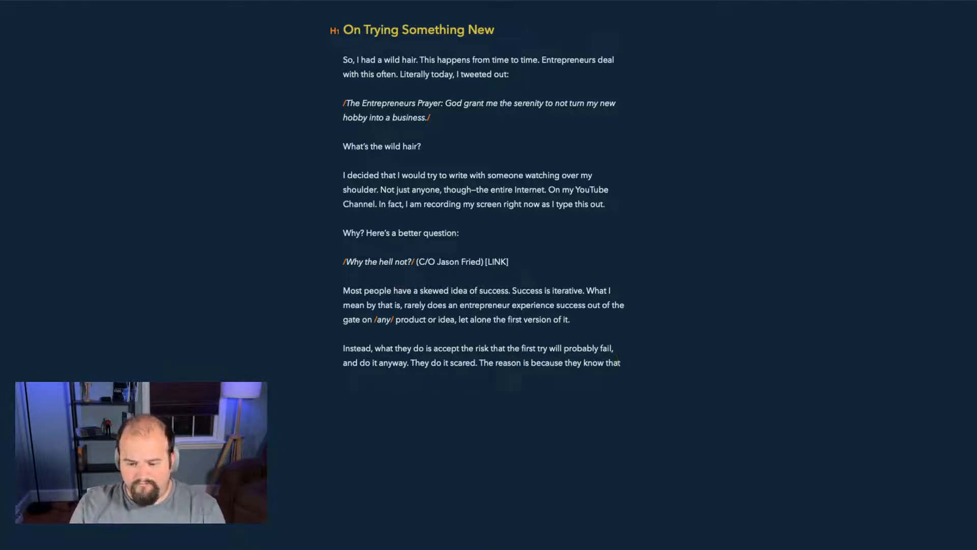
type(" there is")
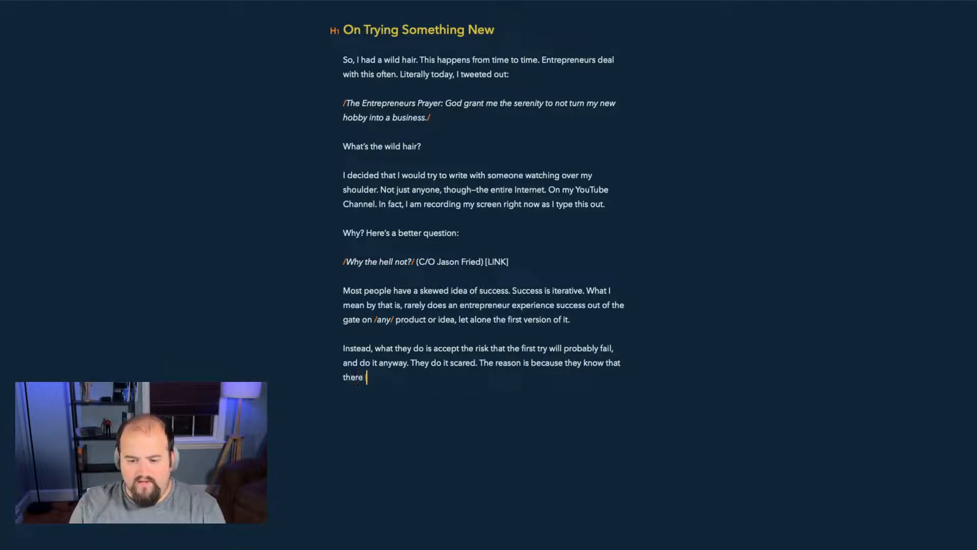
Step: Replace the words "there is" at the end of the unfinished sentence with "version 2"
key("BackSpace")
key("BackSpace")
key("BackSpace")
key("BackSpace")
key("BackSpace")
key("BackSpace")
key("BackSpace")
key("BackSpace")
key("BackSpace")
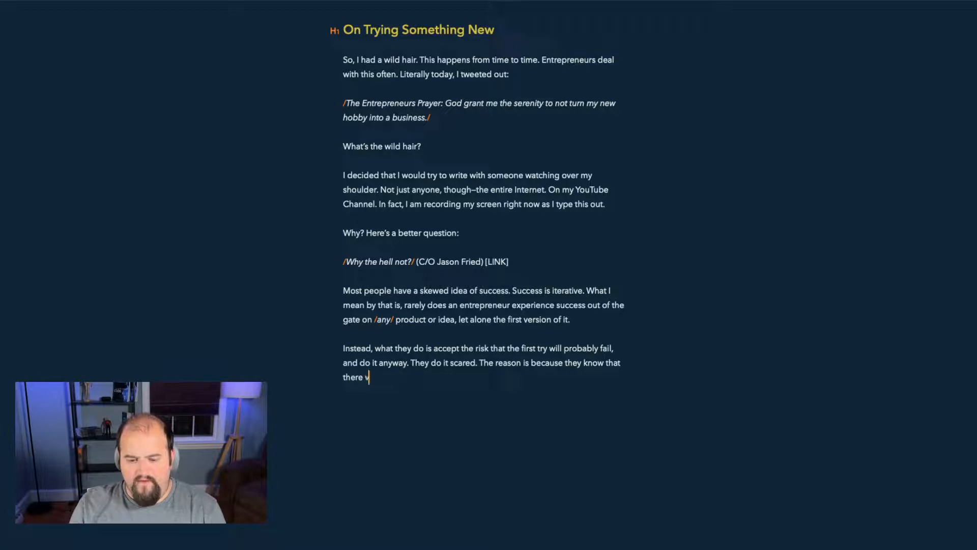
type("visio")
key("BackSpace")
key("BackSpace")
key("BackSpace")
key("BackSpace")
type("ersion 2")
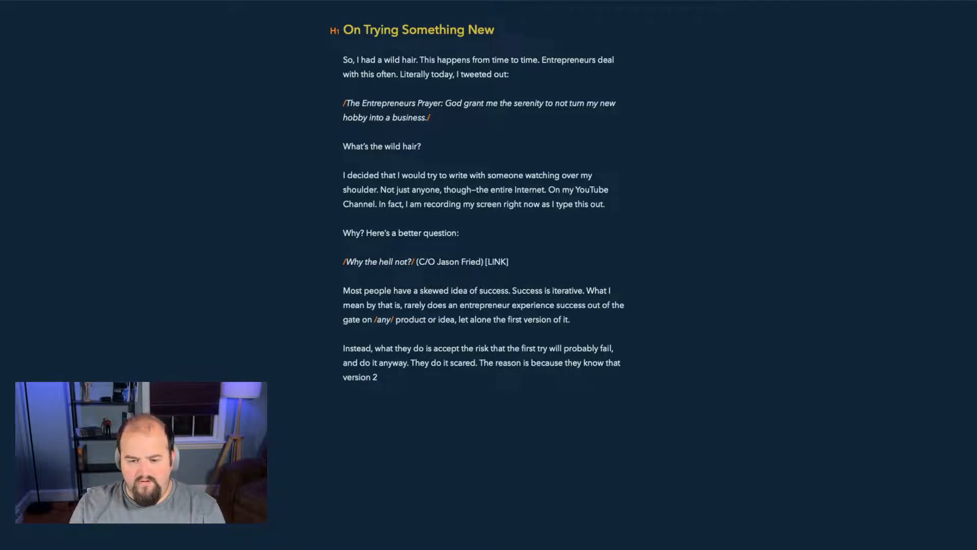
Step: Replace "that version 2" after "because they know" with "their work"
key("BackSpace")
key("BackSpace")
key("BackSpace")
key("BackSpace")
key("BackSpace")
key("BackSpace")
key("BackSpace")
key("BackSpace")
key("BackSpace")
key("BackSpace")
key("BackSpace")
key("BackSpace")
key("BackSpace")
key("BackSpace")
key("BackSpace")
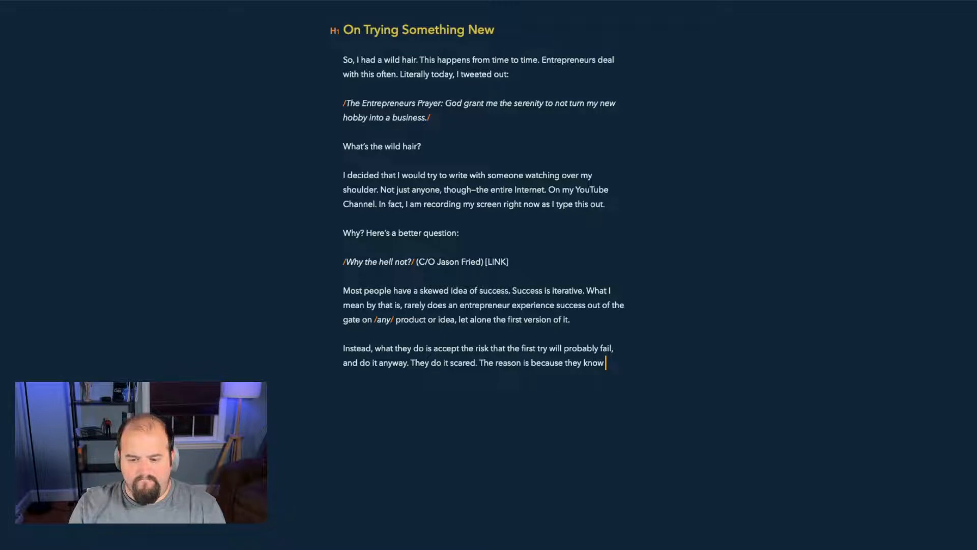
type("their work")
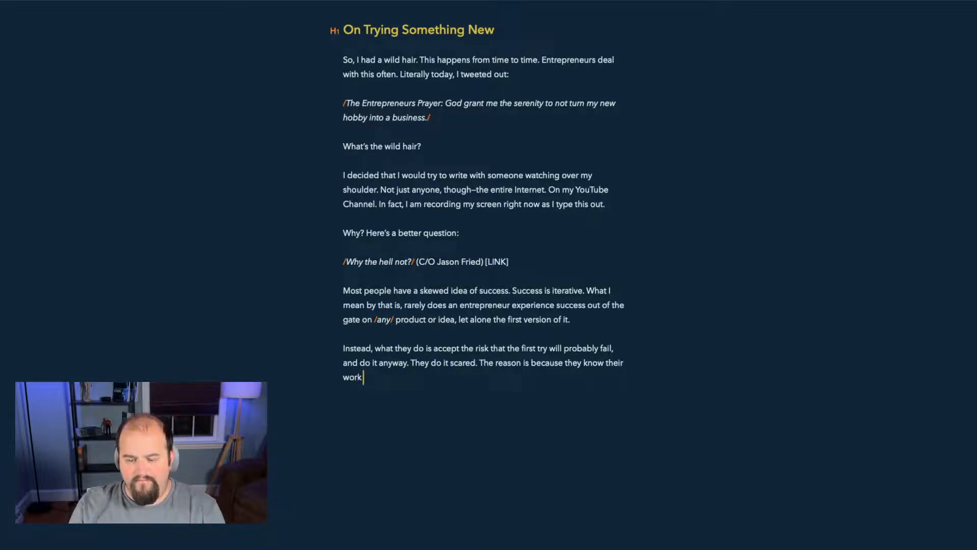
Step: Reword the ending after "because they know" as "that ultimately their work is a"
key("BackSpace")
key("BackSpace")
key("BackSpace")
key("BackSpace")
key("BackSpace")
key("BackSpace")
key("BackSpace")
key("BackSpace")
key("BackSpace")
key("BackSpace")
key("BackSpace")
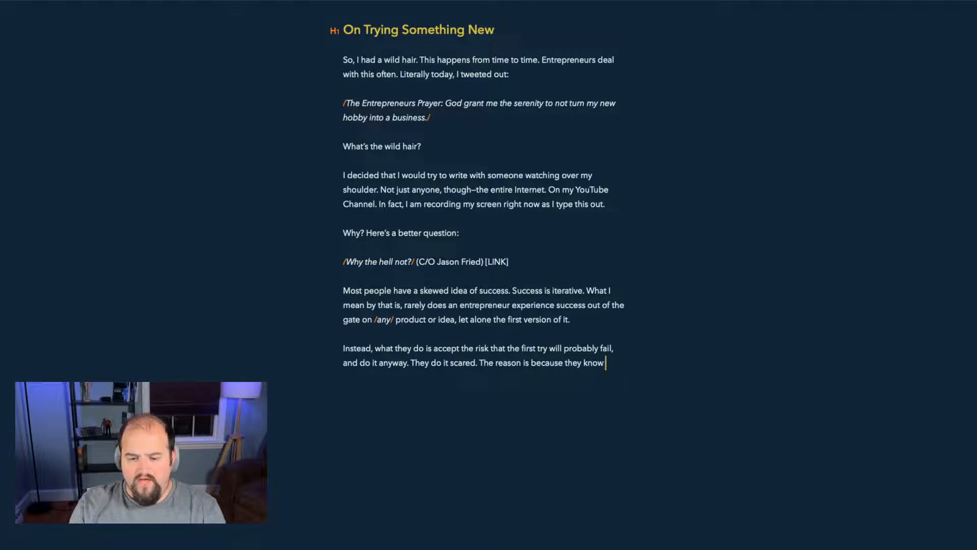
type("that ultimat")
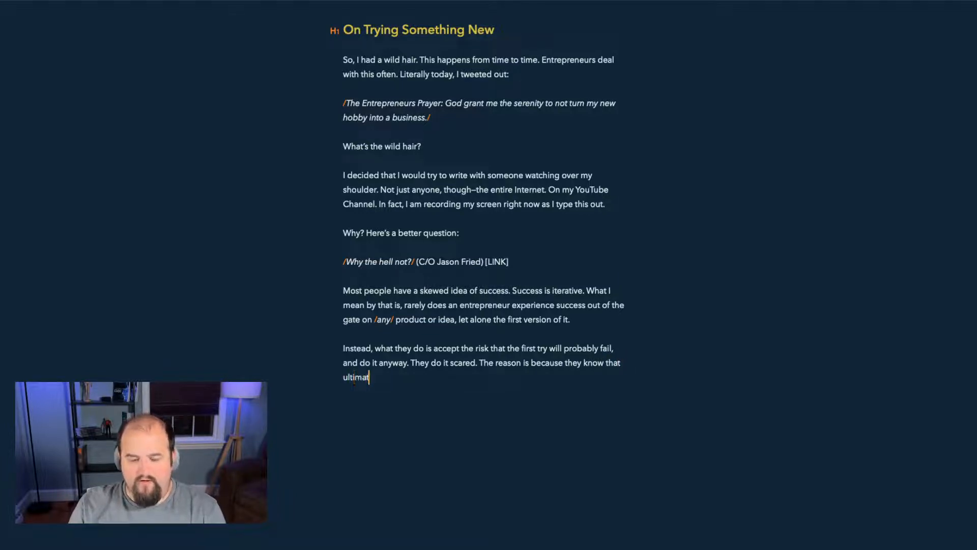
type("ely their work is a")
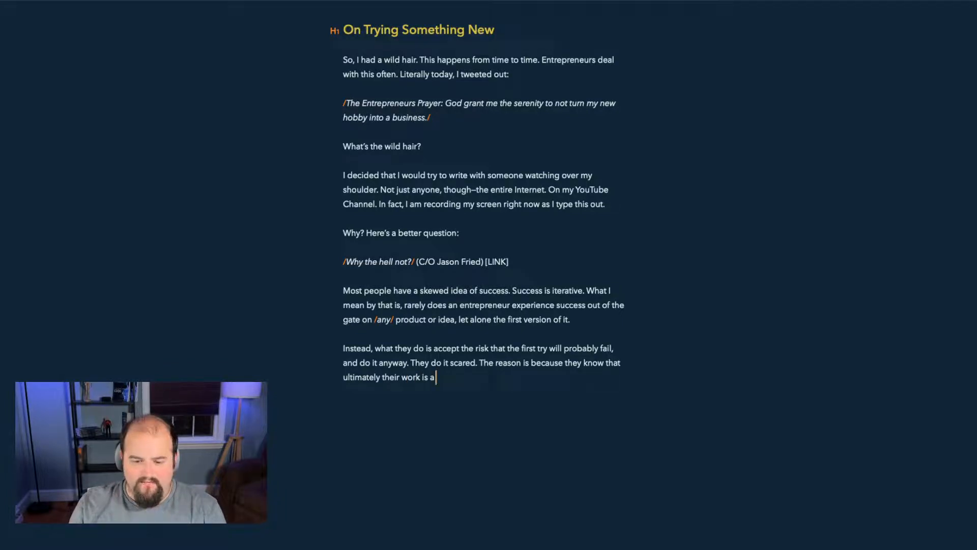
Step: Delete the unfinished sentence back to the words "The reason"
key("BackSpace")
key("BackSpace")
key("BackSpace")
key("BackSpace")
key("BackSpace")
key("BackSpace")
key("BackSpace")
key("BackSpace")
key("BackSpace")
key("BackSpace")
key("BackSpace")
key("BackSpace")
key("BackSpace")
key("BackSpace")
key("BackSpace")
key("BackSpace")
key("BackSpace")
key("BackSpace")
key("BackSpace")
key("BackSpace")
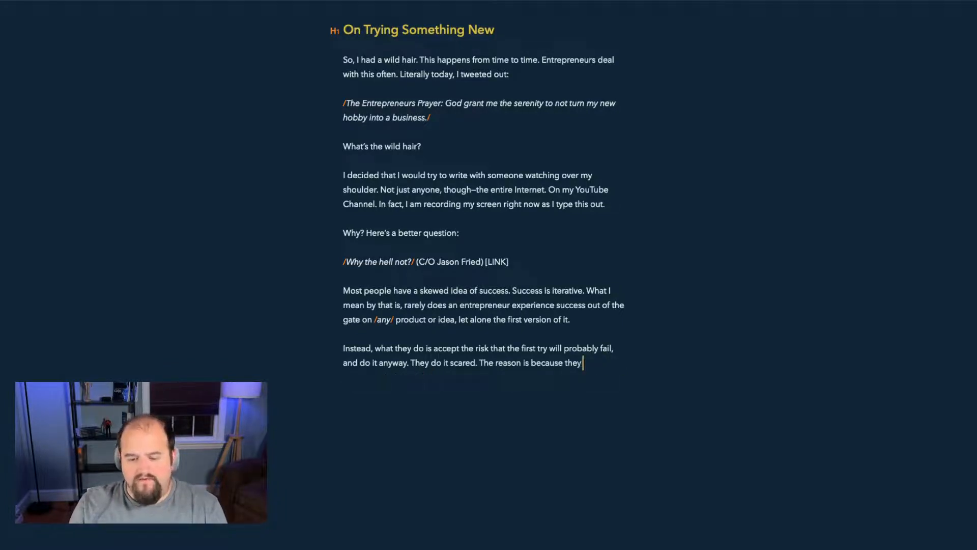
key("BackSpace")
key("BackSpace")
key("BackSpace")
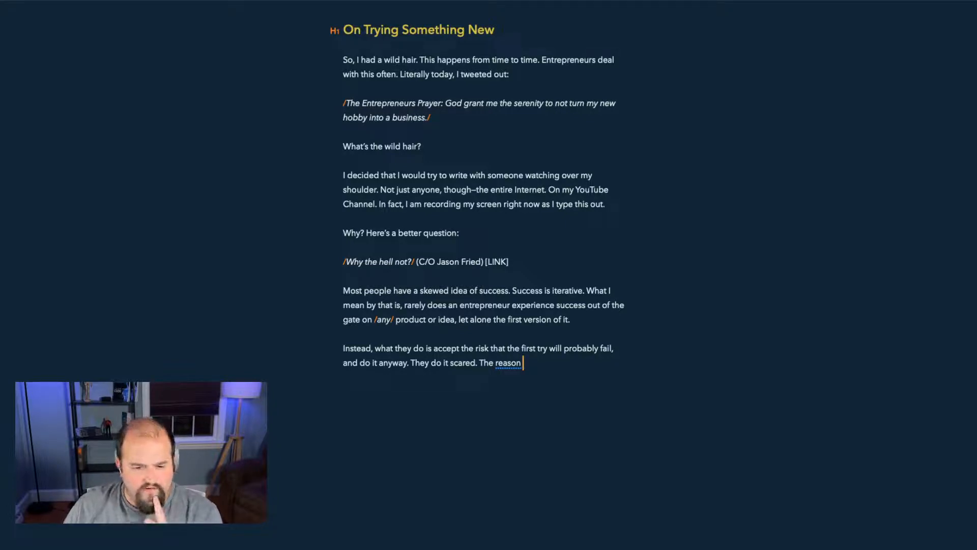
Step: Join the paragraph starting with "Instead" onto the end of the paragraph before it
left_click_drag(344, 233, 560, 262)
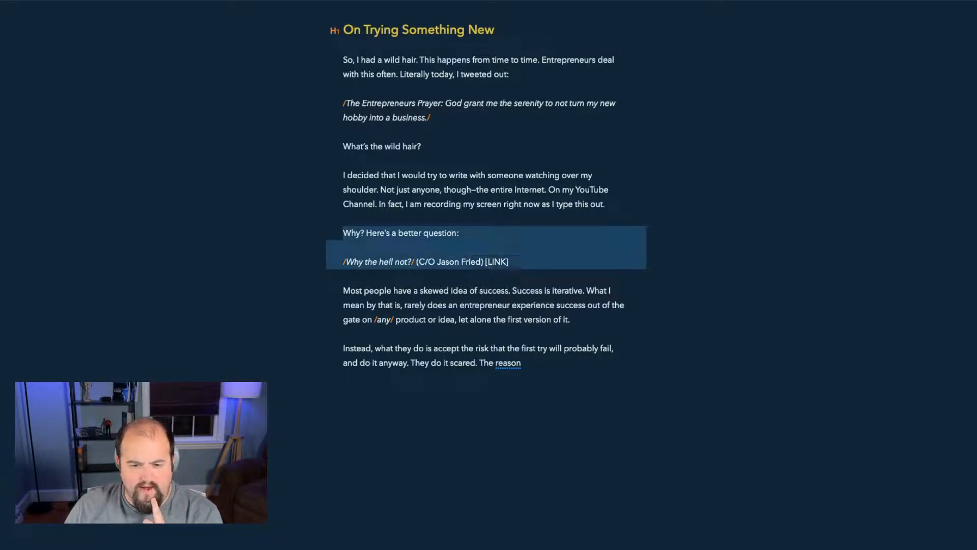
left_click(343, 276)
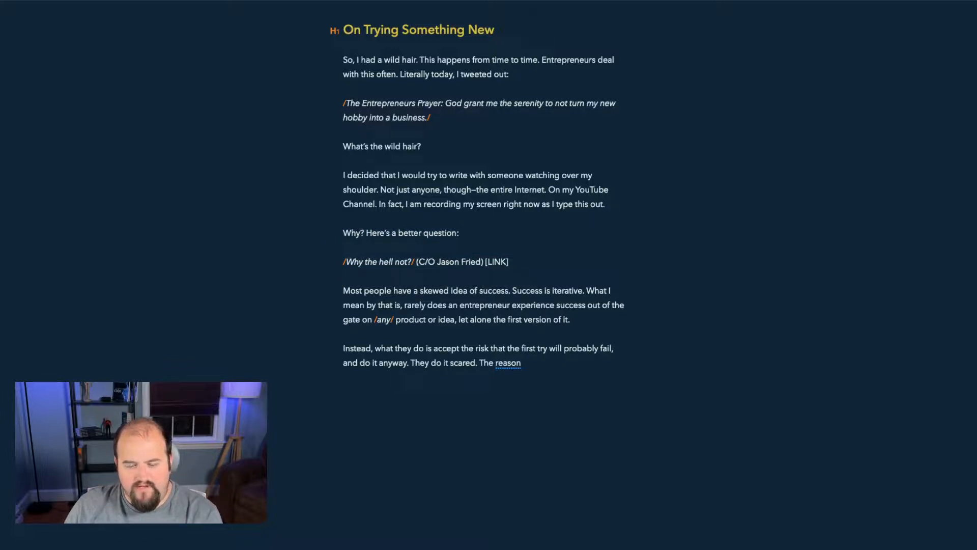
left_click(343, 348)
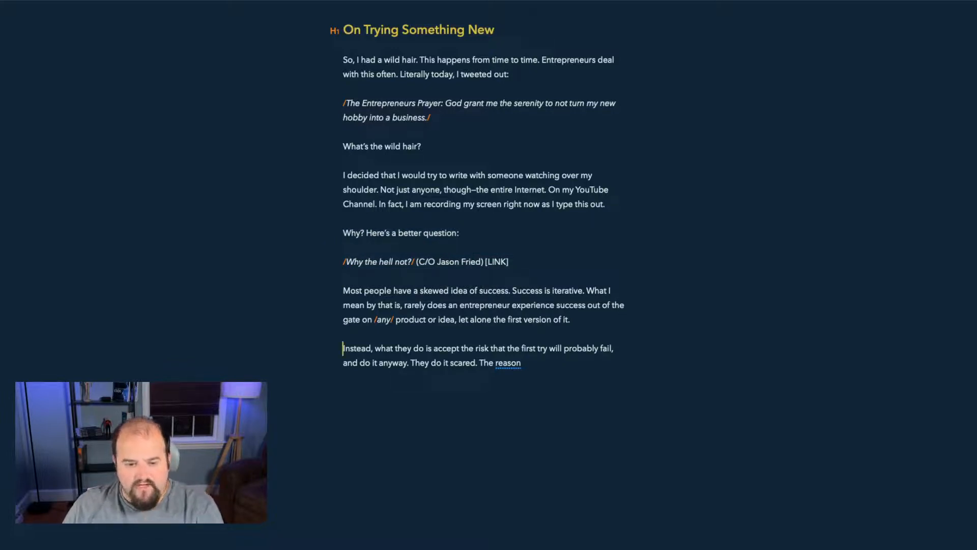
key("BackSpace")
key("BackSpace")
key("BackSpace")
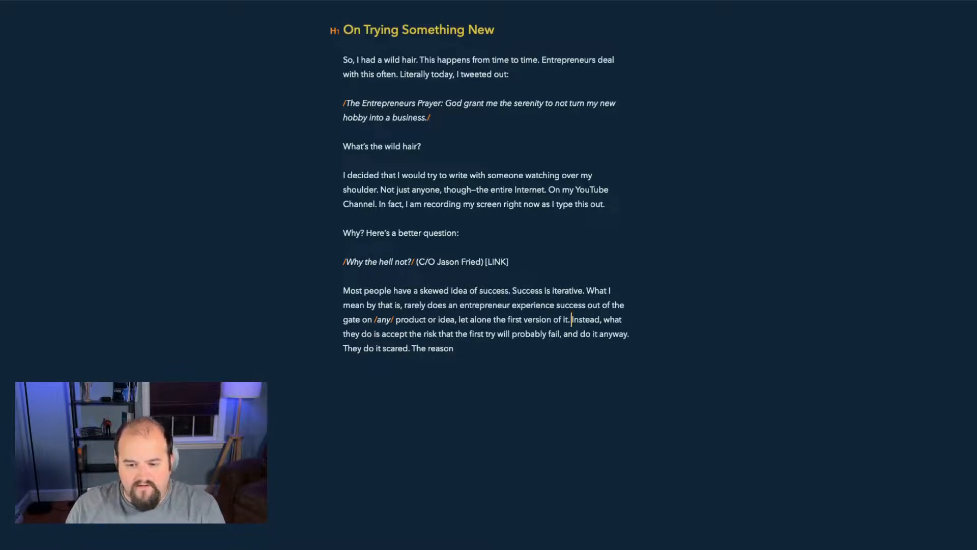
Step: Delete the trailing words "They do it scared. The reason" and begin a new paragraph after a blank line
key("Down")
key("Down")
key("super+shift+Left")
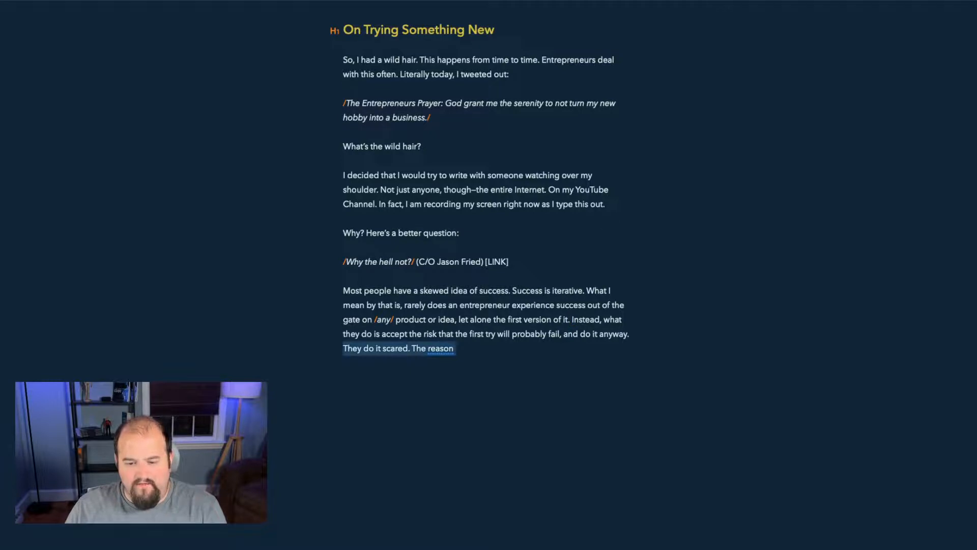
key("BackSpace")
key("BackSpace")
key("Return")
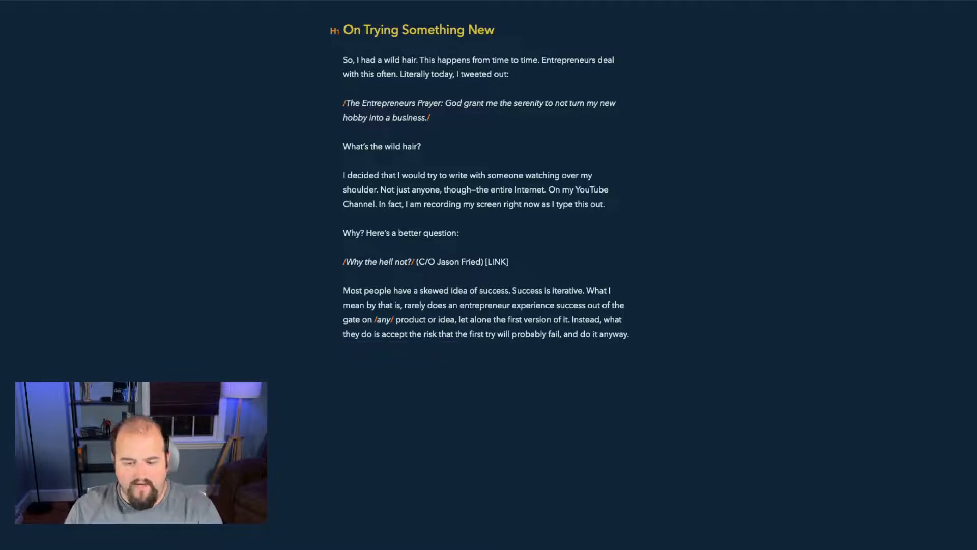
Step: Open the new paragraph with the sentence "The next version will be better!"
type("The reas")
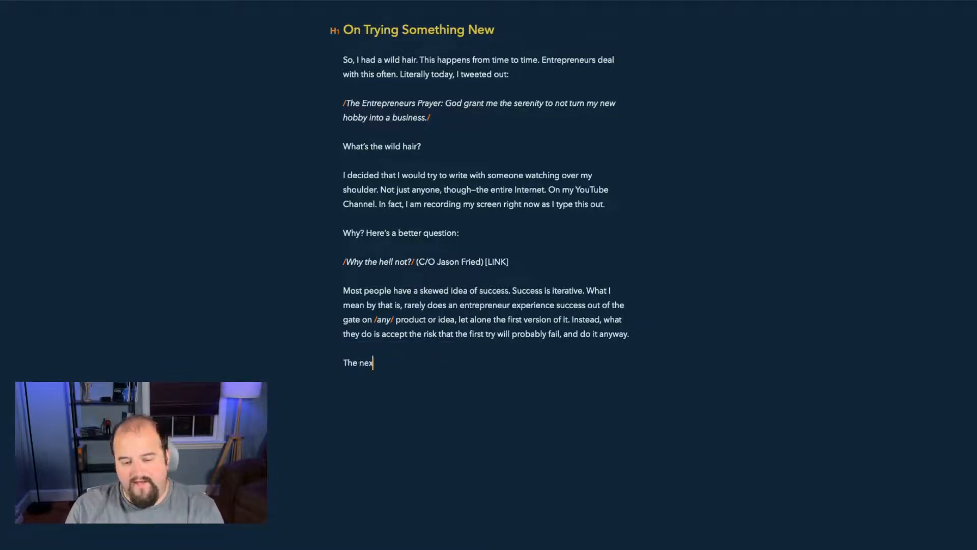
key("BackSpace")
key("BackSpace")
key("BackSpace")
key("BackSpace")
key("BackSpace")
key("BackSpace")
key("BackSpace")
key("BackSpace")
type("The ne")
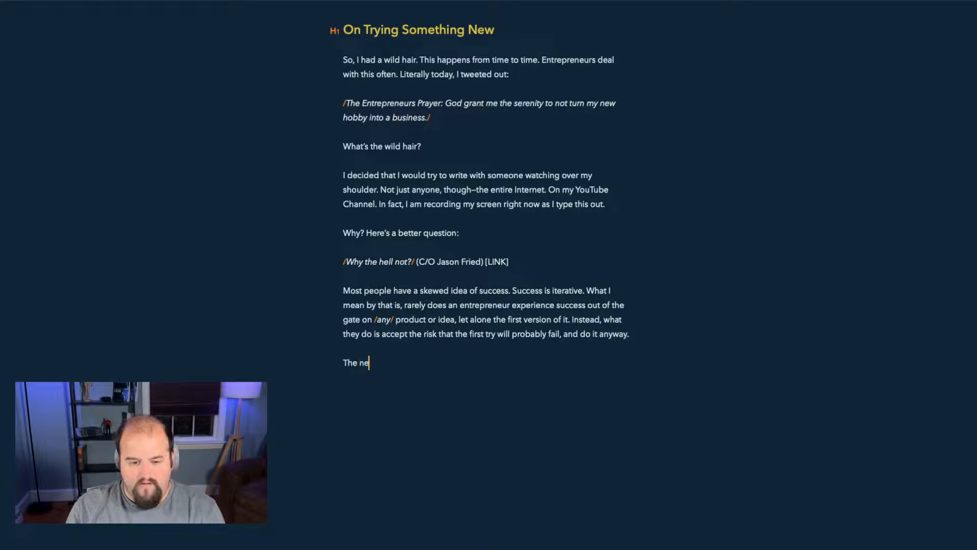
type("xt version will be bet")
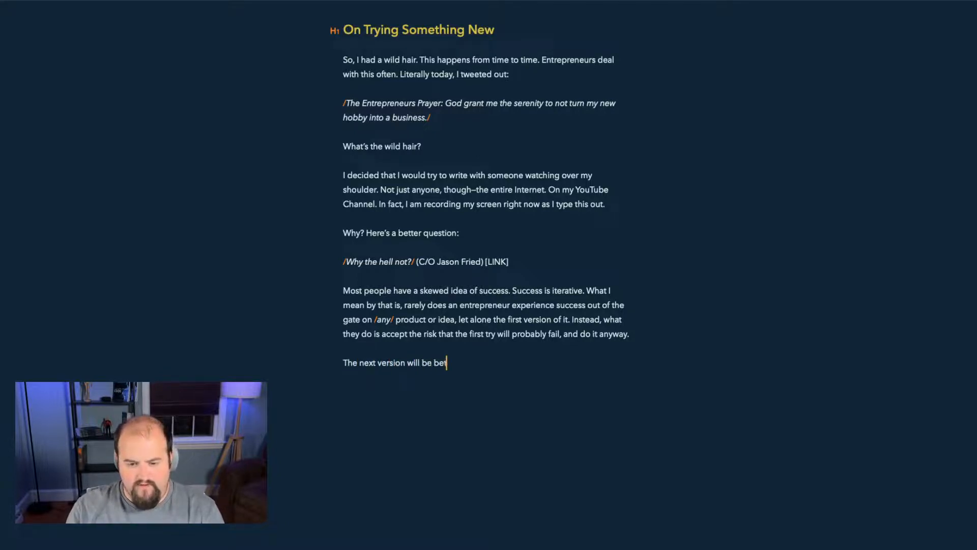
type("ter!")
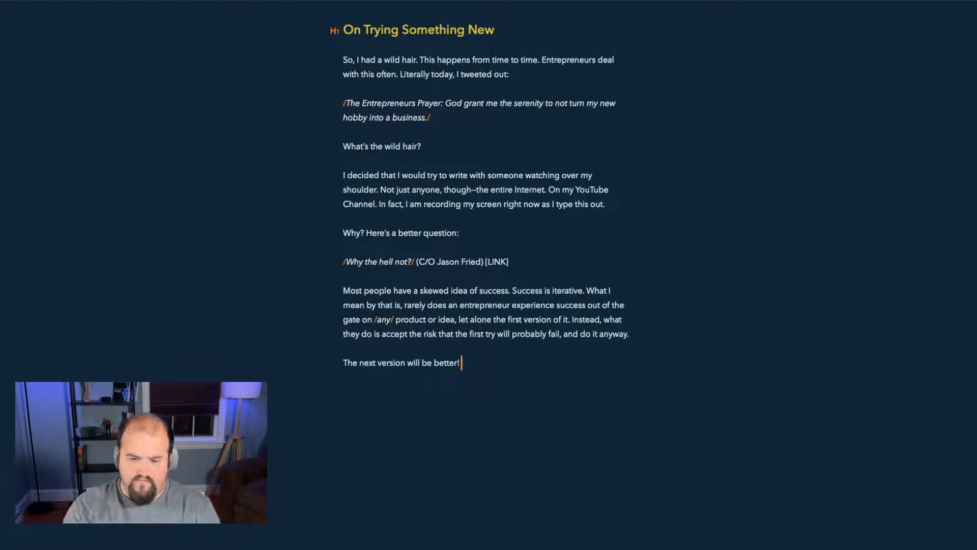
Step: Add the question "Do you have any idea how many different /types/ of content I have tried on my YouTube channel?"
type(" Do you have any ")
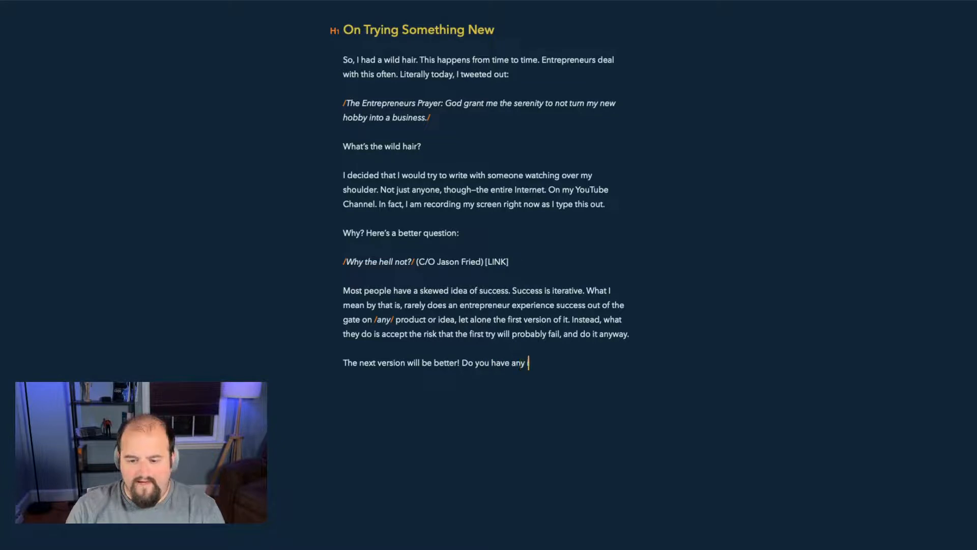
type("idea how many differe")
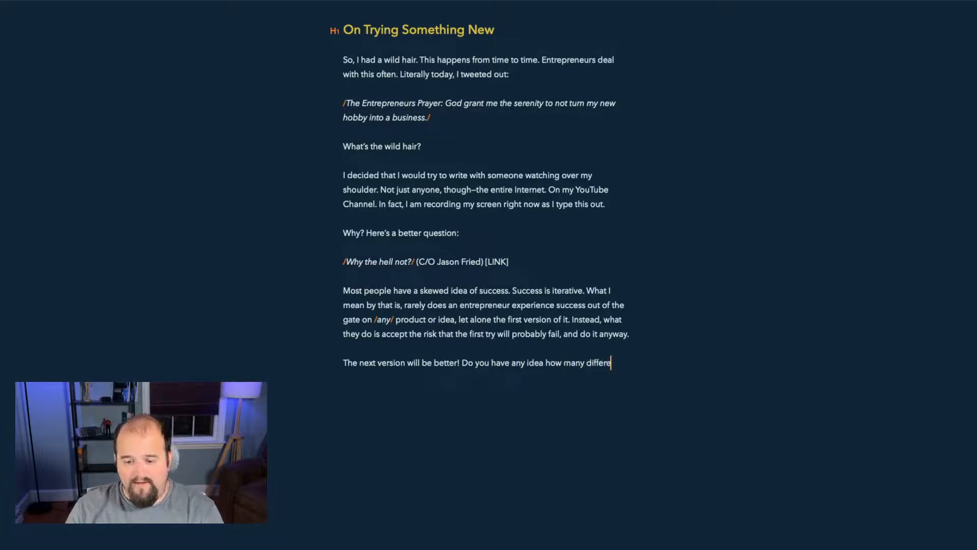
type("nt /types/")
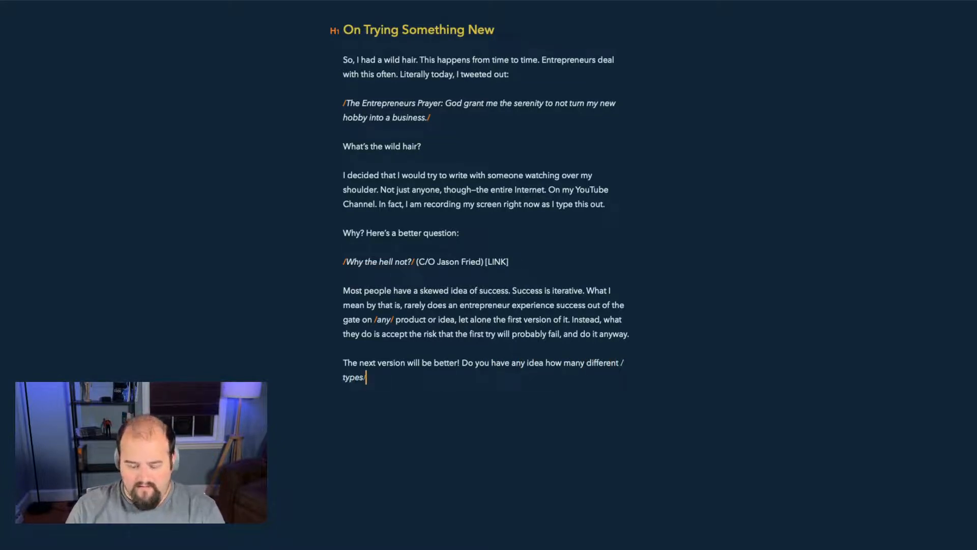
type(" of content I have trie")
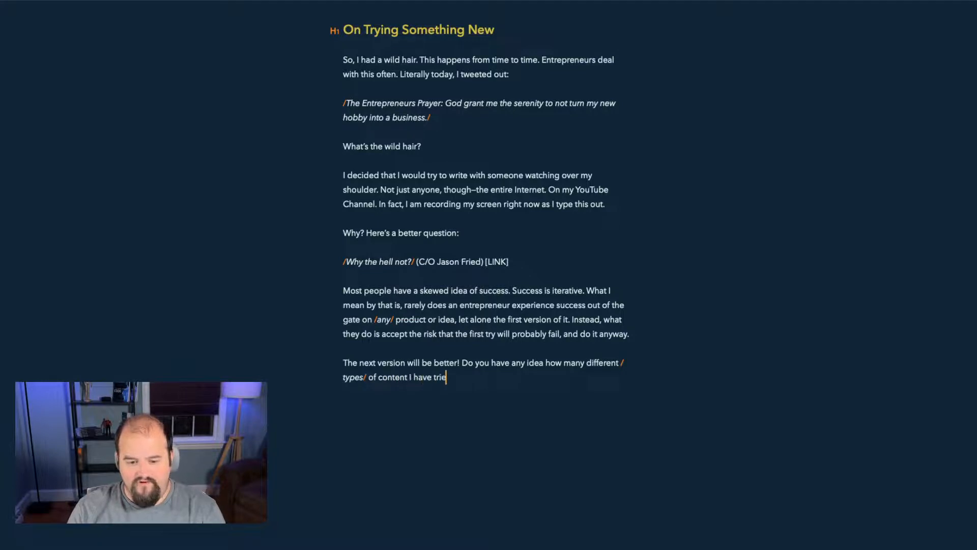
type("d on my Tyou")
key("BackSpace")
key("BackSpace")
key("BackSpace")
key("BackSpace")
key("BackSpace")
type("YouTube channel?")
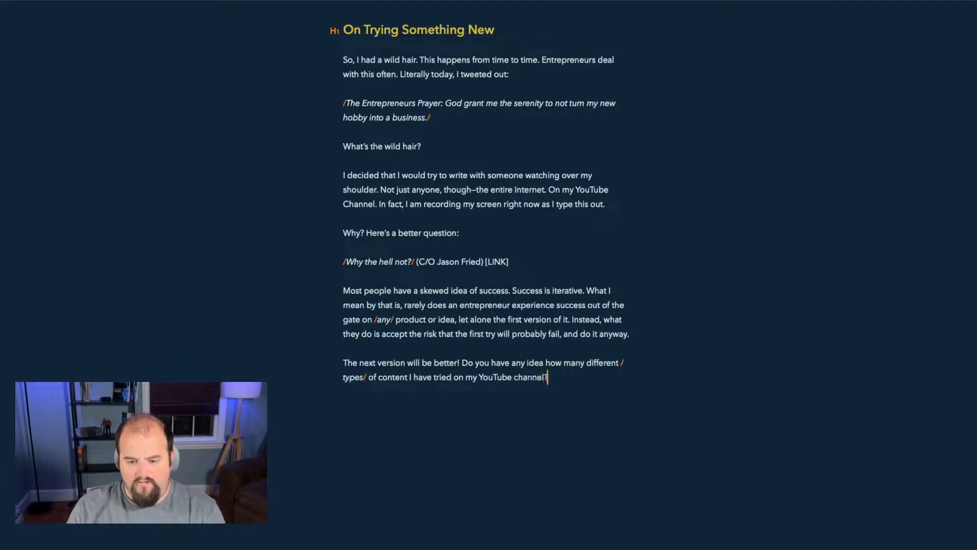
Step: Continue the paragraph with "For that matter, across multiple YouTube channels?"
type(" For that matter, ac")
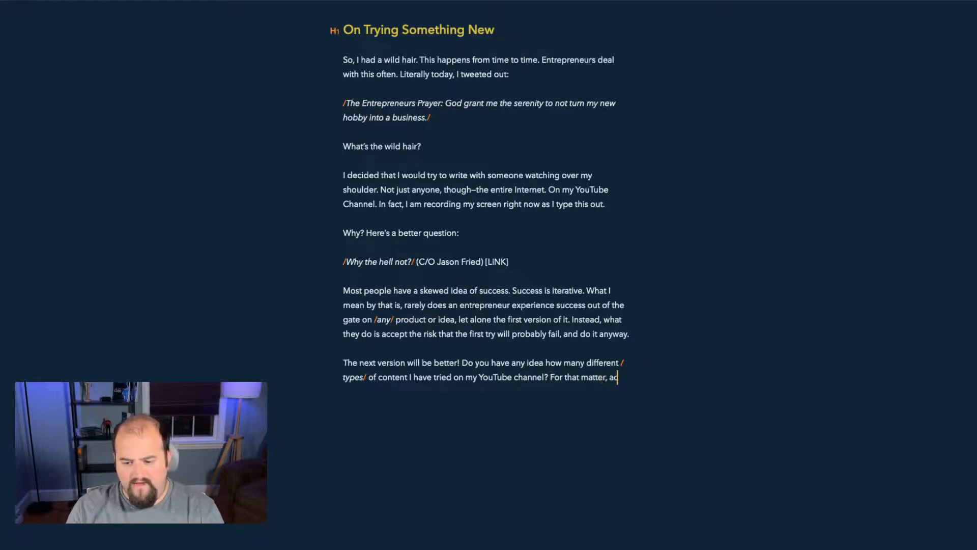
type("ross multiple You")
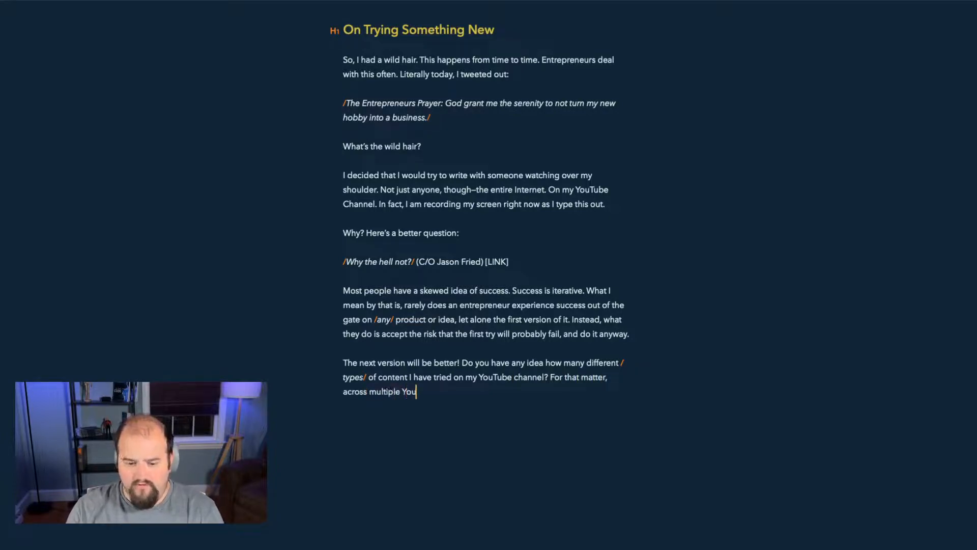
type("Tube channels?")
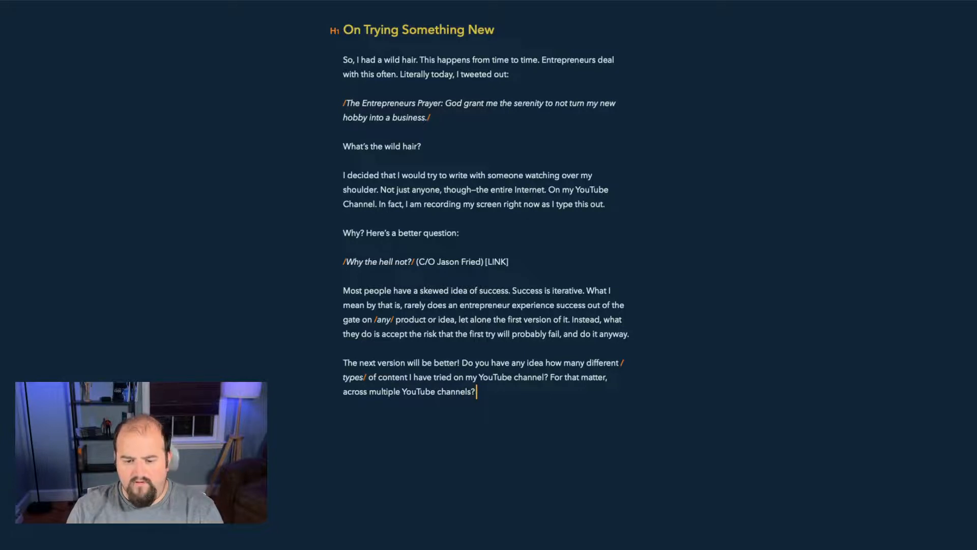
Step: End the paragraph with "Have I found some things that work? Sure!" and begin a new one after a blank line
type(" Have")
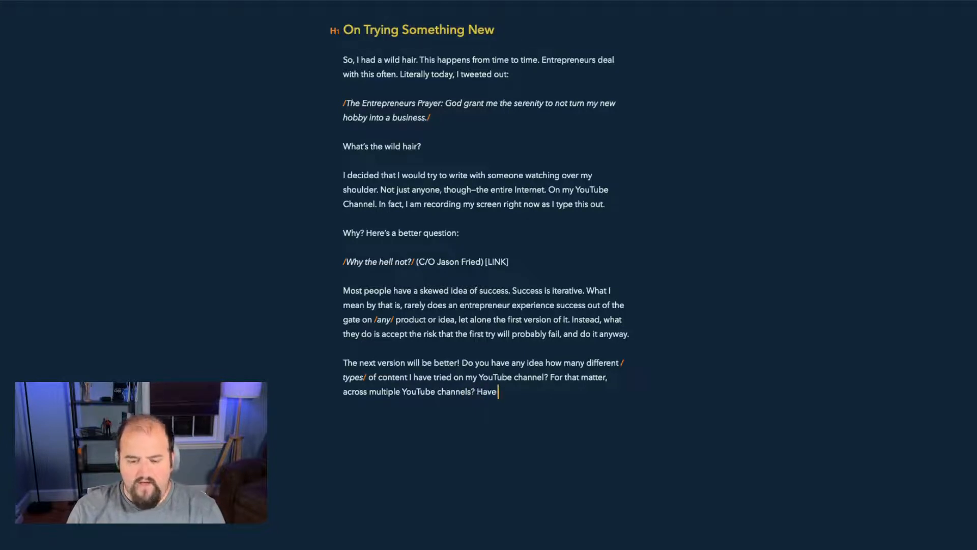
type(" I found some")
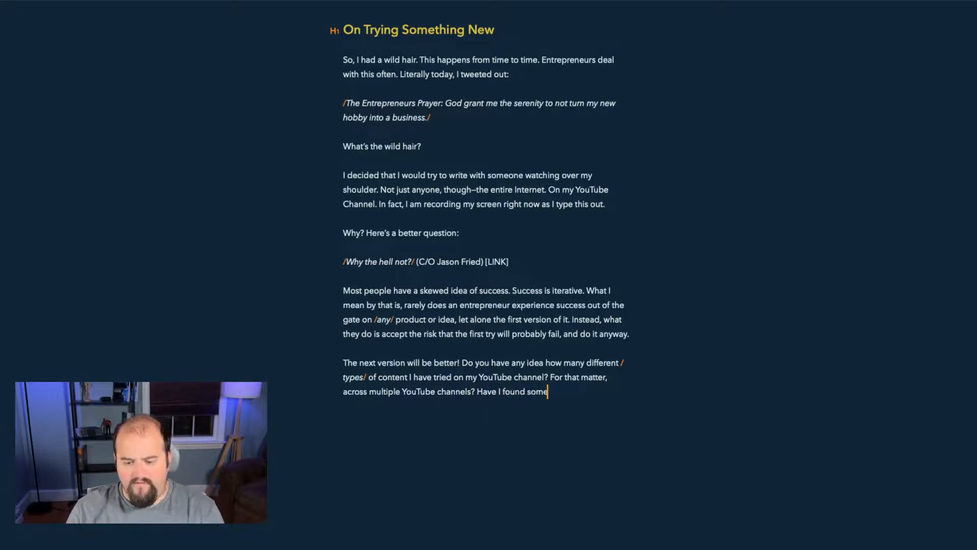
type(" things that work? Sure!")
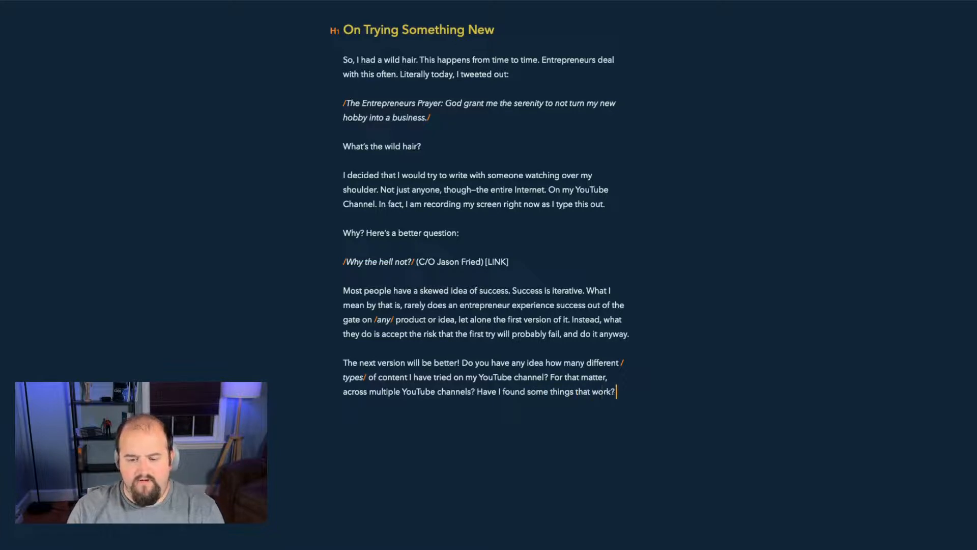
key("Return")
key("Return")
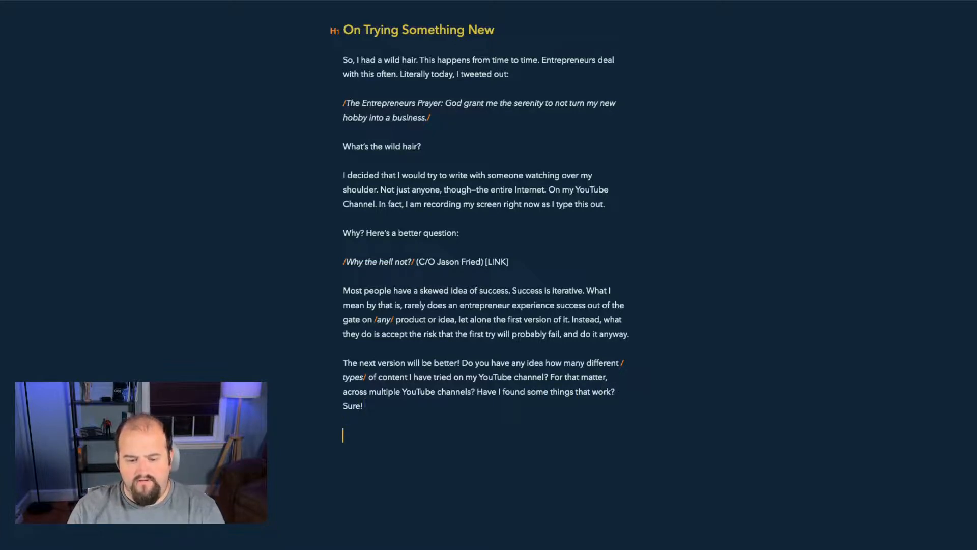
Step: Write the standalone italic line "/But that doesn't mean I am going to stop innovating./" and begin a new paragraph after a blank line
type("/But that doe")
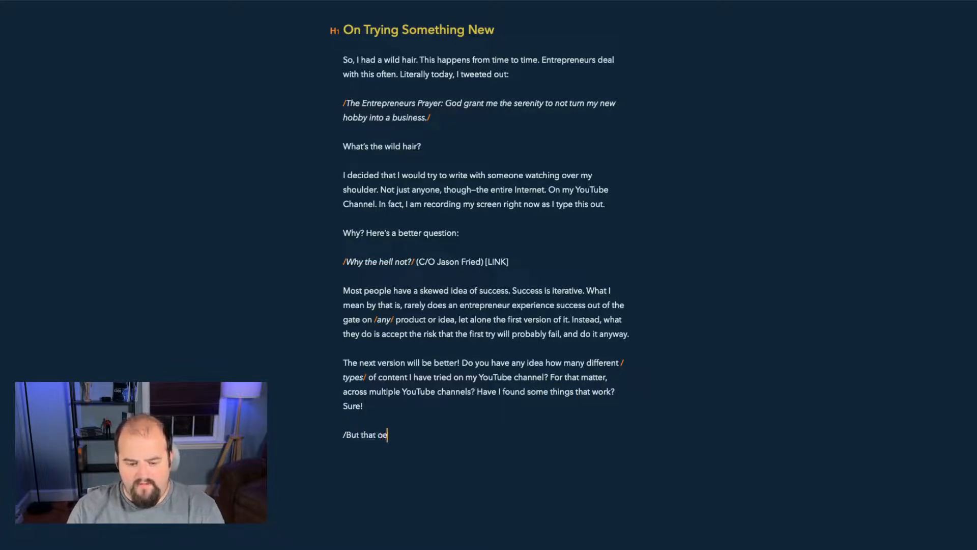
type("sn't mean I am goi")
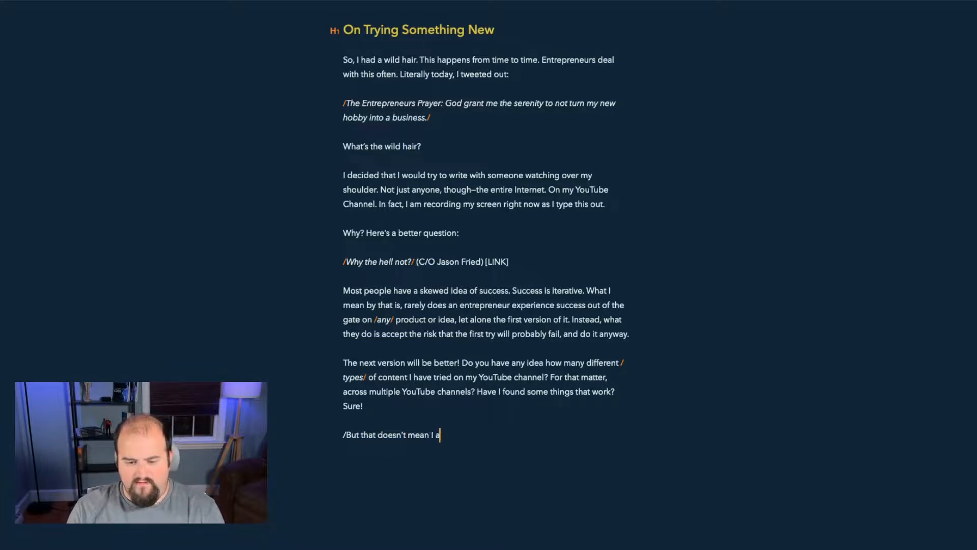
type("ng too stop")
key("alt+BackSpace")
key("alt+BackSpace")
type("s")
key("BackSpace")
type("to stop inn")
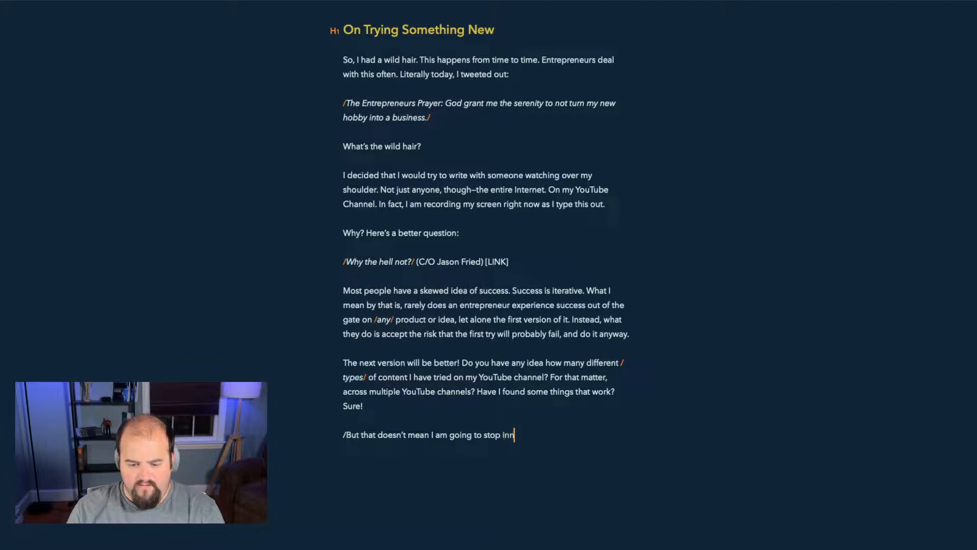
type("ovating./")
key("Return")
key("Return")
Step: Open the new paragraph with "Frankly, I have no idea if anyone will ever watch the video I am recording right now."
type("Frankly, I h")
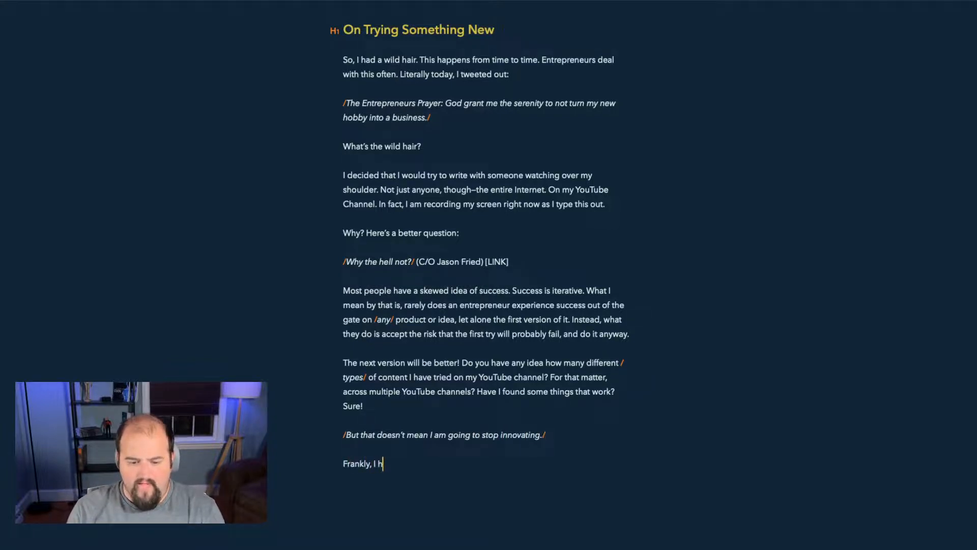
type("ave no idea")
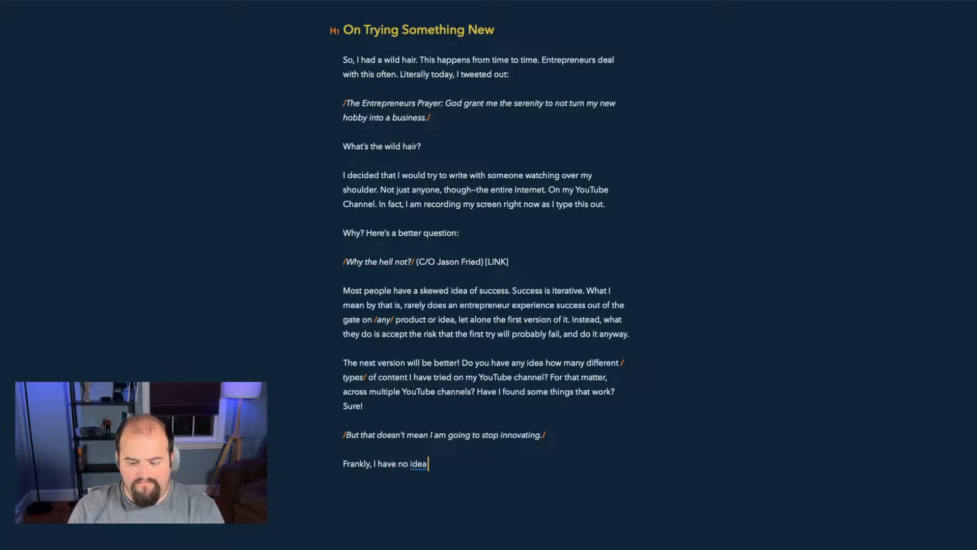
type(" if anyone ")
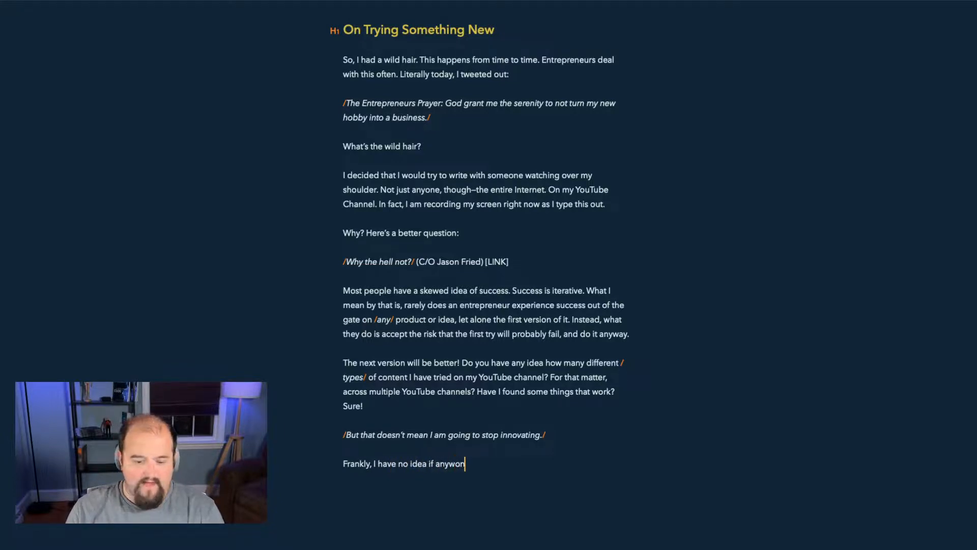
type("will e")
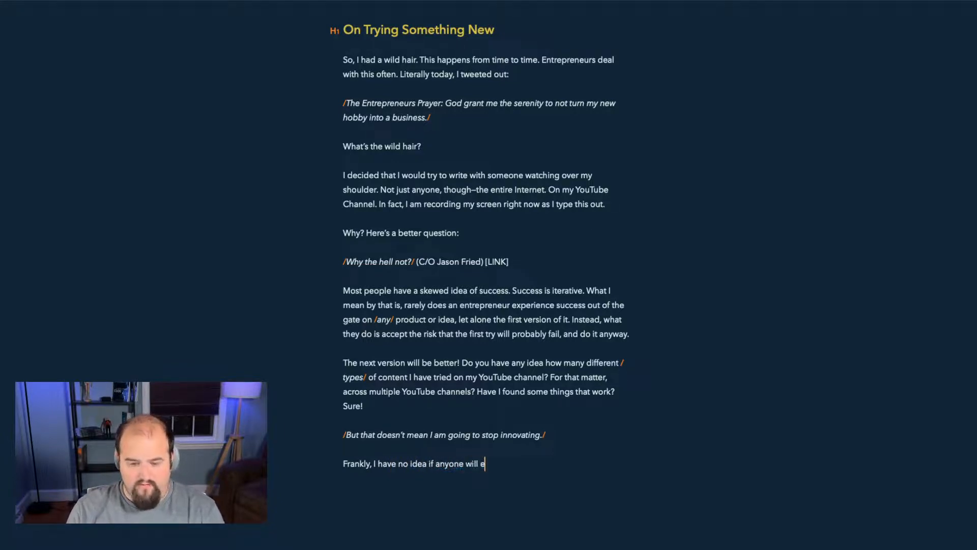
type("ver watch the")
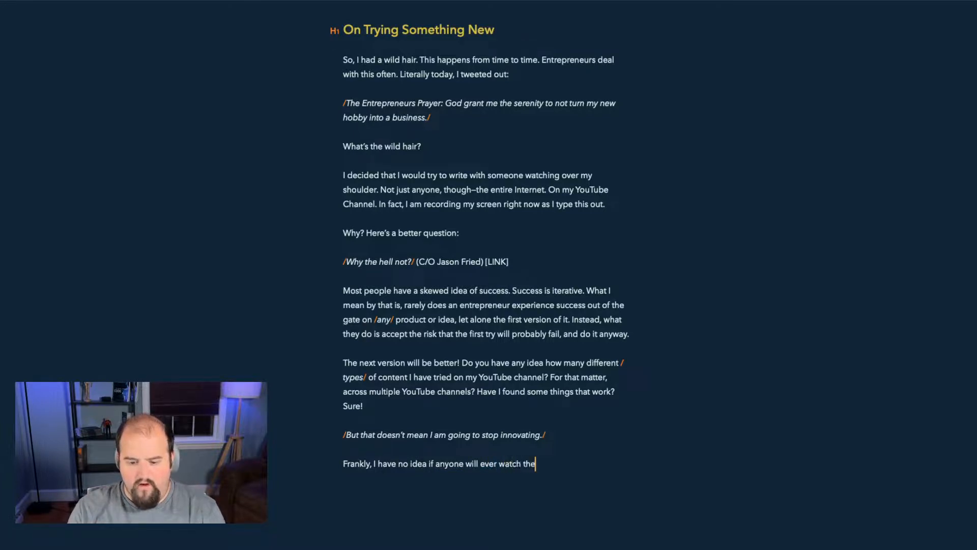
type(" video I am recording my")
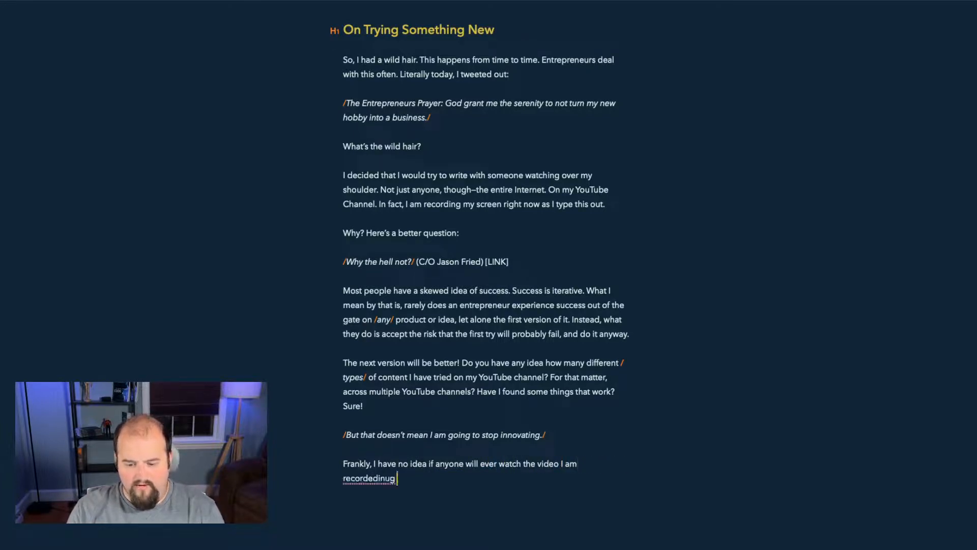
key("alt+BackSpace")
key("alt+BackSpace")
type("recording")
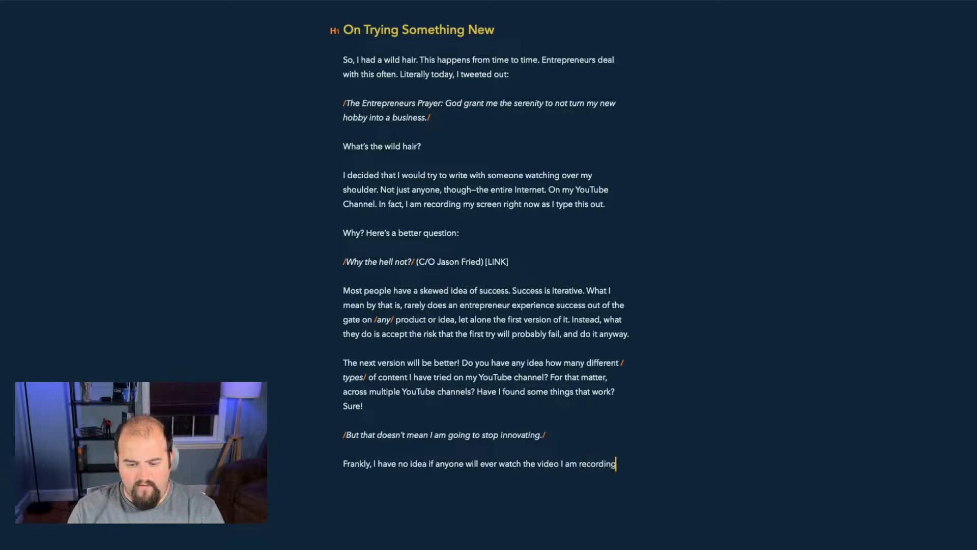
type(" right now. The ")
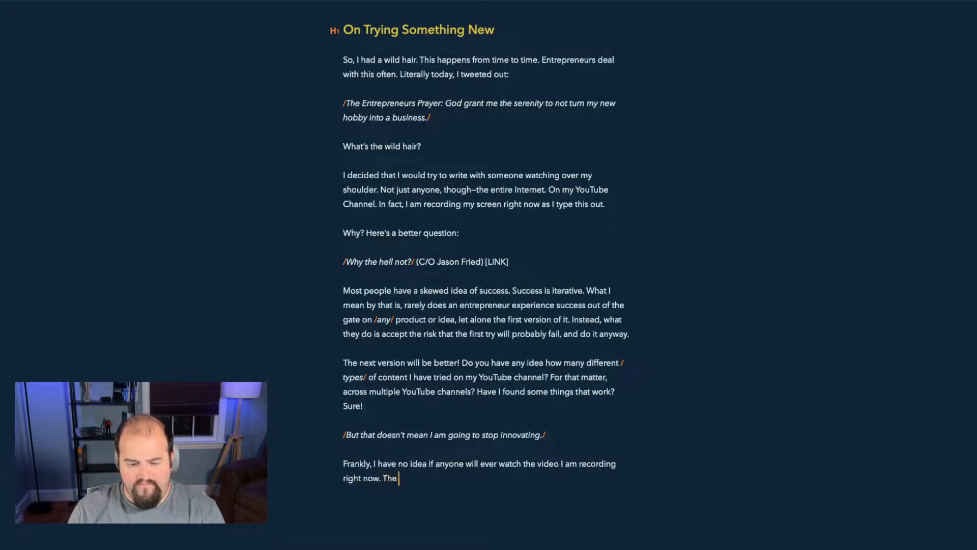
Step: Continue the paragraph with "The post is about to be published. That will be out on the Internet forever."
type("post is about to be publ")
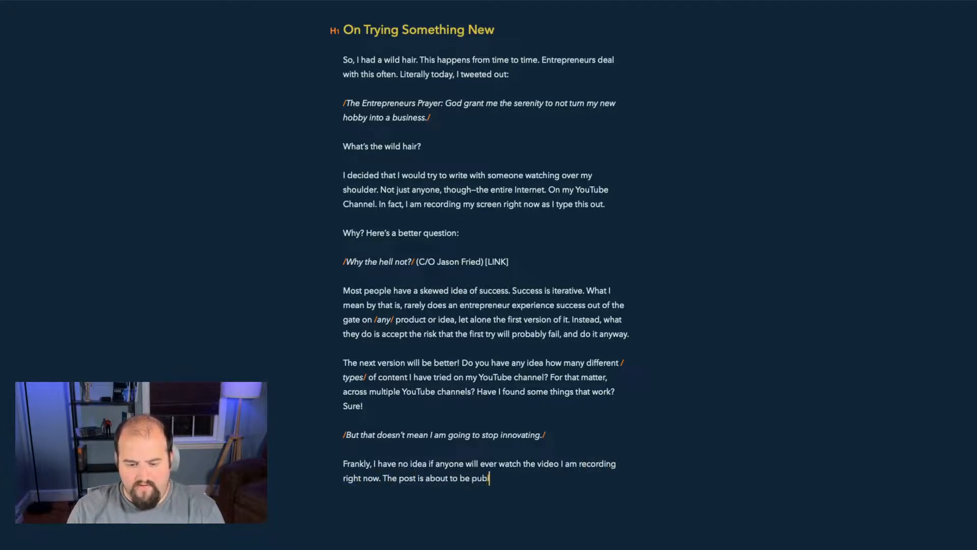
type("ished. That will be out there")
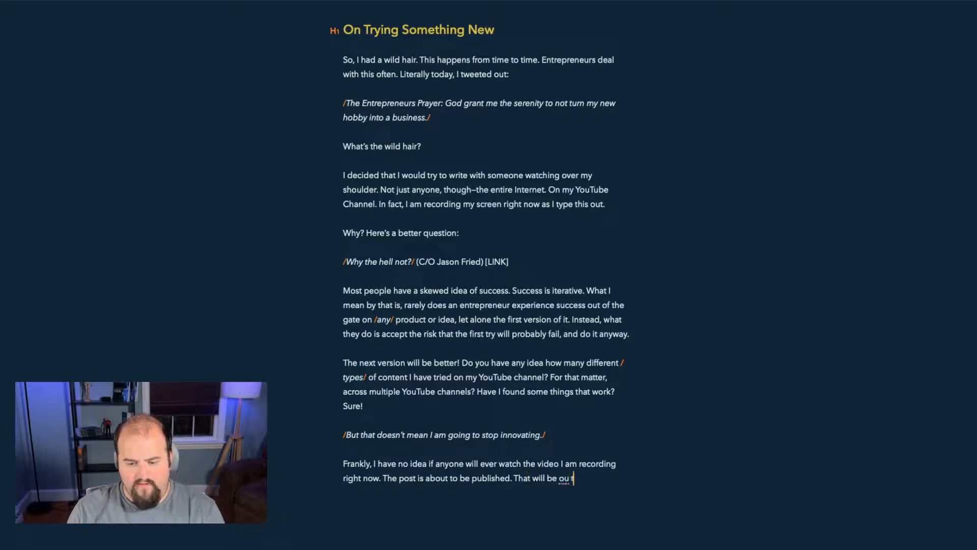
key("alt+BackSpace")
type("there")
key("BackSpace")
key("BackSpace")
key("BackSpace")
key("BackSpace")
key("BackSpace")
type("win t")
key("BackSpace")
key("BackSpace")
key("BackSpace")
key("BackSpace")
key("BackSpace")
key("BackSpace")
type("in the wild")
key("BackSpace")
key("BackSpace")
key("BackSpace")
key("BackSpace")
key("BackSpace")
key("BackSpace")
key("BackSpace")
key("BackSpace")
key("BackSpace")
key("BackSpace")
key("BackSpace")
type("on the Unternet")
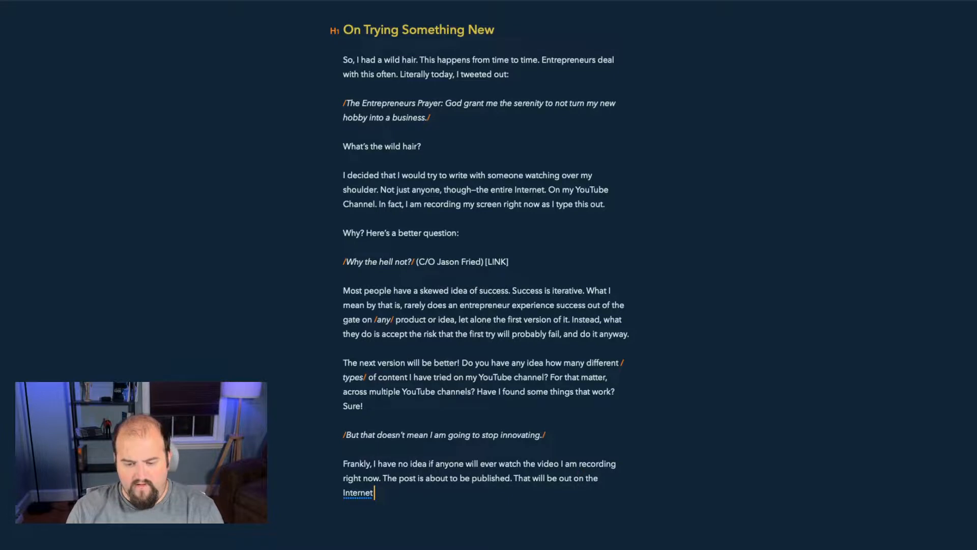
type(" forever.")
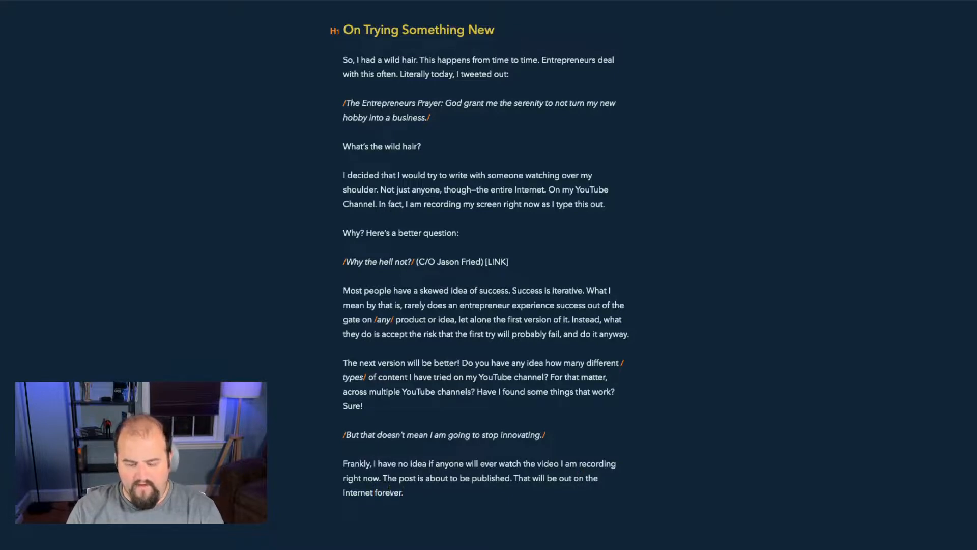
Step: Add the sentence "But it feels a lot more vulnerable to put the video out."
type(" But it")
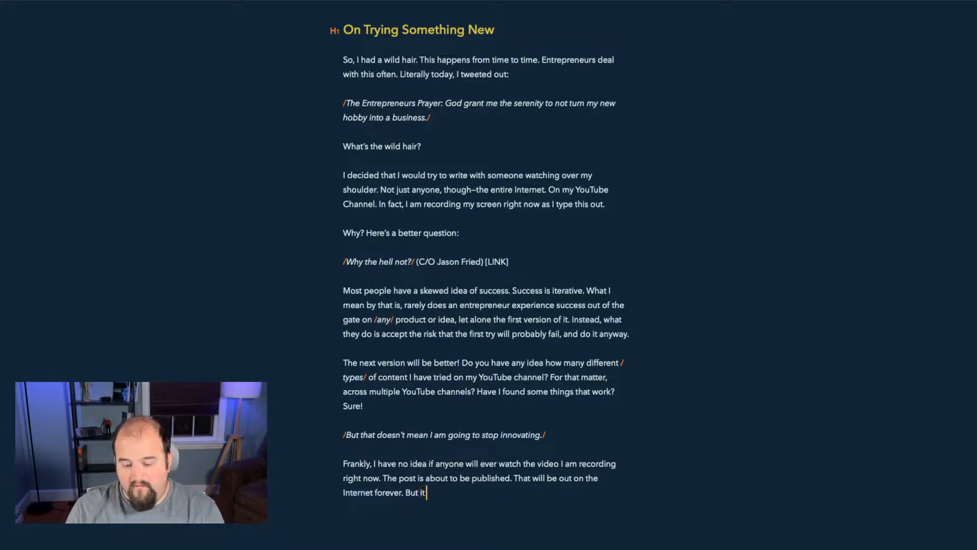
type(" feels a lot more ")
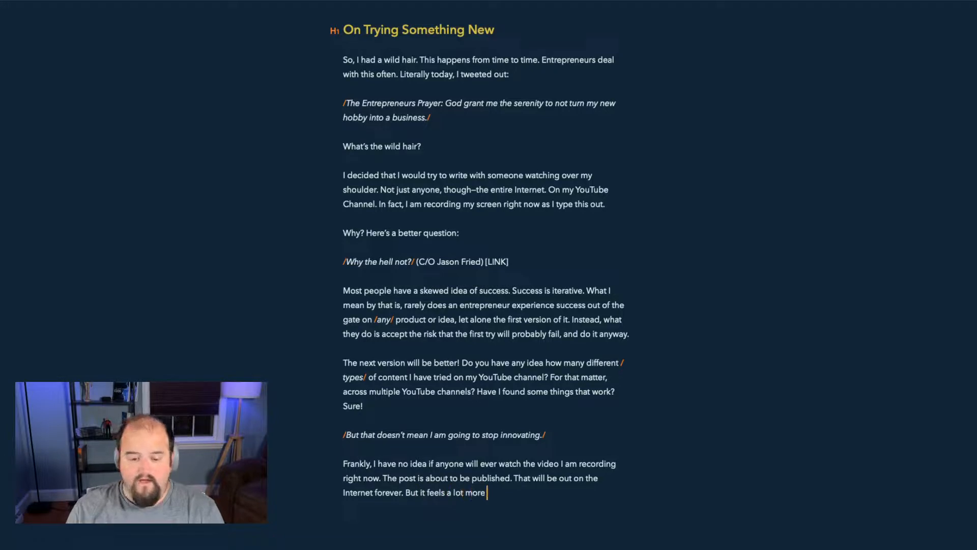
type("vulnerable to say")
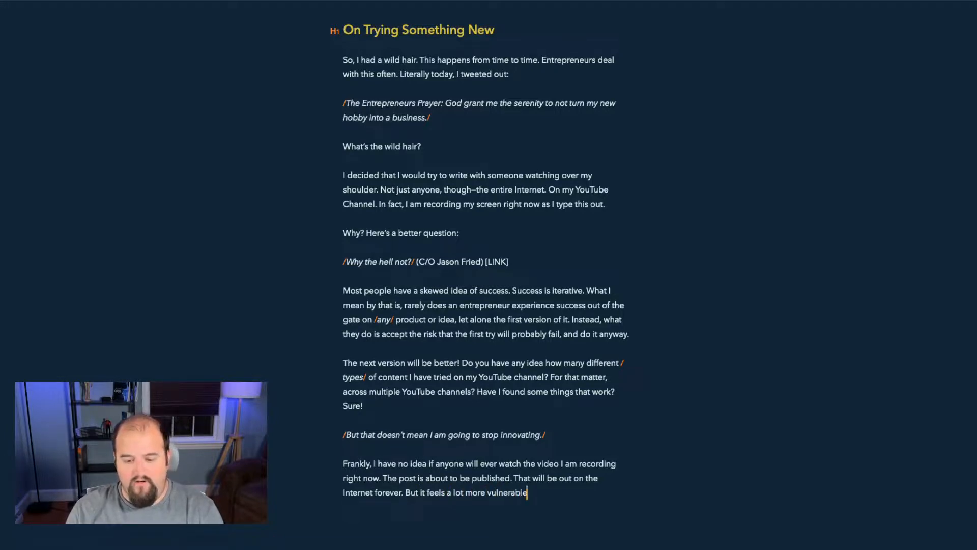
key("BackSpace")
key("BackSpace")
key("BackSpace")
key("BackSpace")
type("post")
key("BackSpace")
key("BackSpace")
key("BackSpace")
type("u")
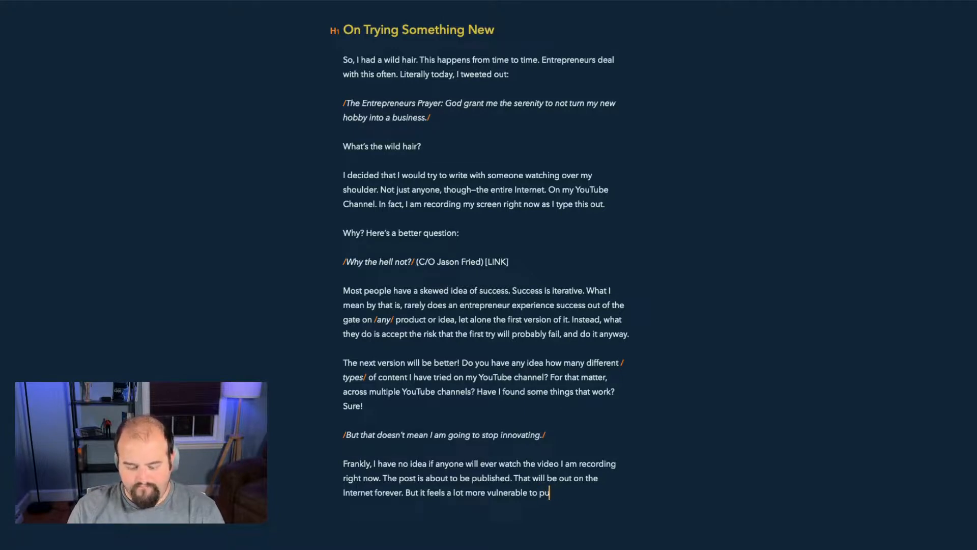
type("t the video out. Bec")
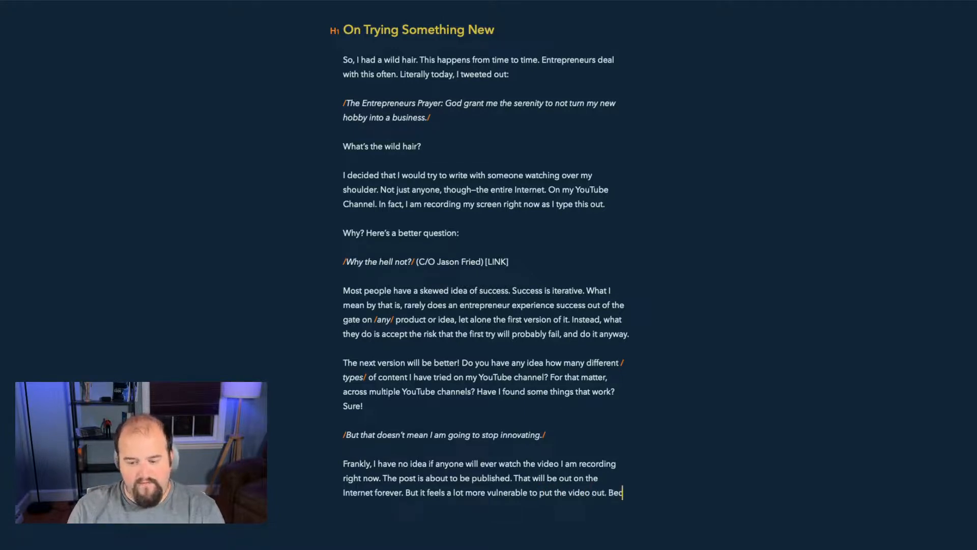
Step: End the paragraph with "Because it's new, it's scary, and I don't know if anyone will like it."
type("ause it's new")
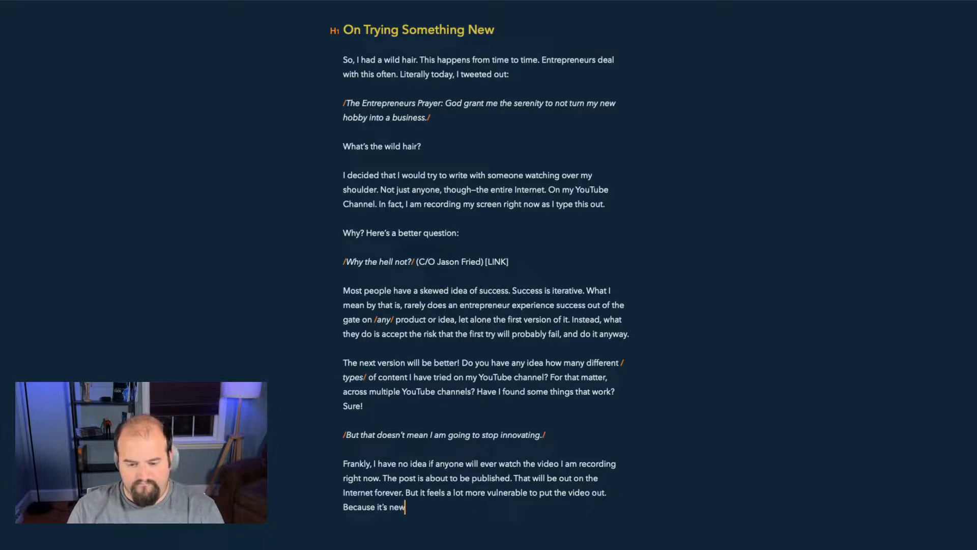
type(", it's scary")
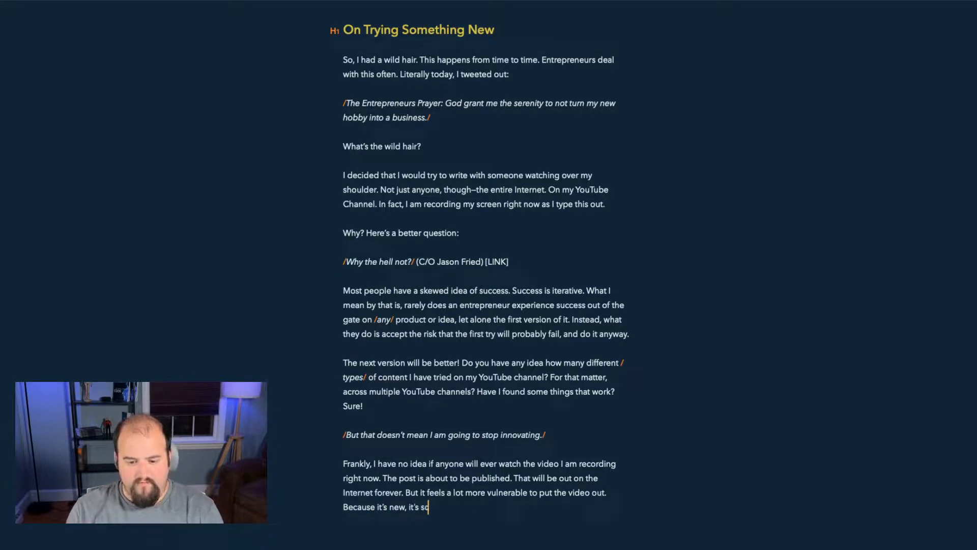
type(", and ")
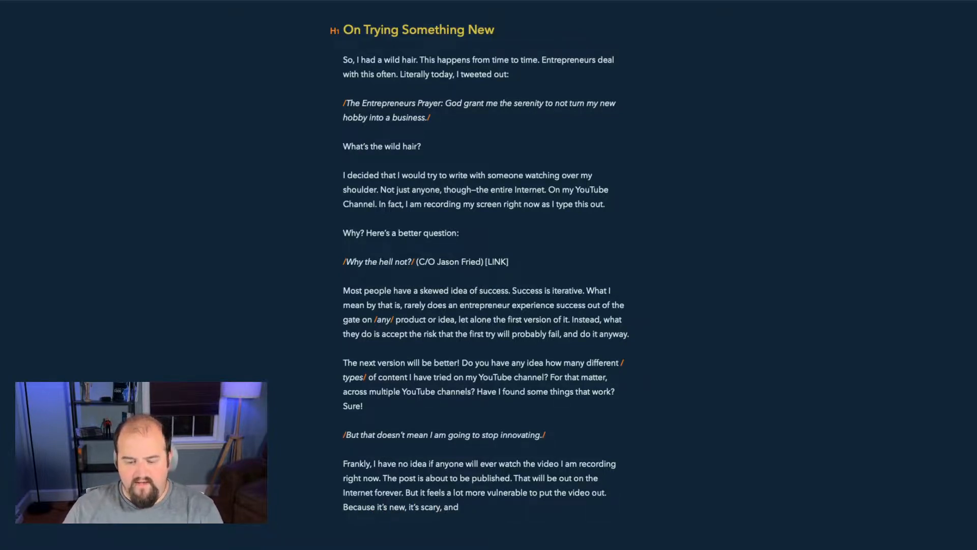
type("IU do")
key("BackSpace")
key("BackSpace")
key("BackSpace")
key("BackSpace")
type("don't know if")
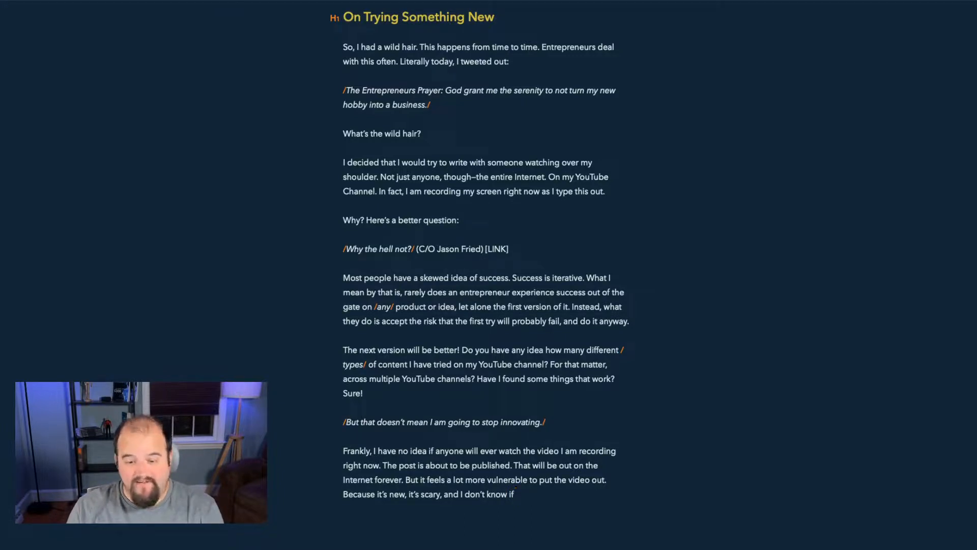
type(" anyone will")
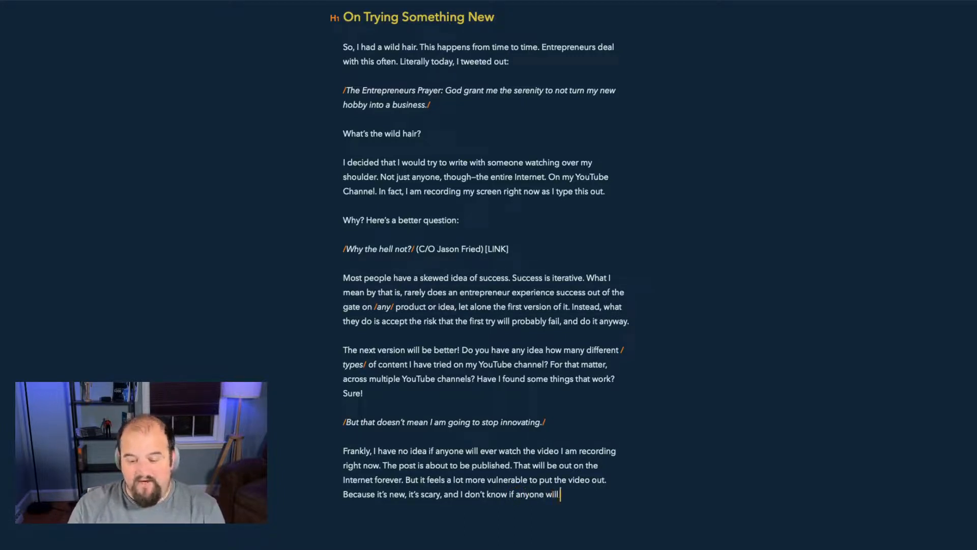
type(" like it.")
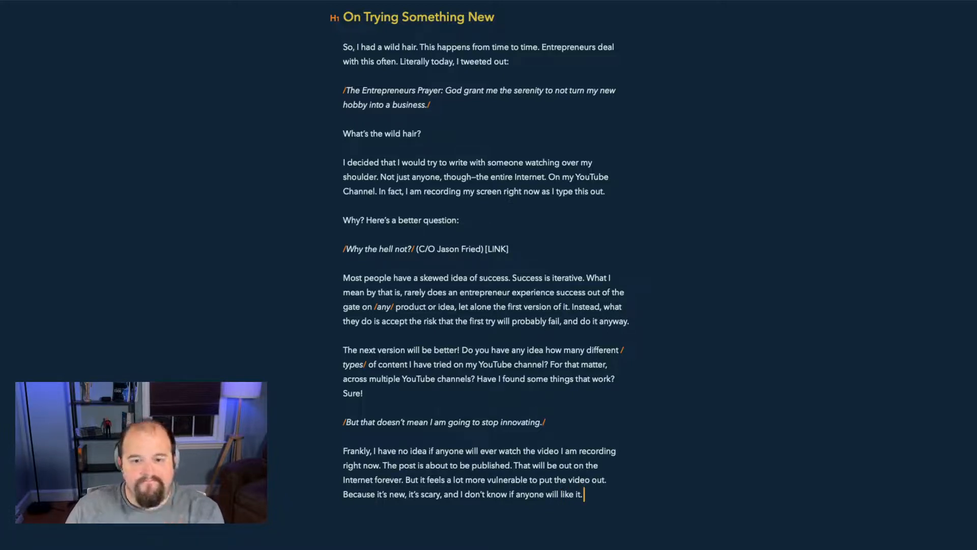
left_click_drag(373, 163, 577, 162)
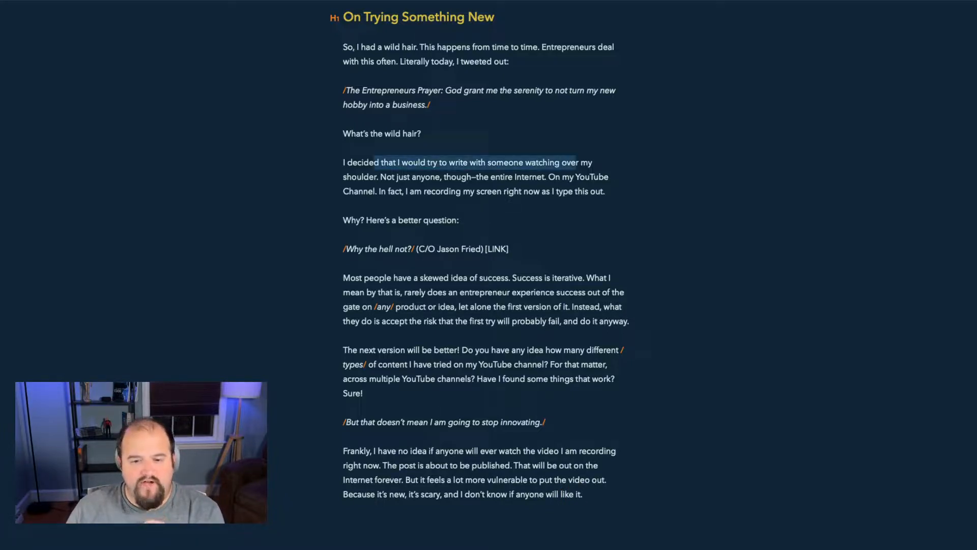
left_click(504, 162)
left_click(502, 177)
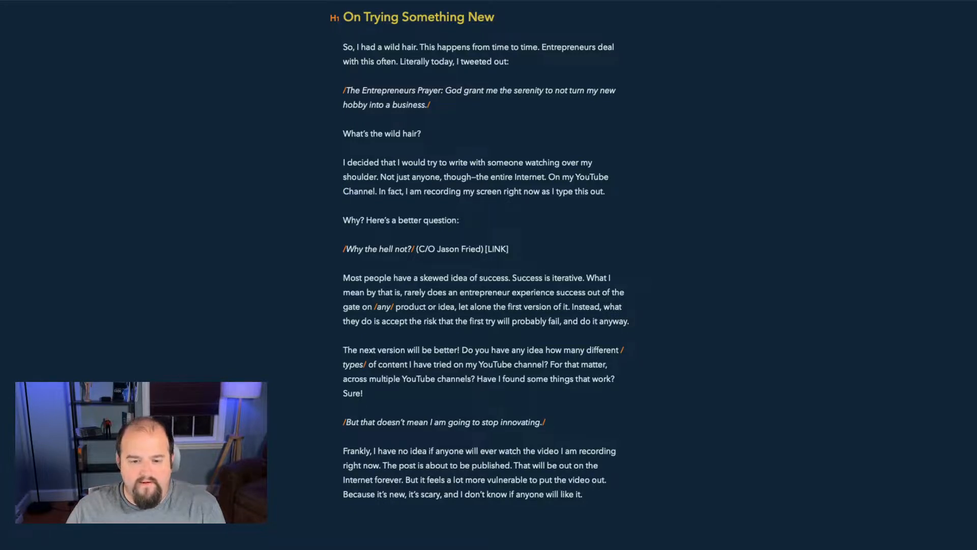
left_click(508, 248)
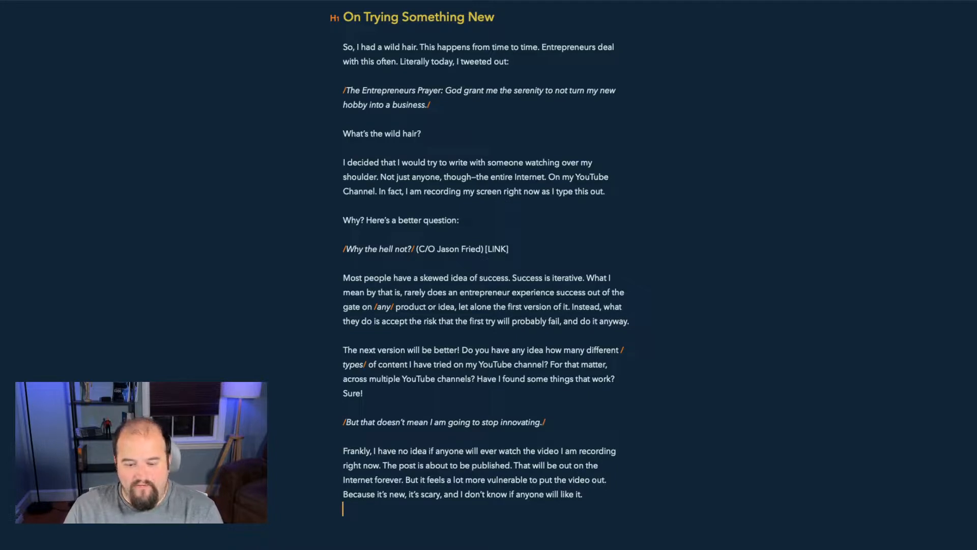
Step: Add the existing tag "#writing/Blog Posts#" on its own line below the last paragraph
key("Return")
type("#")
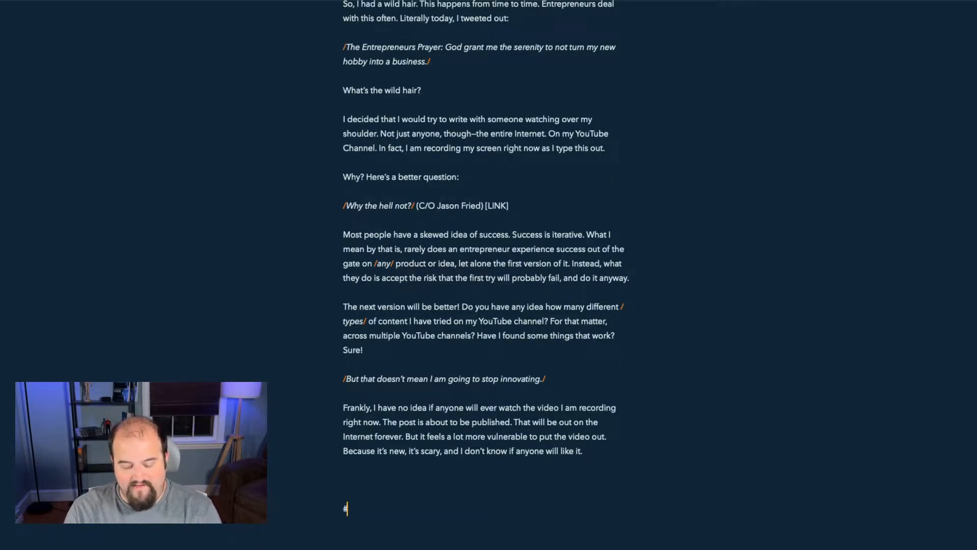
type("writi")
key("Return")
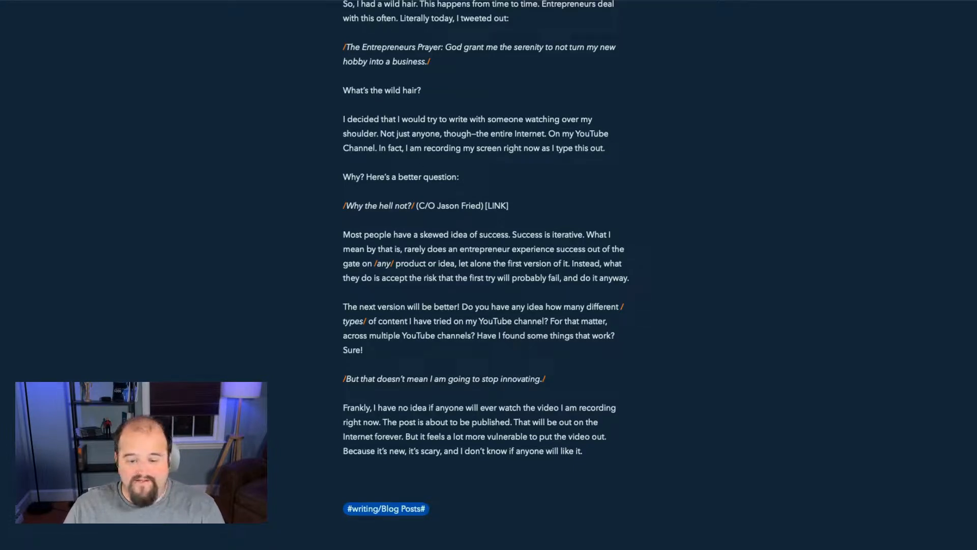
key("Return")
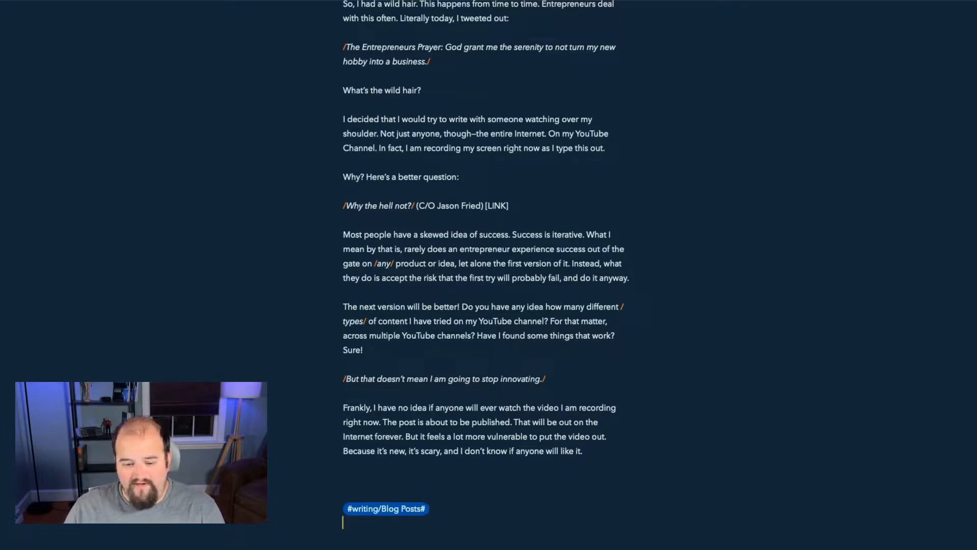
Step: Insert several blank lines between the last paragraph and the tag to leave room for more text
key("Return")
key("Return")
key("Return")
key("Return")
key("Up")
key("Up")
key("Up")
key("Up")
key("Up")
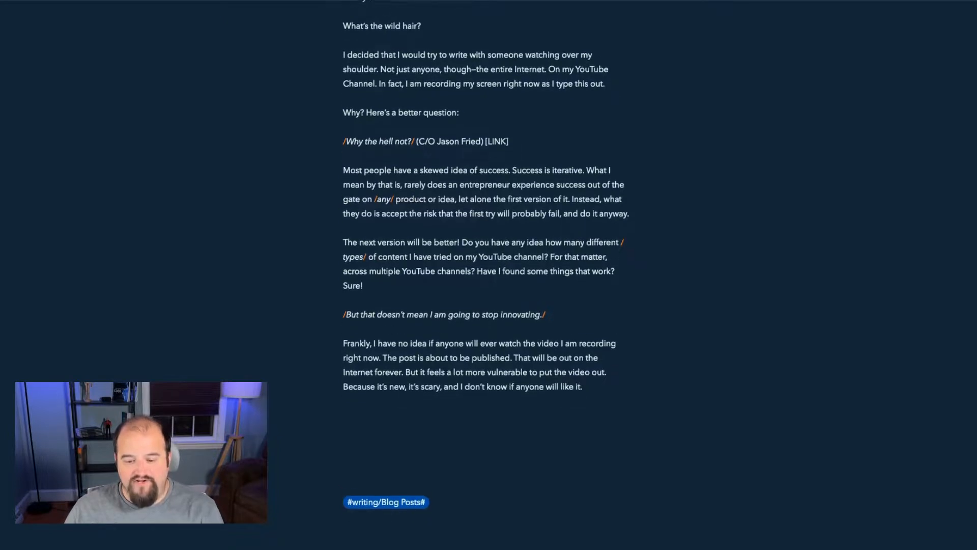
left_click_drag(343, 350, 489, 350)
left_click(491, 365)
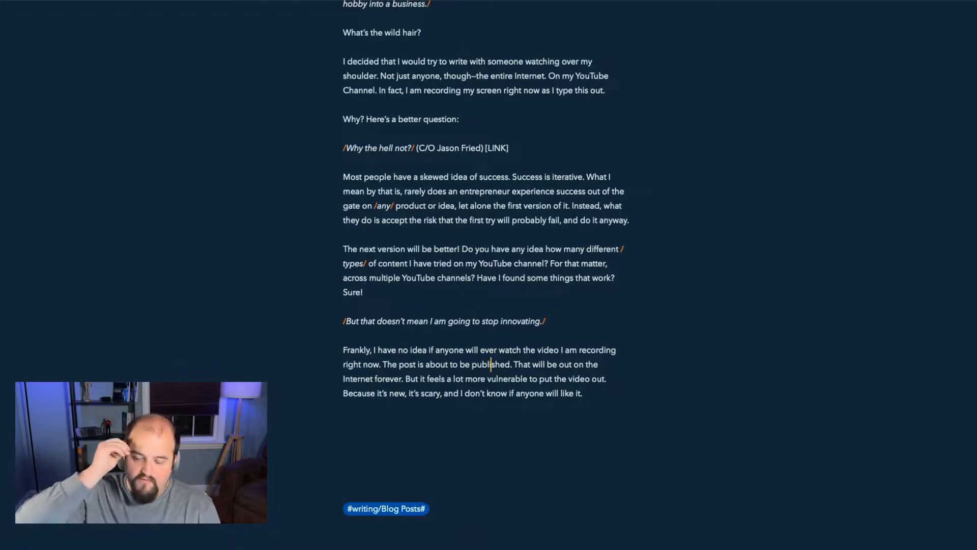
key("Return")
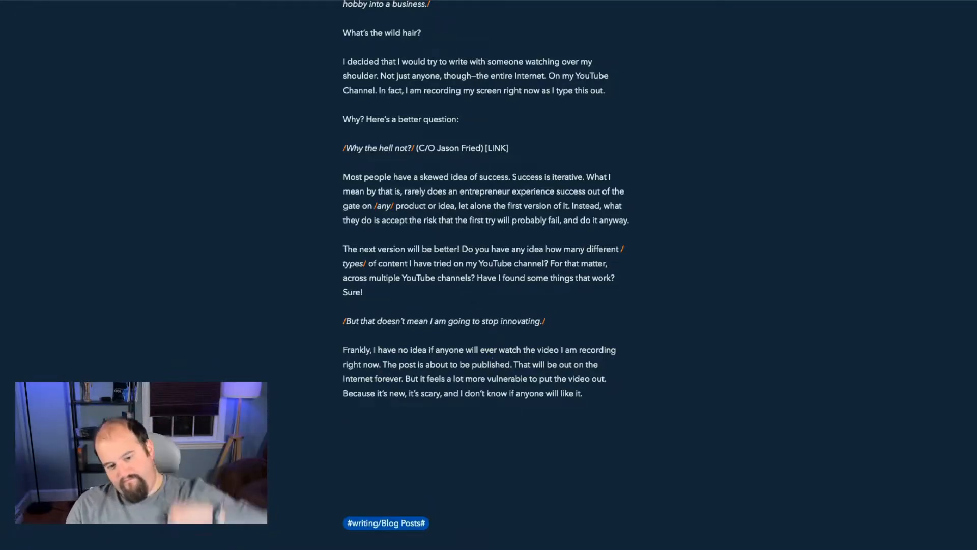
Step: Start a new paragraph below the last one with "What is holding you back? Are you scared of failure?"
type("What is holding y")
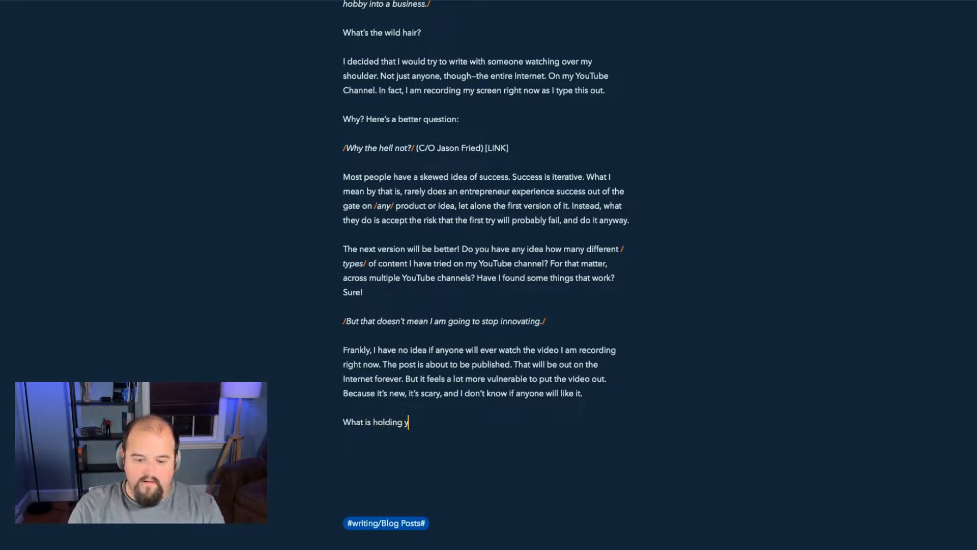
type("ou back?")
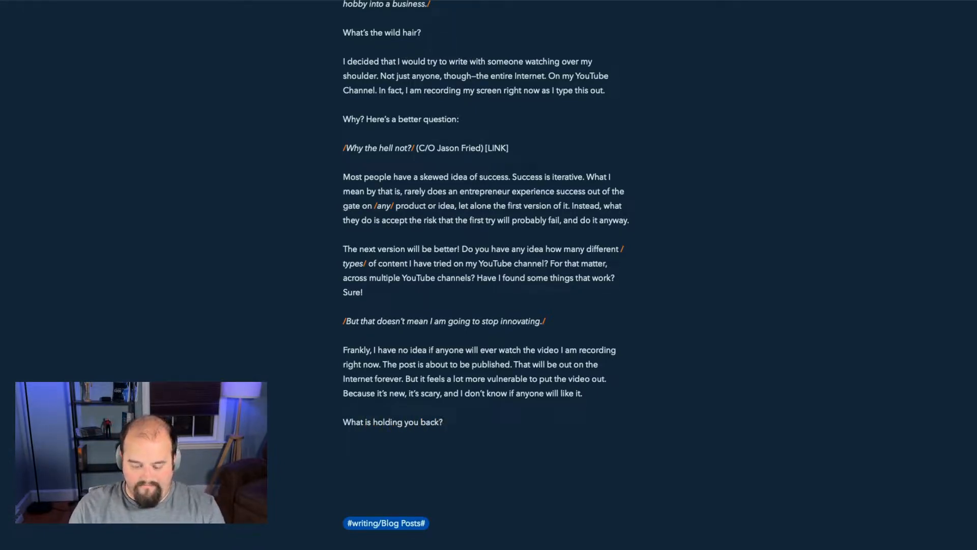
type(" Are yo")
key("BackSpace")
key("BackSpace")
key("BackSpace")
key("BackSpace")
key("BackSpace")
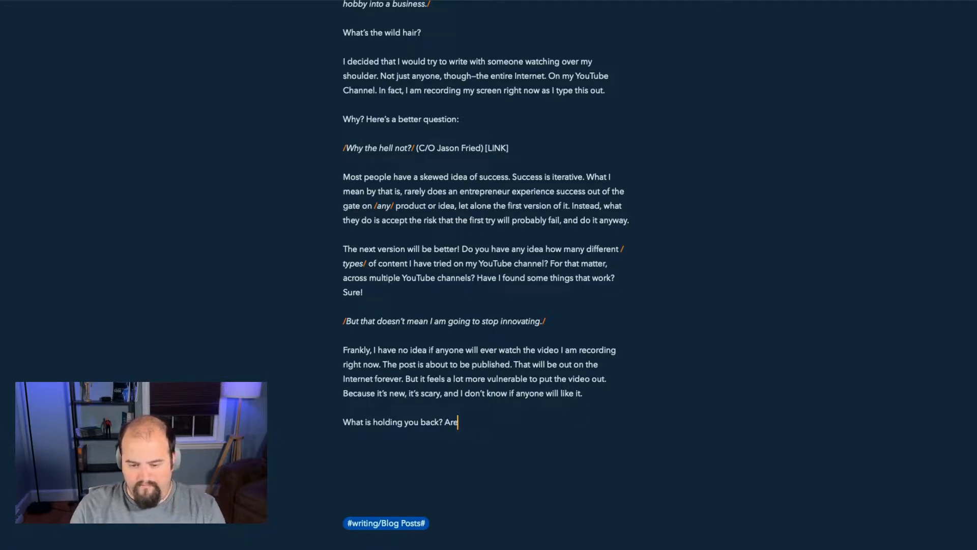
key("BackSpace")
type("Are you ")
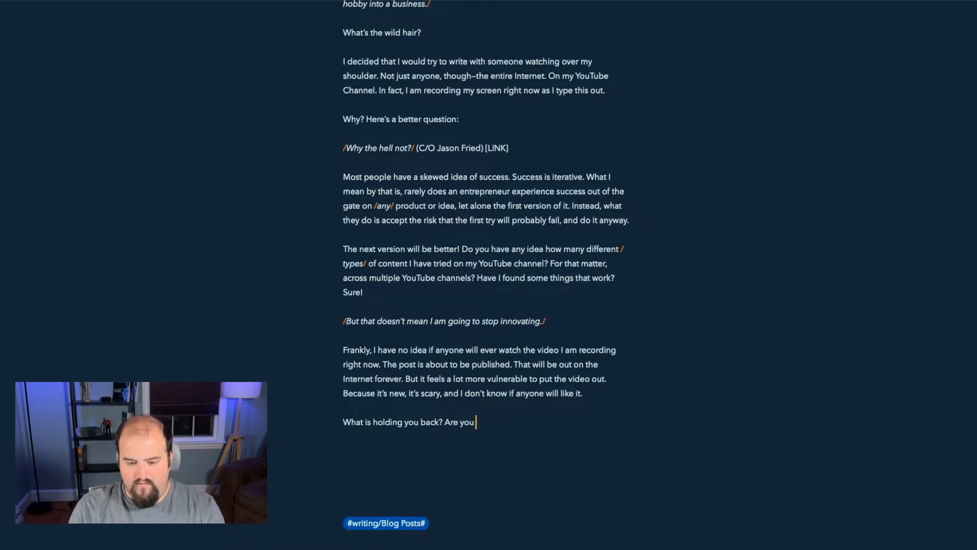
type("scared of failure?")
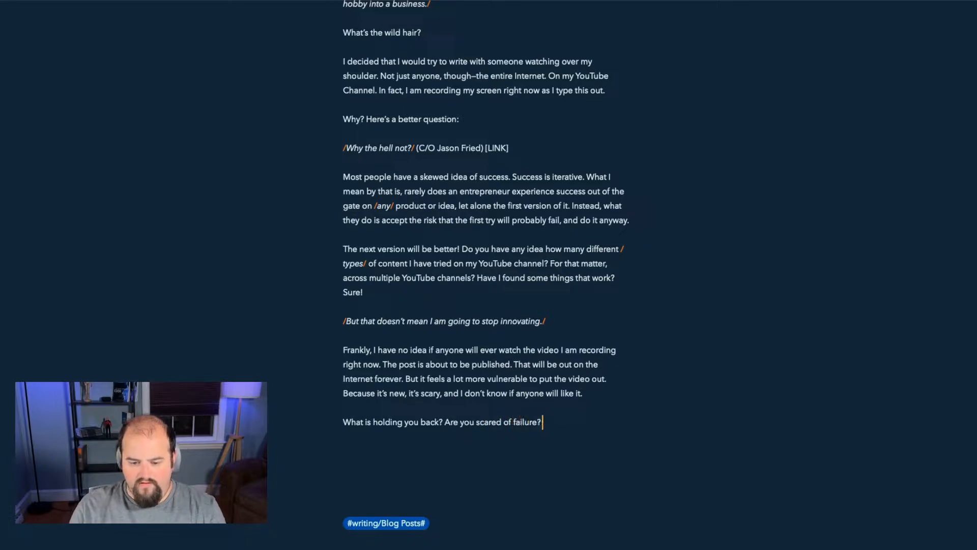
Step: Continue the paragraph with "While I don’t think failure is ever a worthy goal, I /do/ know that it is a"
type(" While I d")
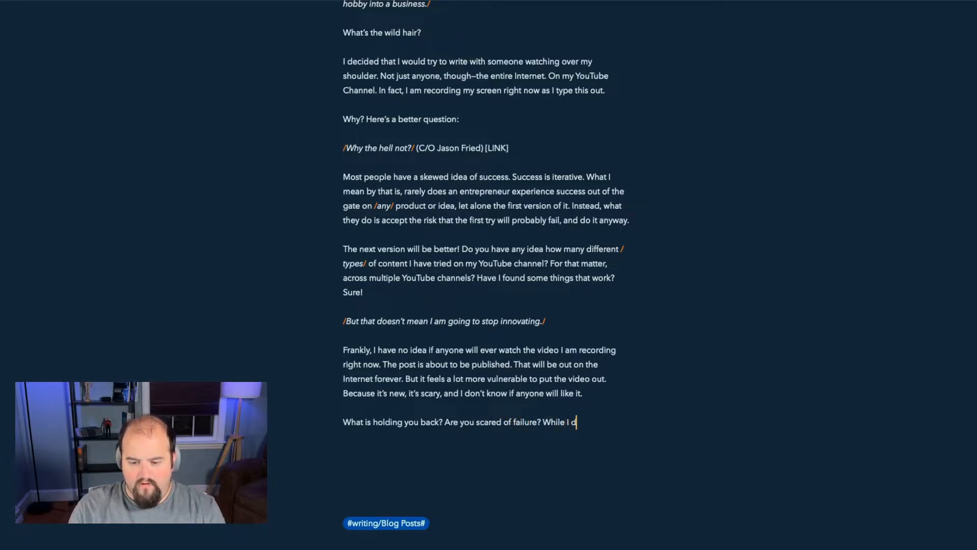
type("on’t think f")
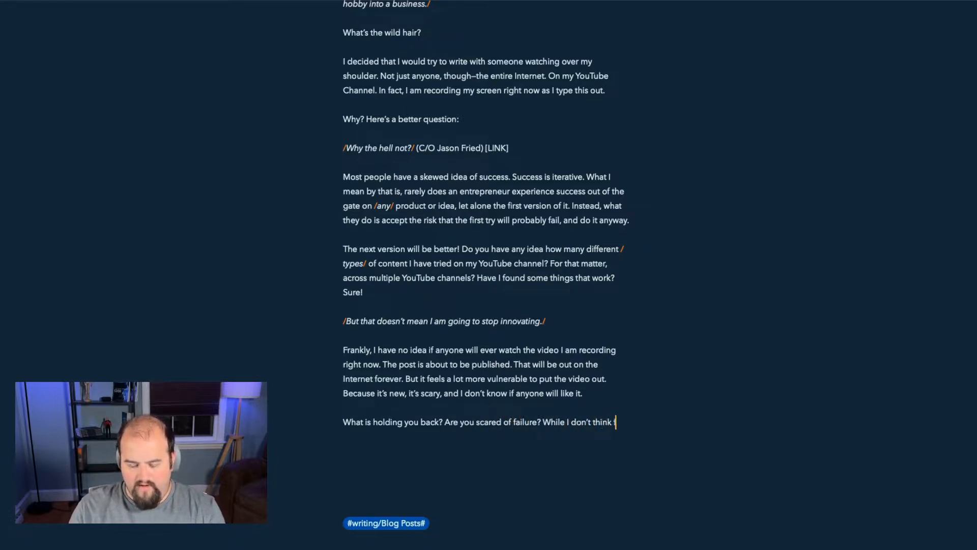
type("ailure is")
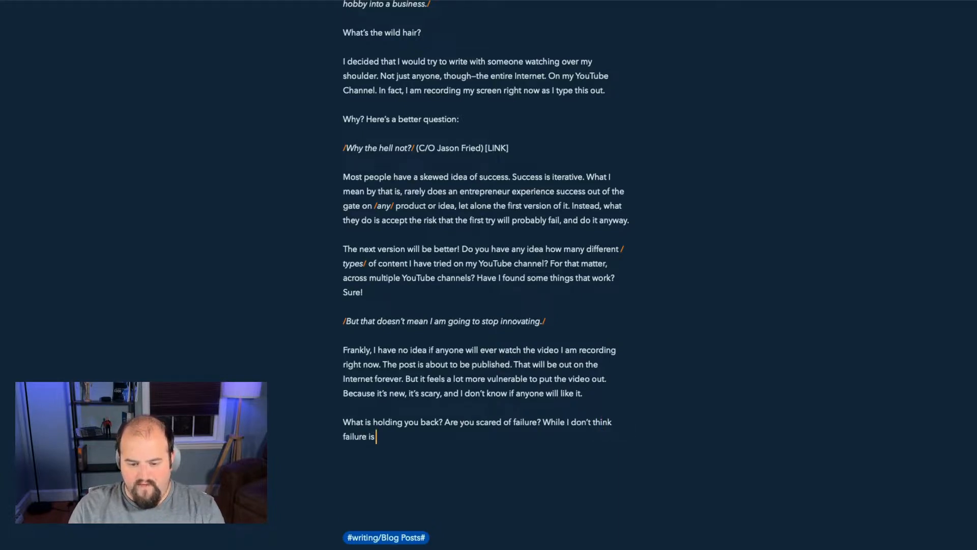
type(" ever a worthy")
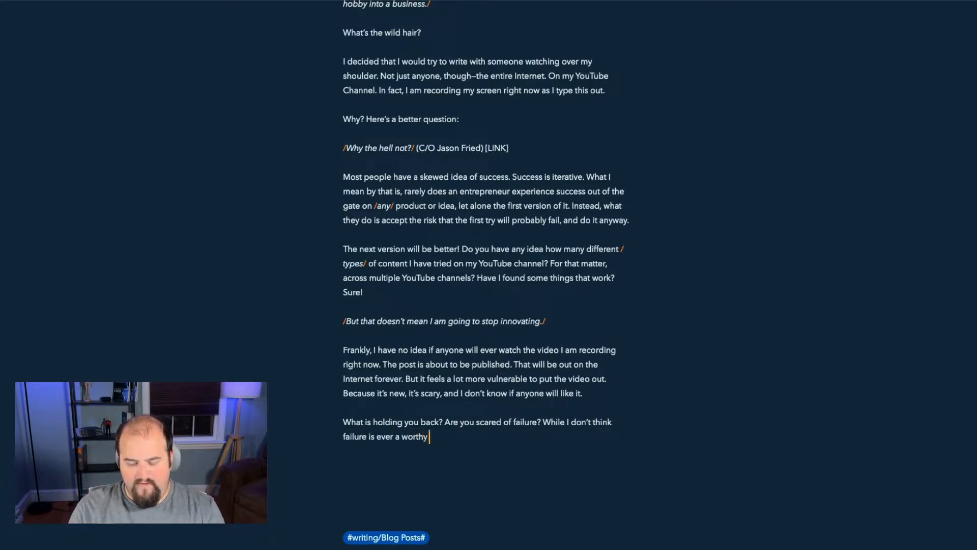
type(" goal,")
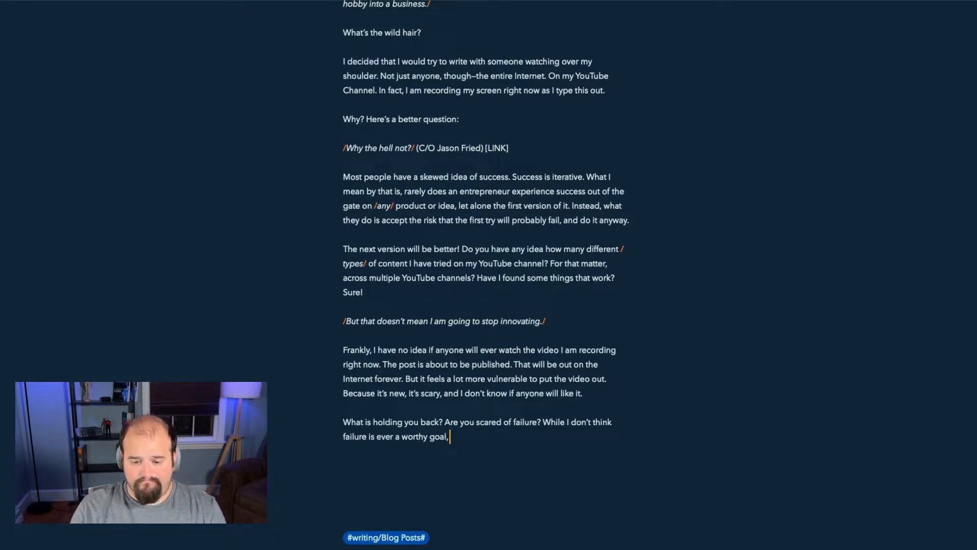
type(" I /do")
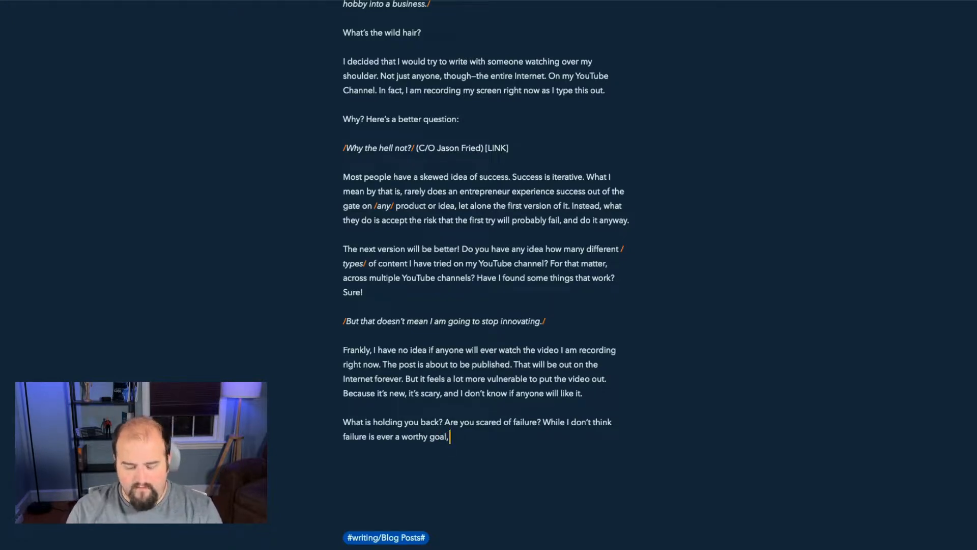
type("/")
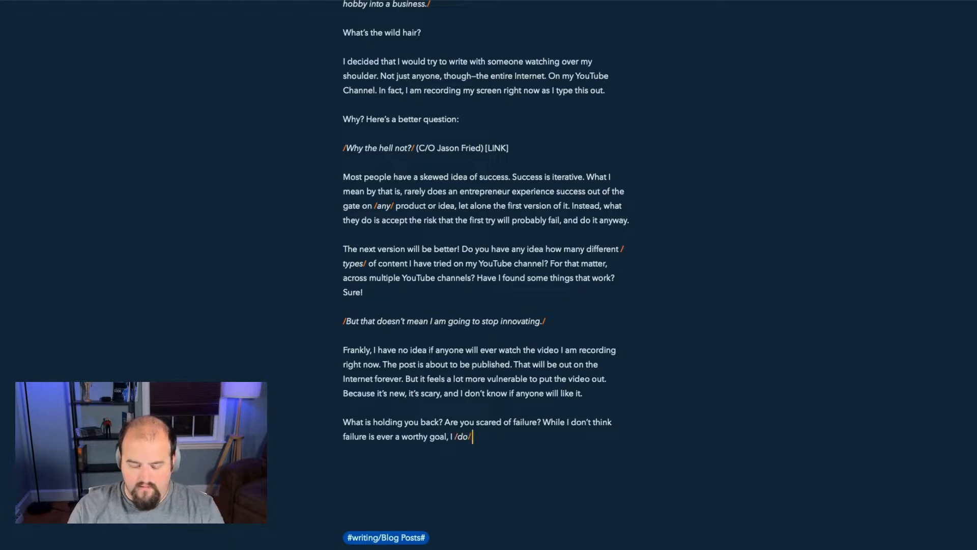
type(" know that it")
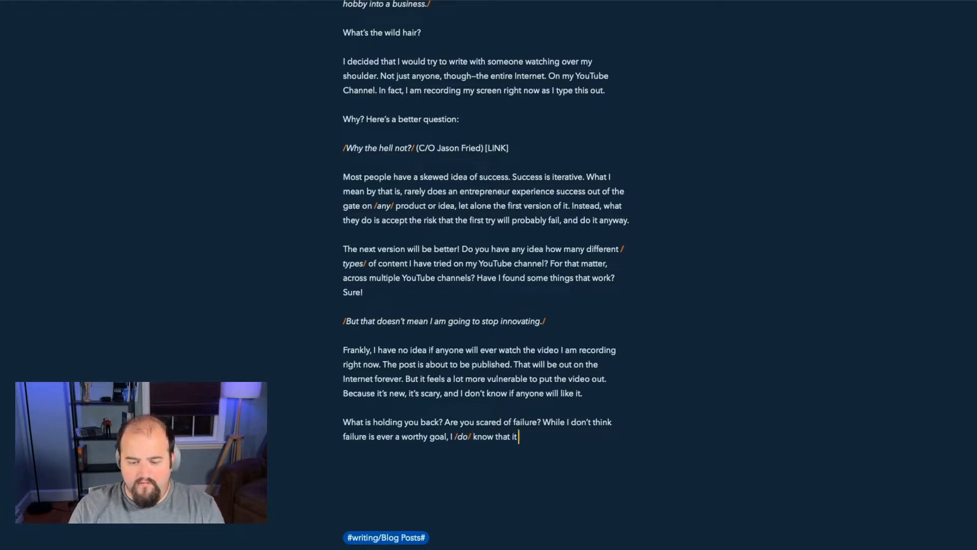
type(" is a")
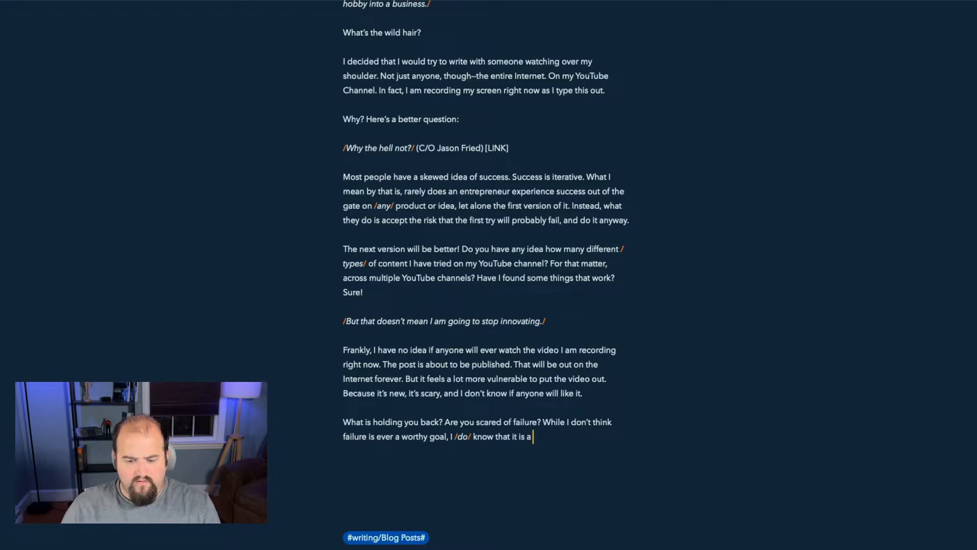
Step: Insert the parenthetical "(i.e., I think the idea of “failing forward” kinda sucks)" after "worthy goal" in the last paragraph
key("alt+Right")
key("alt+Right")
key("alt+Right")
key("alt+Right")
key("alt+Right")
key("alt+Right")
key("Left")
key("Left")
key("Left")
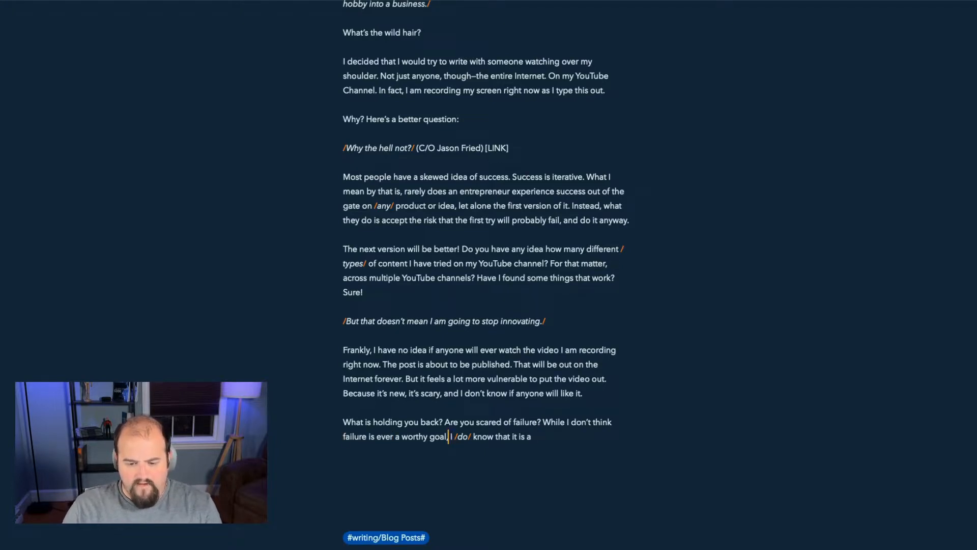
type(".i.e., I thin")
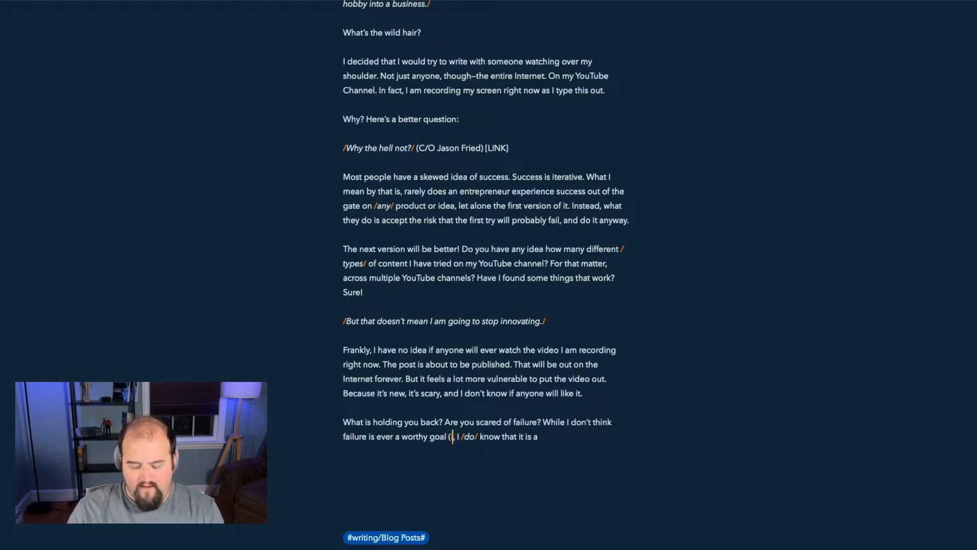
type("k the idea of \"")
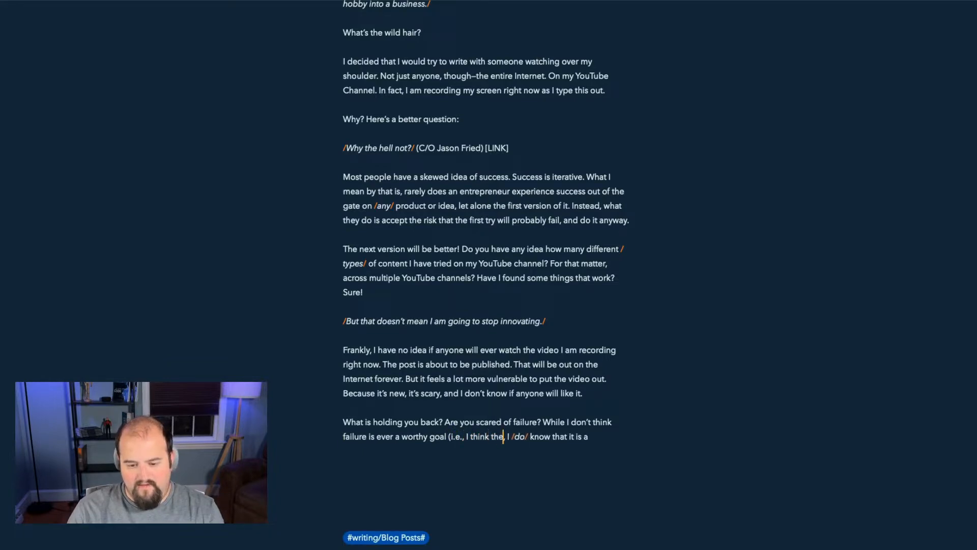
type("failing forward\"")
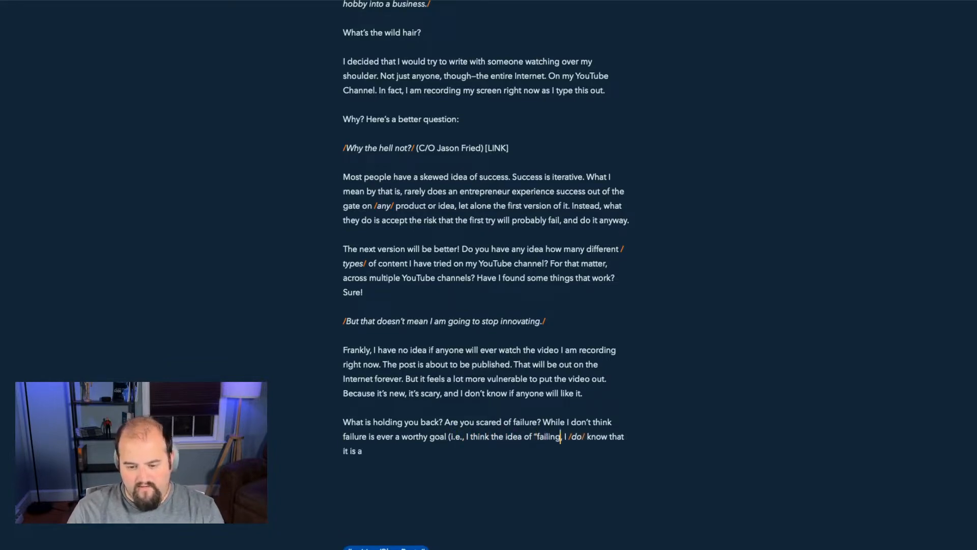
type(" kinda sucks)")
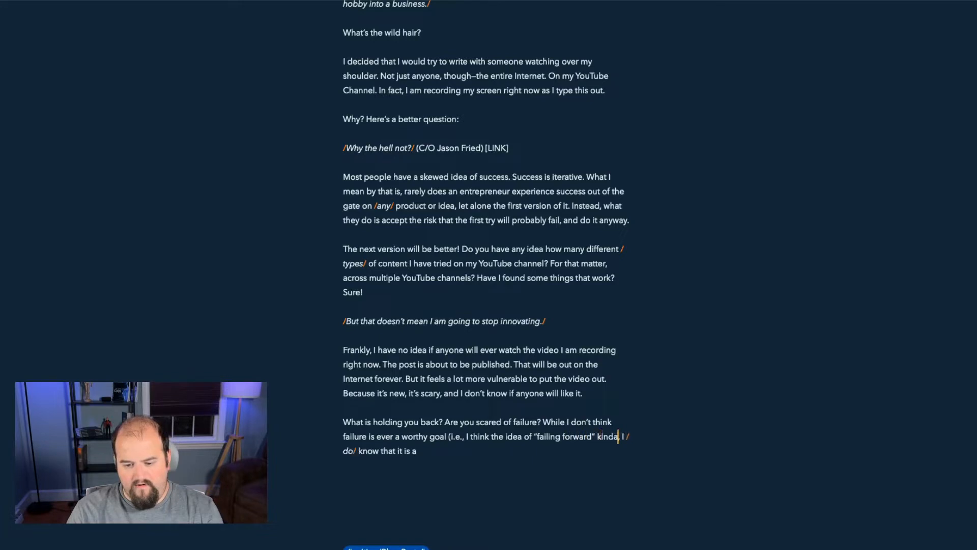
Step: Finish the sentence at the end of the paragraph with "real obstacle for some."
key("End")
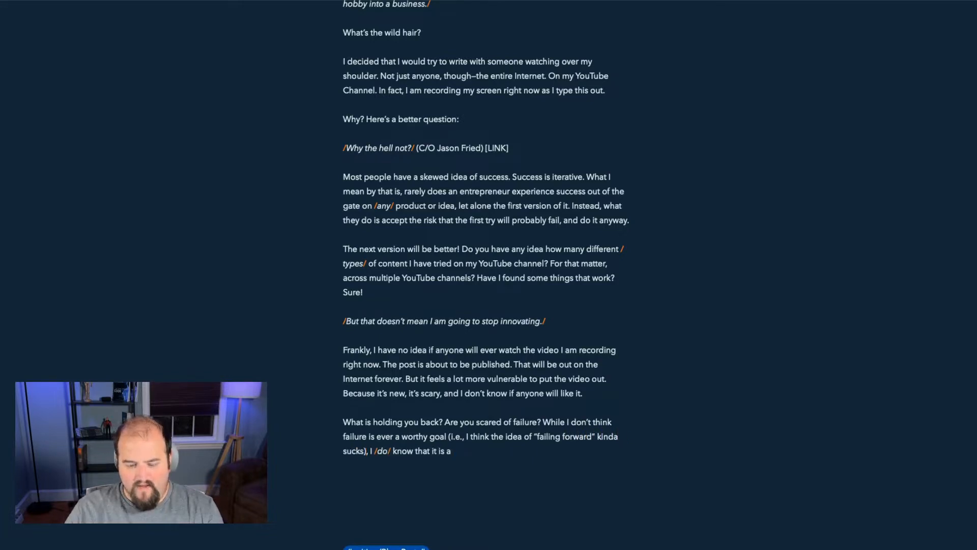
type("real te")
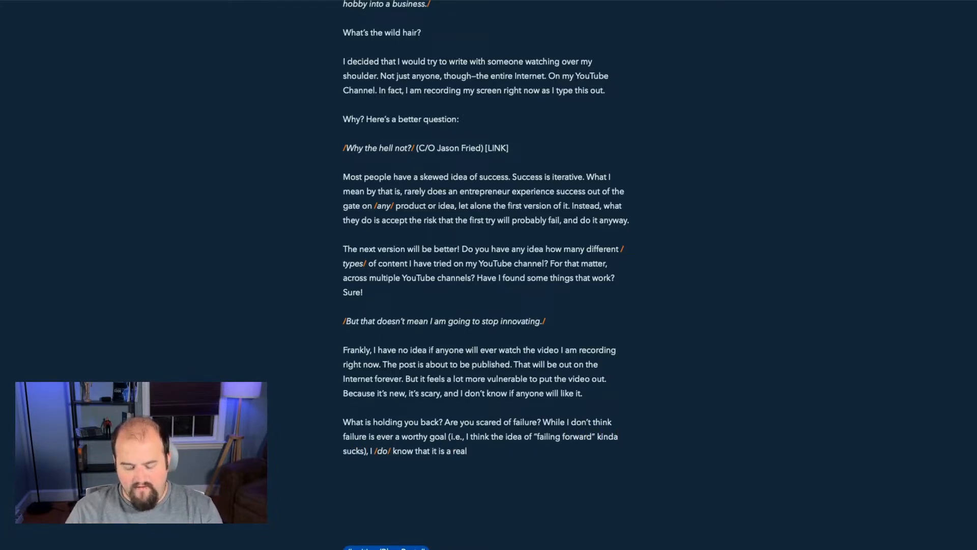
key("BackSpace")
key("BackSpace")
type("obstacle for s")
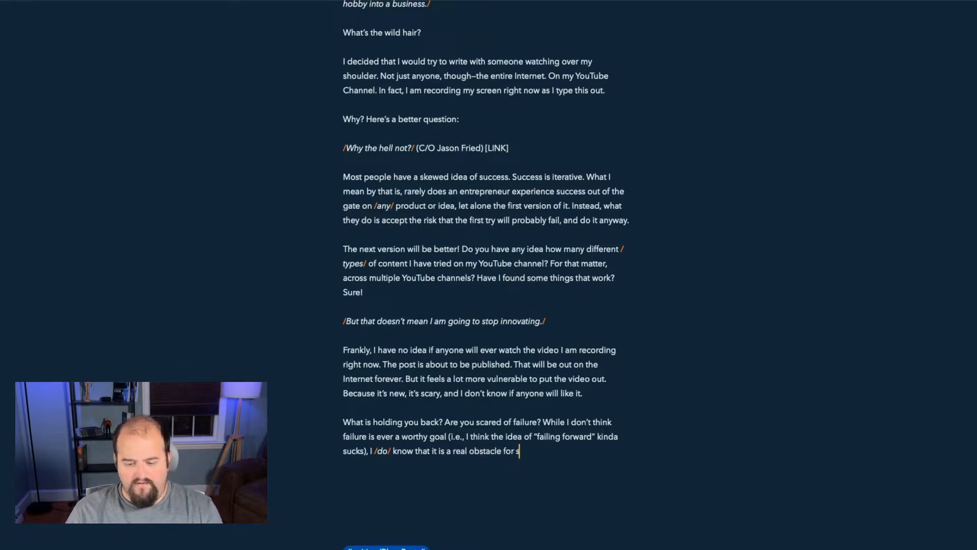
type("o")
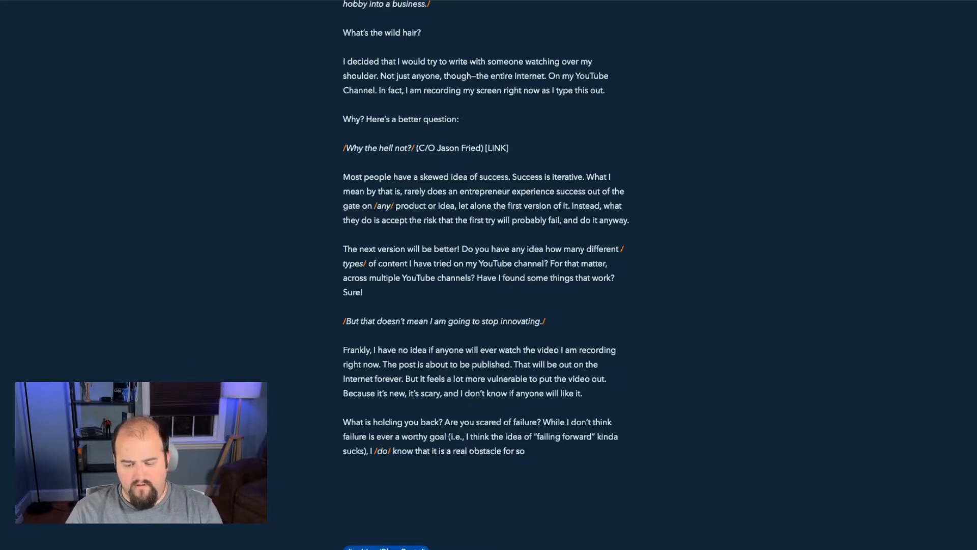
type("me. DO your")
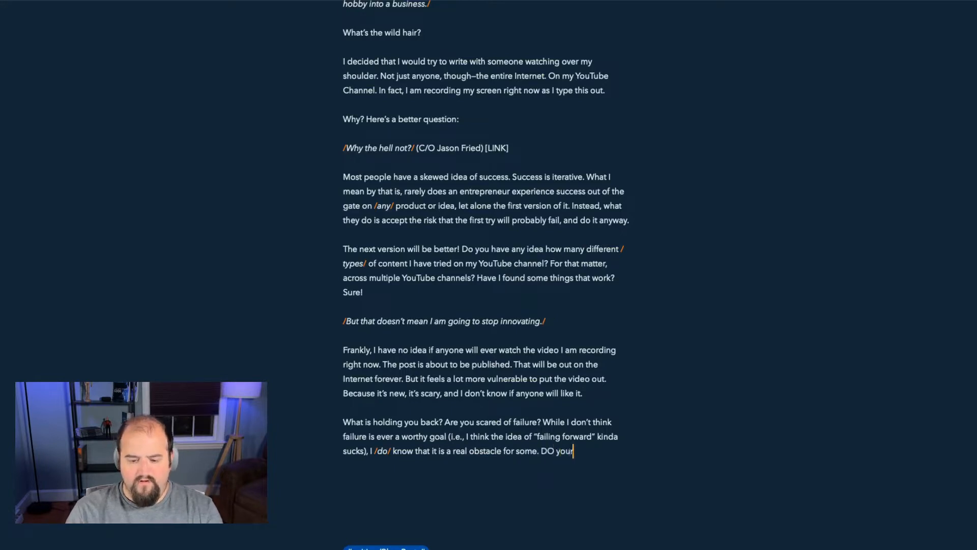
Step: End the paragraph with "Do your best to kick fear of failure in the face, and do the thing anyway."
key("BackSpace")
key("BackSpace")
key("BackSpace")
key("BackSpace")
key("BackSpace")
type("o your best to kick fr")
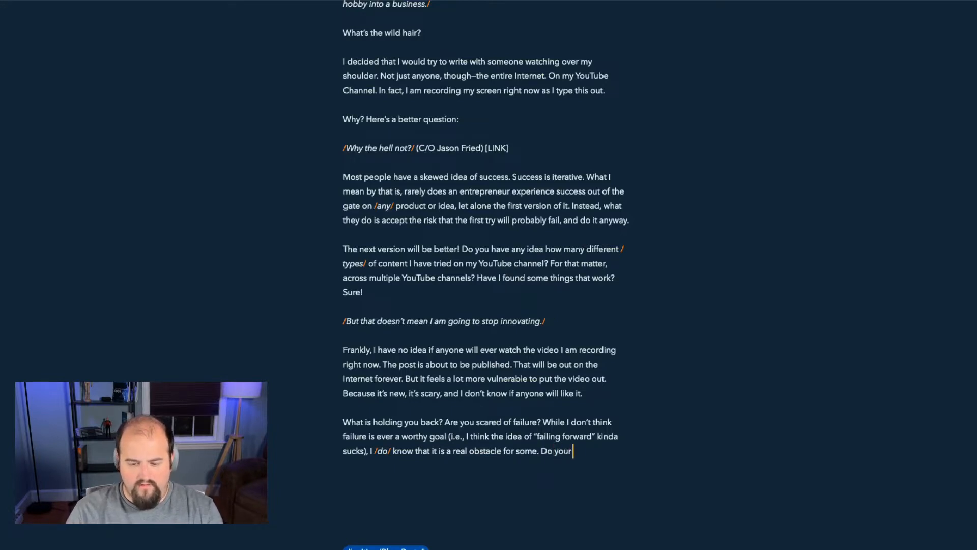
key("BackSpace")
type("ear and")
key("BackSpace")
key("BackSpace")
key("BackSpace")
key("BackSpace")
type("of failure i")
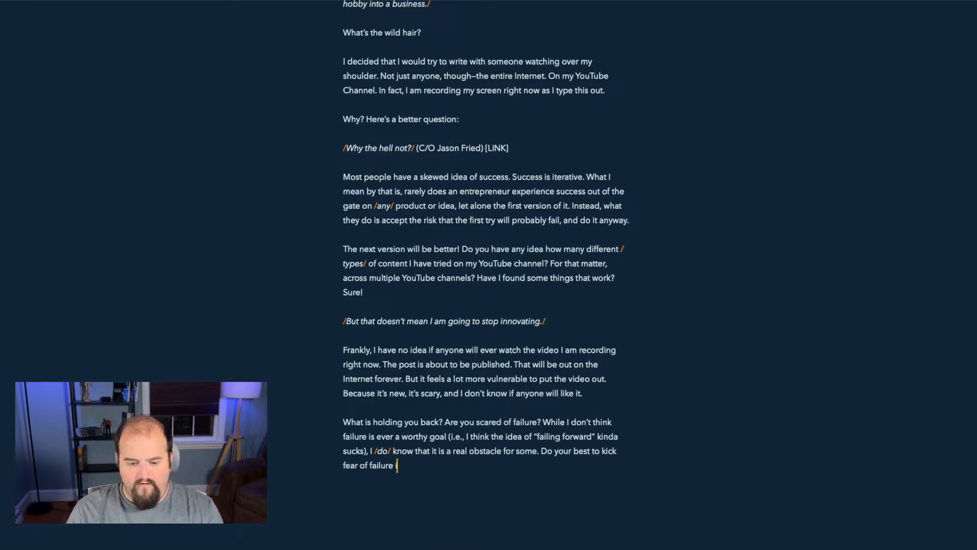
type("n the face,")
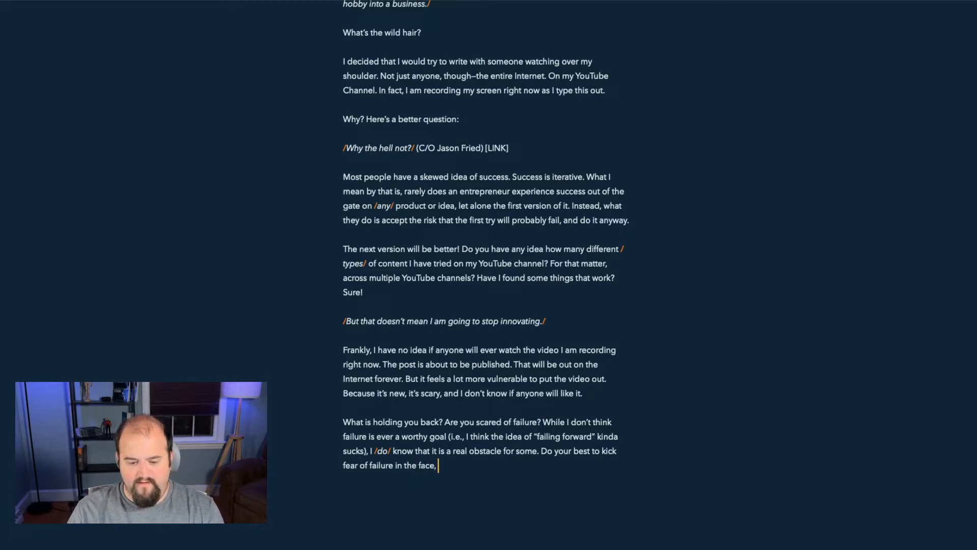
type(" and do the thing anyway.")
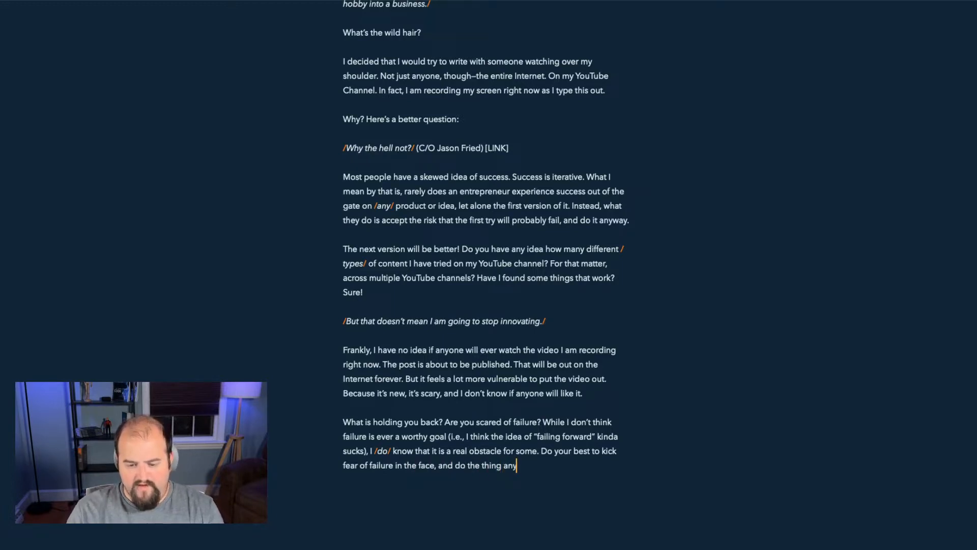
Step: Add a closing paragraph reading "It might work. It might not. You will never know unless you take action."
key("Return")
key("Return")
type("It migh")
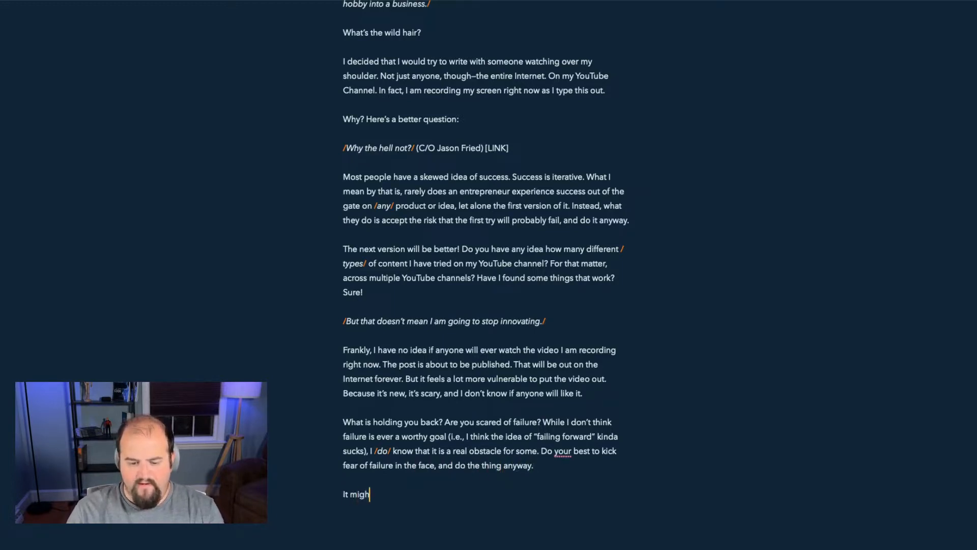
type("t work. It might not.")
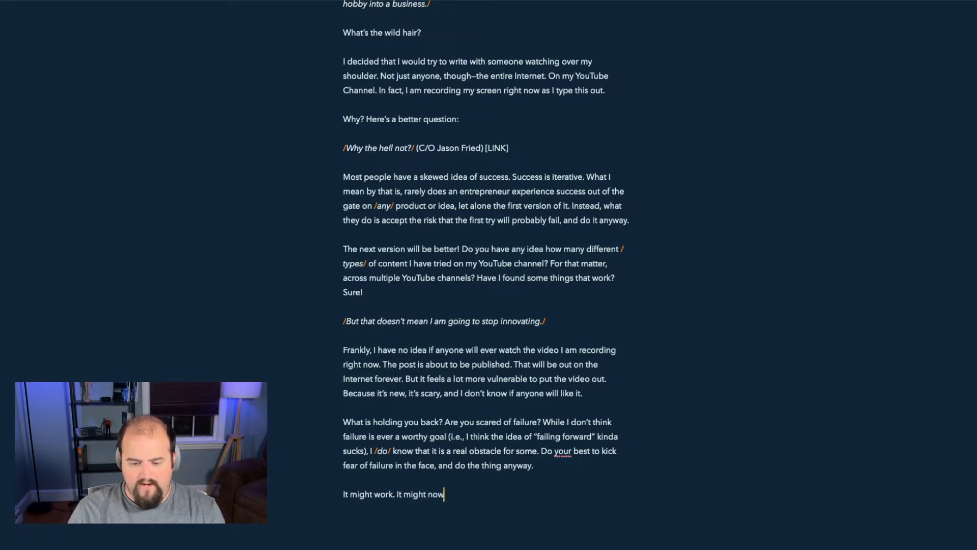
type(" You wi")
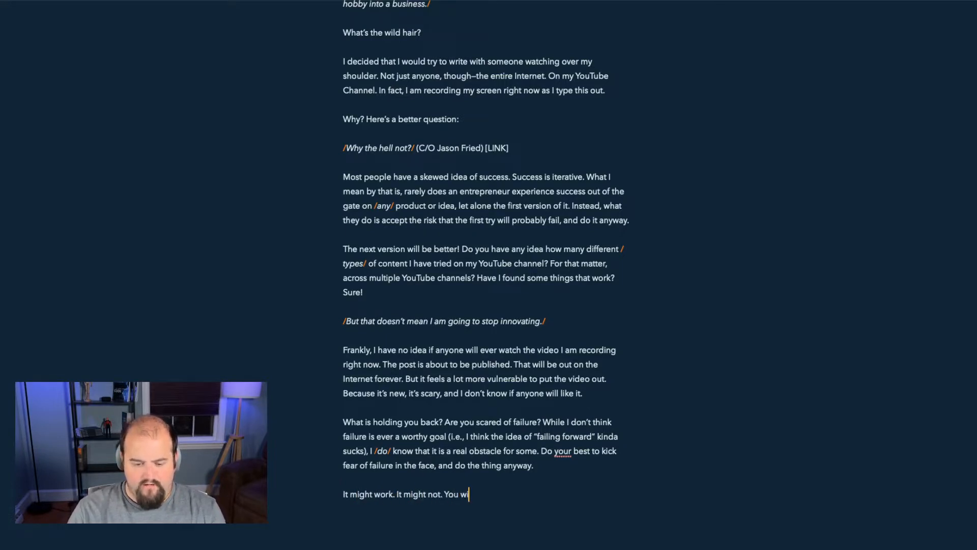
type("ll never know unless you ")
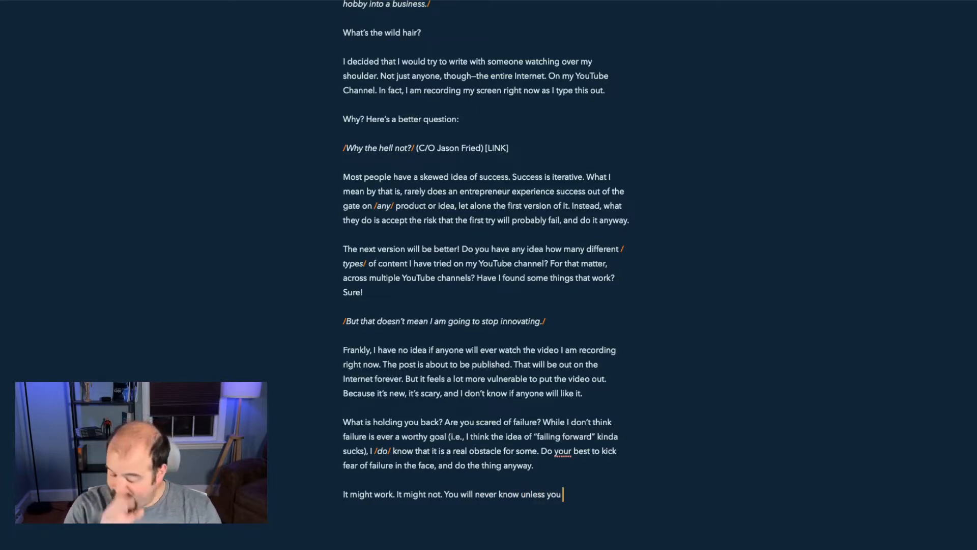
type("take action.")
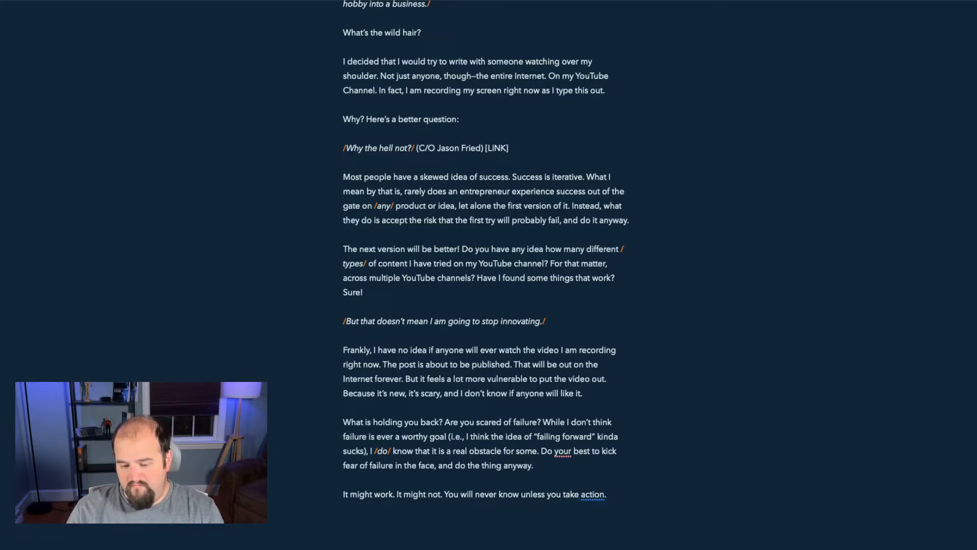
Step: Return to the title at the very start of the post
key("super+a")
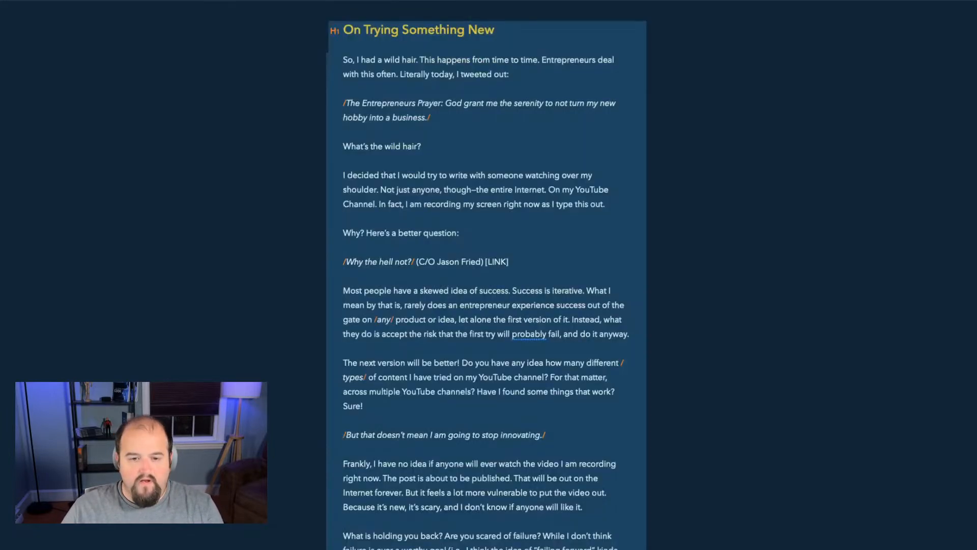
key("Up")
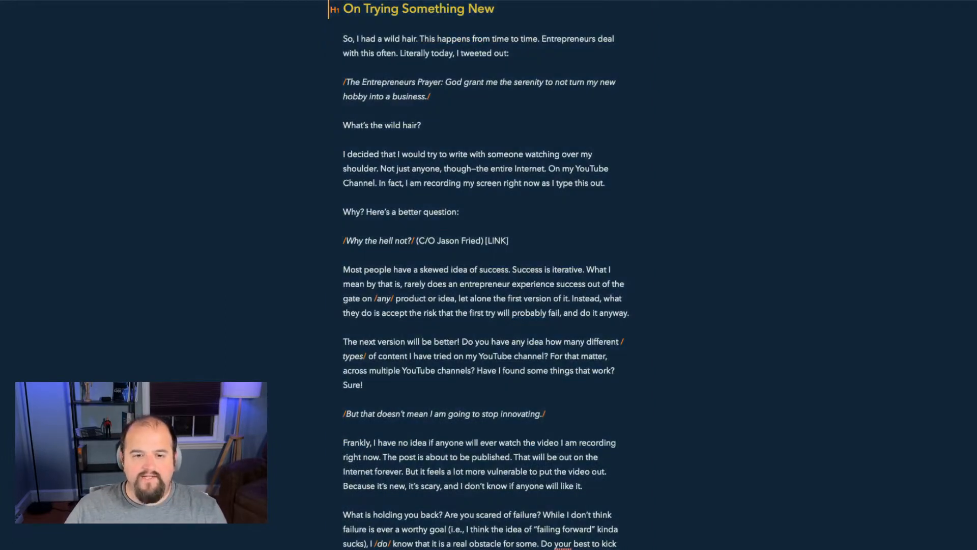